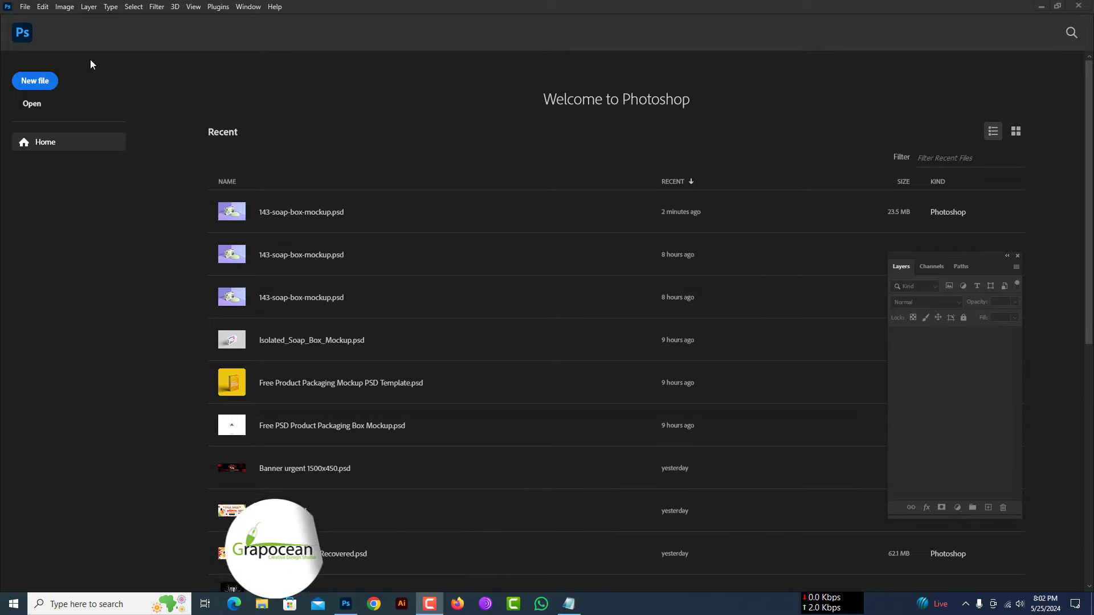
Cancel the new Photoshop document named 'Packaign' and launch Adobe Illustrator instead
click(35, 80)
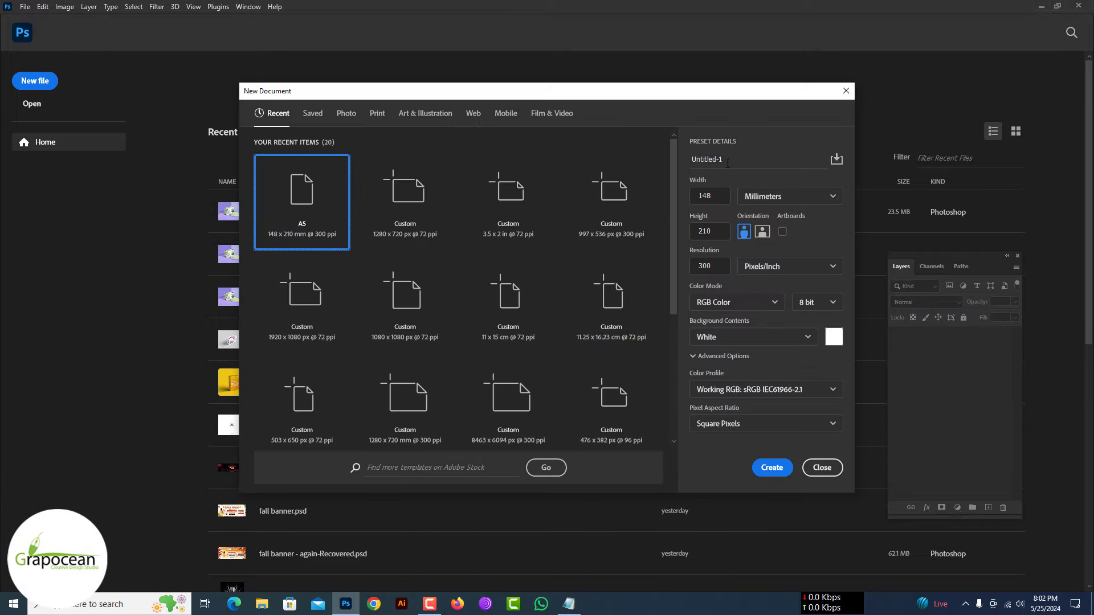
text(Packaigng De)
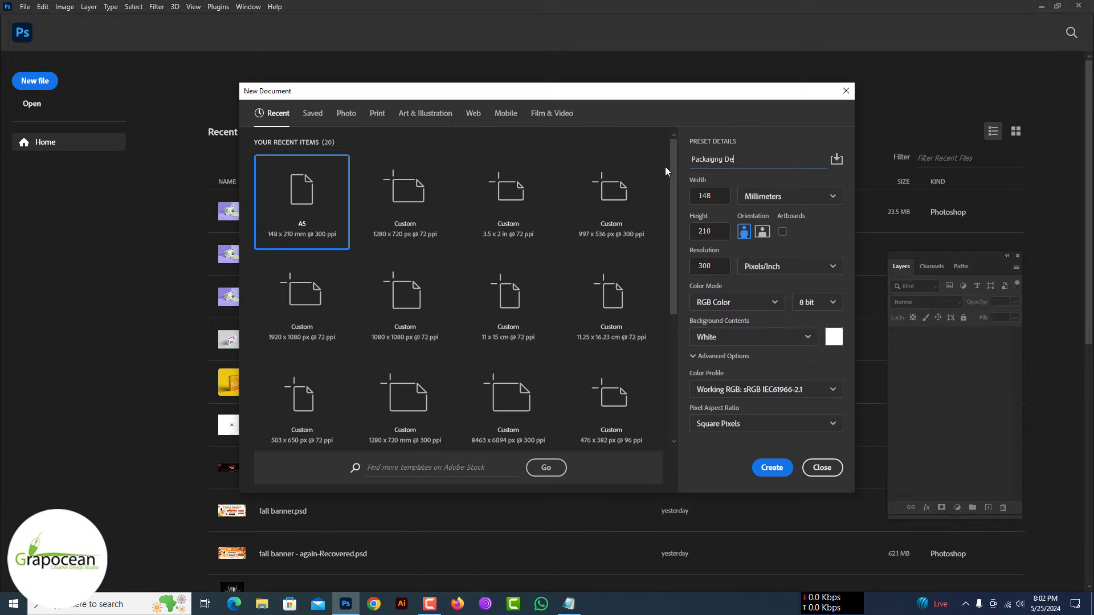
click(821, 468)
click(409, 612)
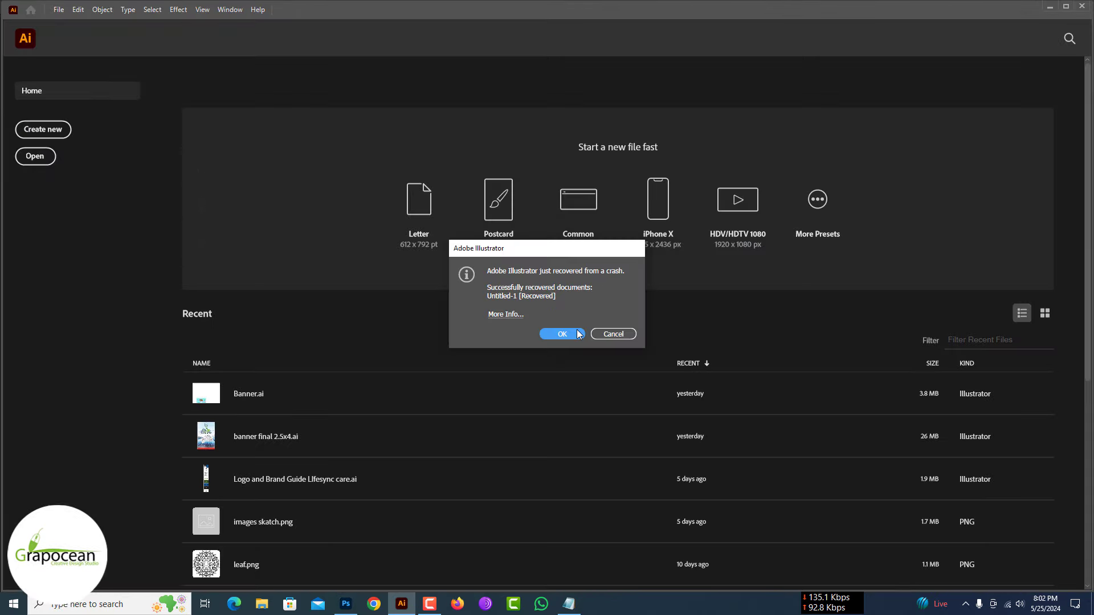
Open the recovered Illustrator document and create a 1050 × 750 px rectangle
click(569, 330)
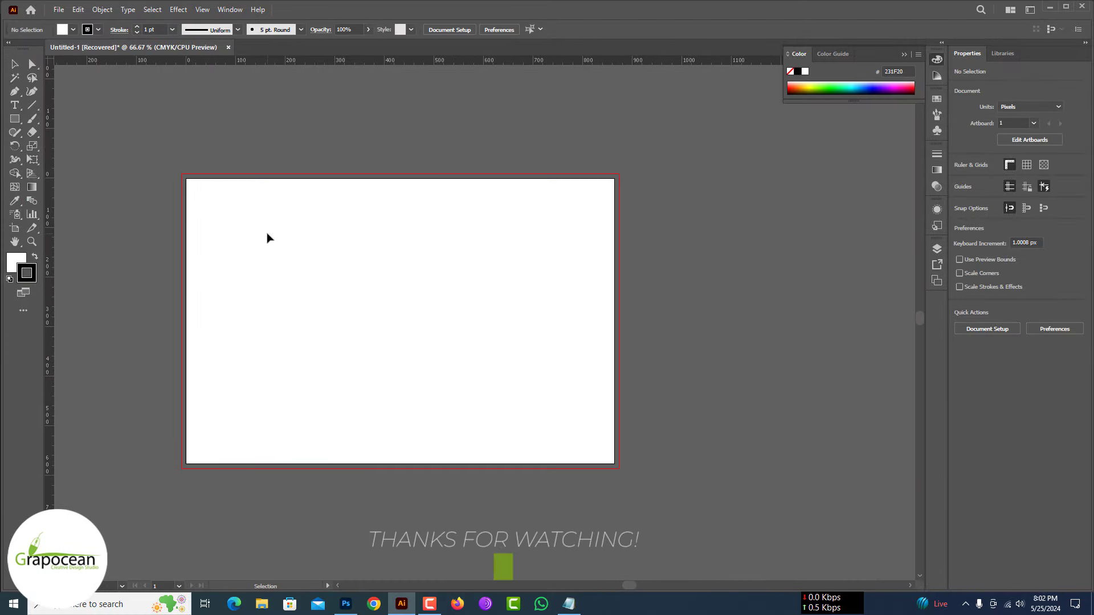
click(16, 119)
click(368, 160)
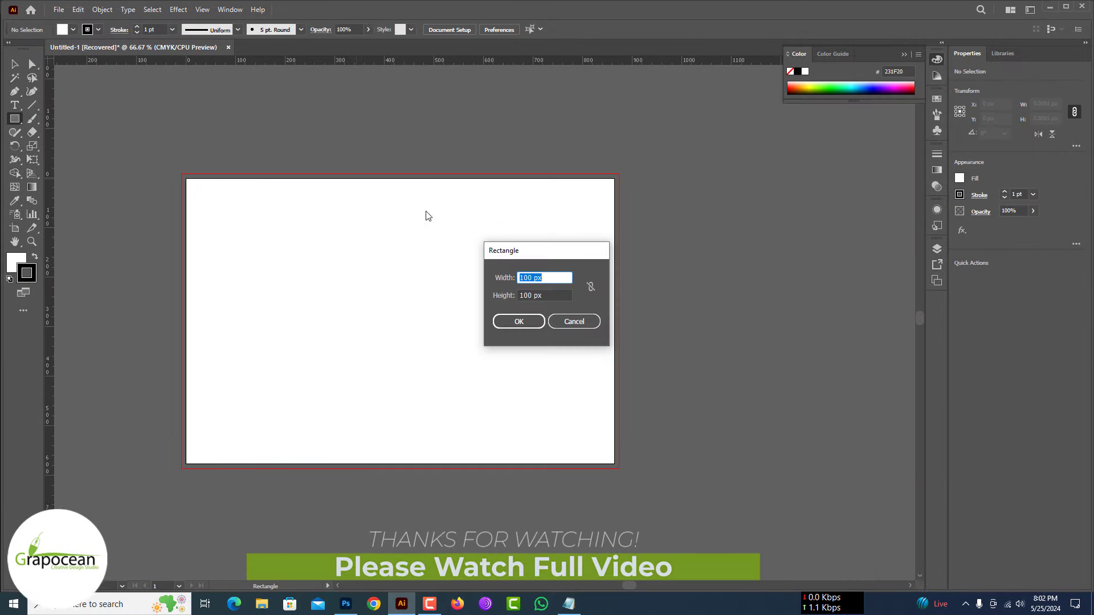
click(569, 604)
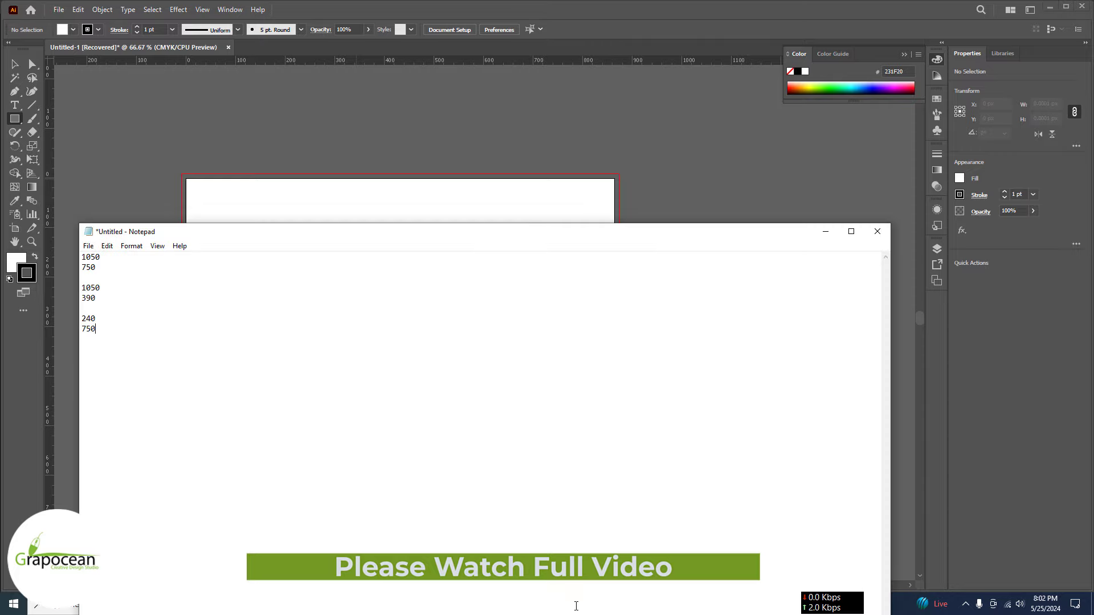
key(alt+Tab)
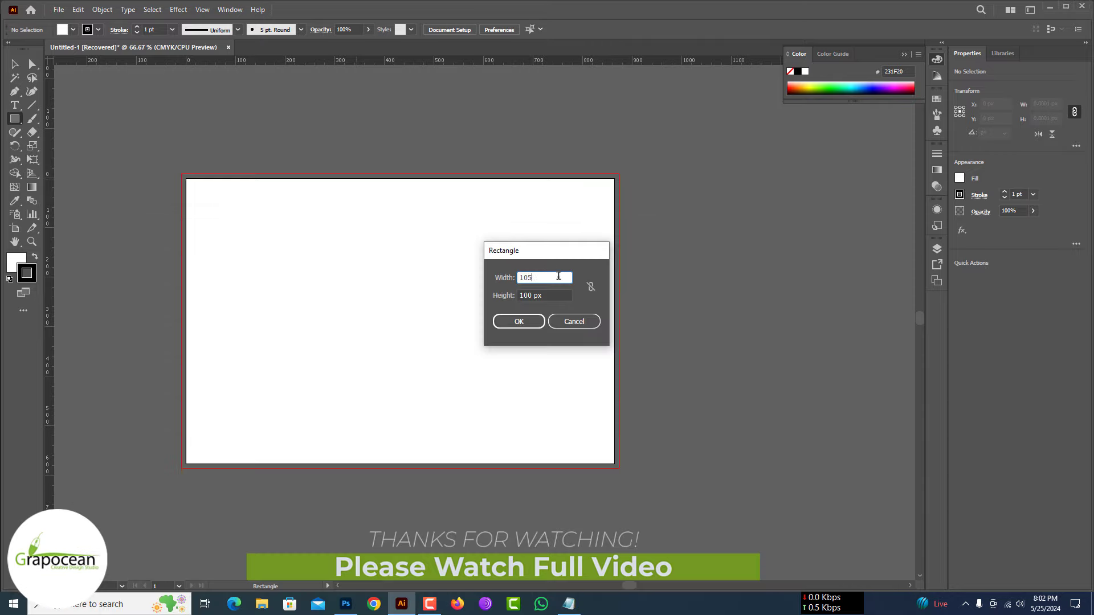
text(0)
key(Tab)
text(750)
key(Return)
Move the white 1050 × 750 px rectangle above the artboard
key(ctrl+minus)
key(ctrl+minus)
key(ctrl+minus)
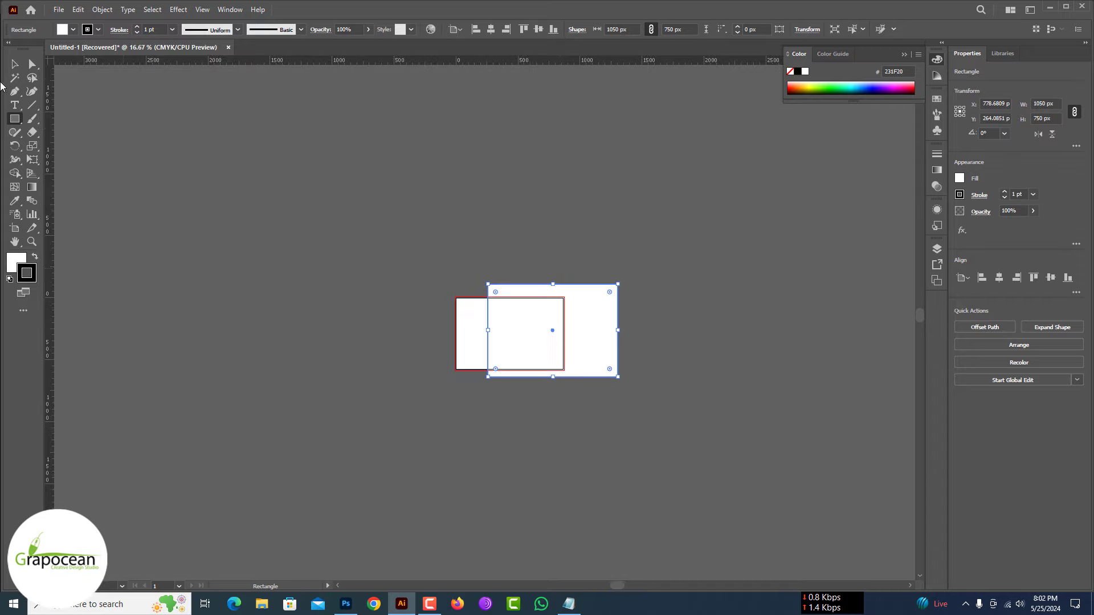
drag(592, 338, 471, 205)
scroll(455, 210, up, 1)
scroll(444, 213, up, 2)
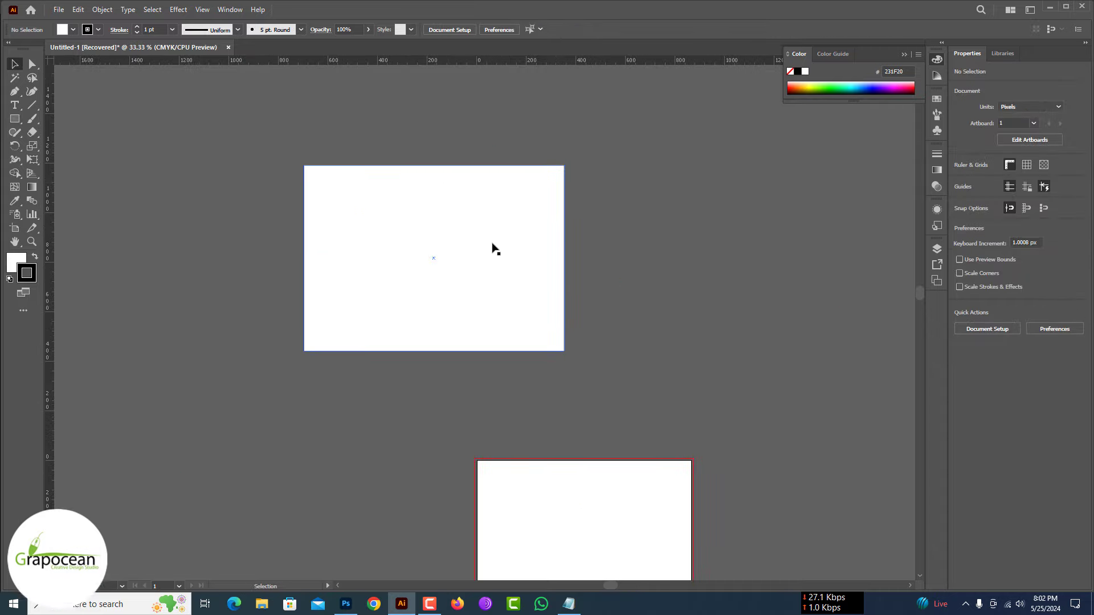
click(432, 272)
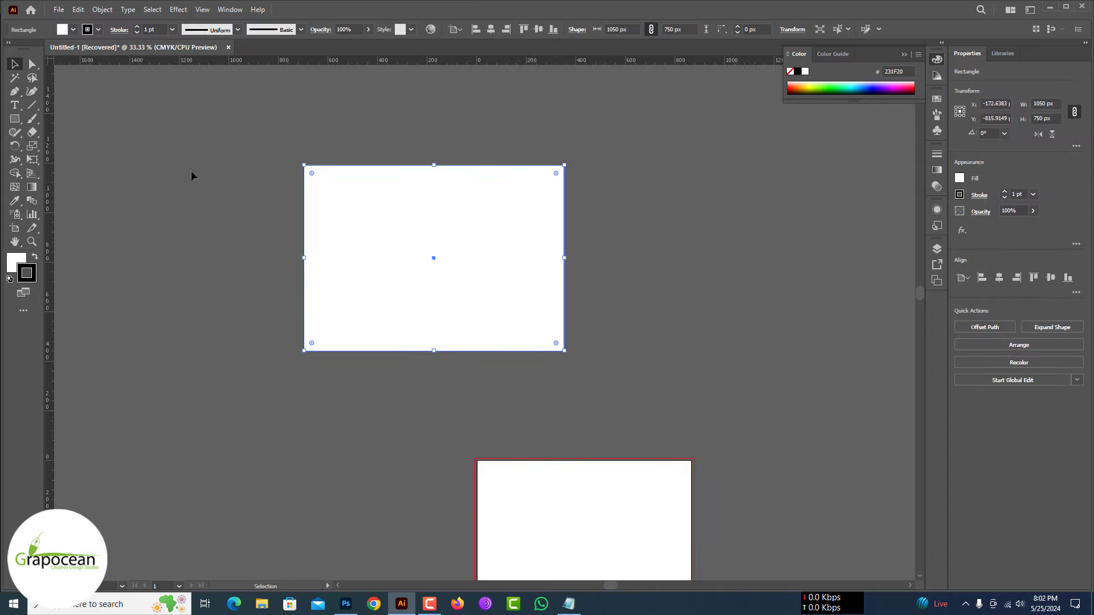
click(155, 208)
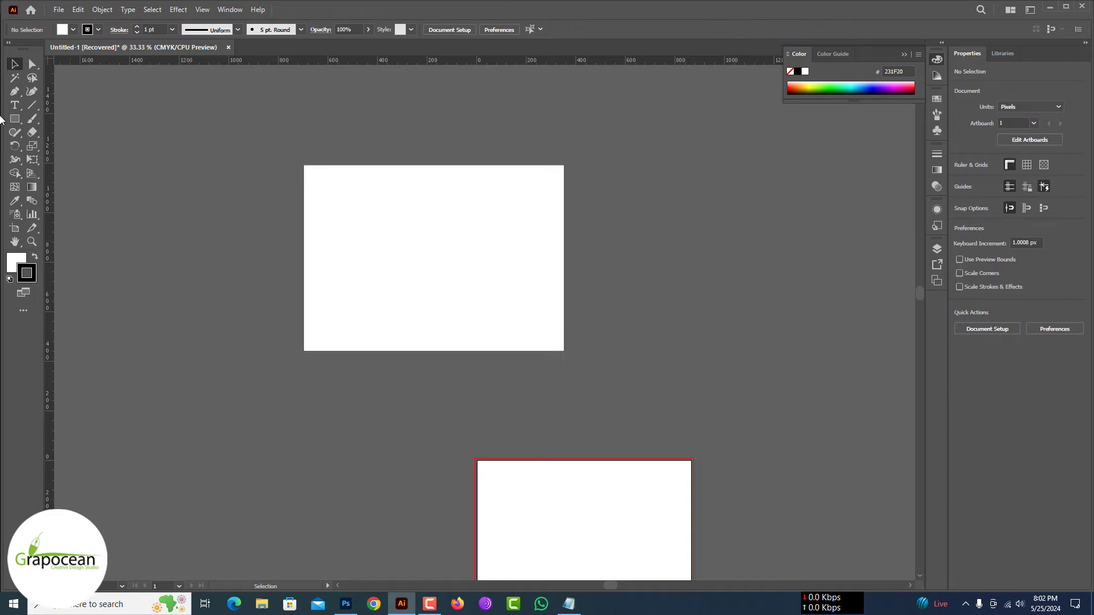
Create a 1050 × 390 px rectangle and left-align it with the first panel
click(712, 345)
key(Tab)
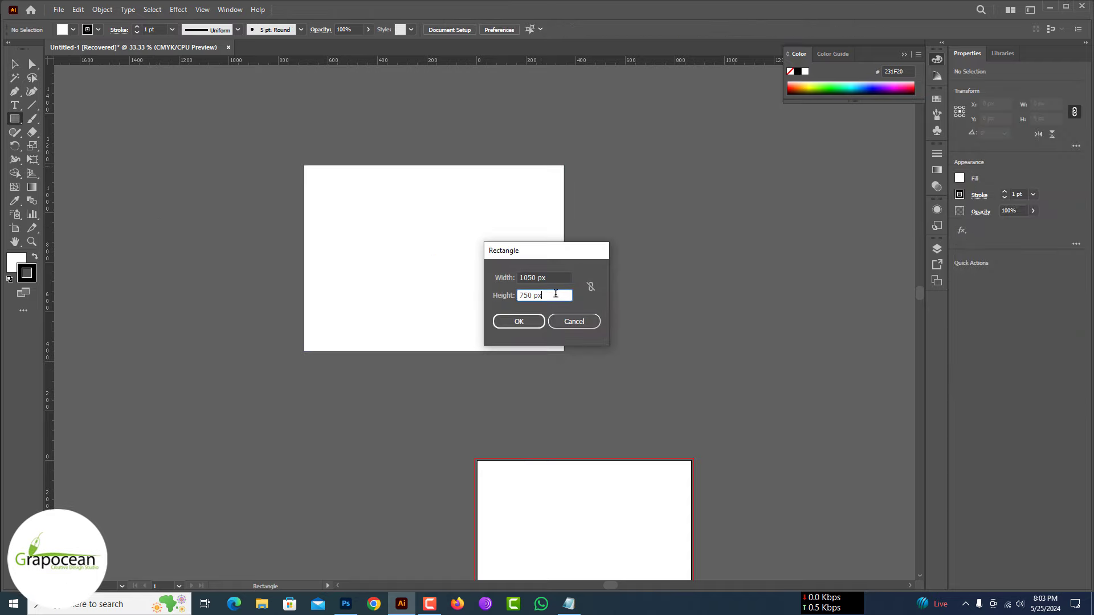
text(350)
key(Return)
key(v)
click(498, 228)
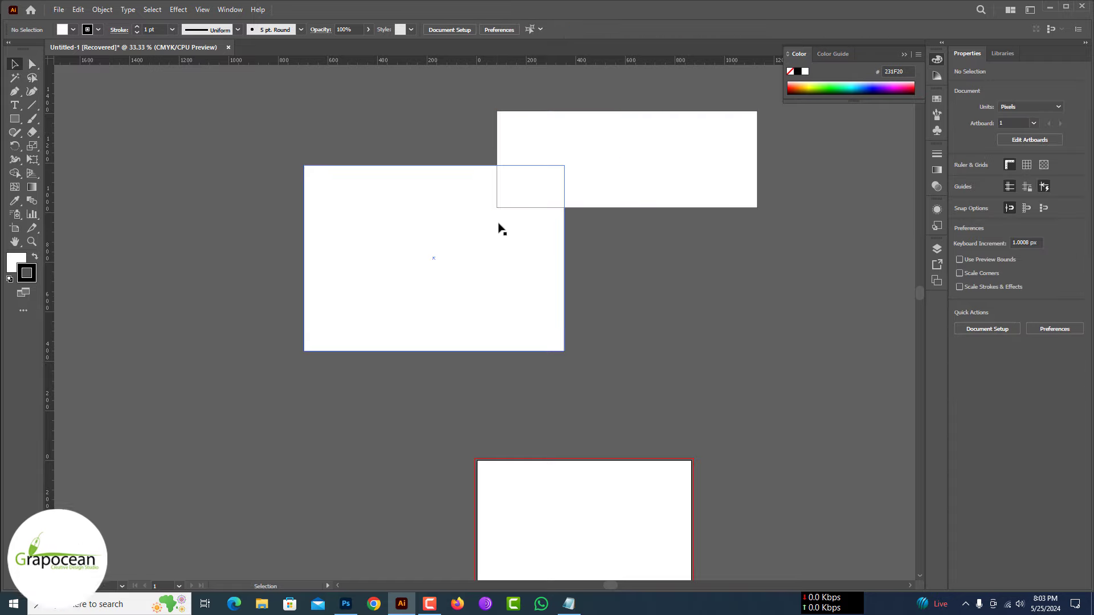
shift+click(671, 142)
click(475, 29)
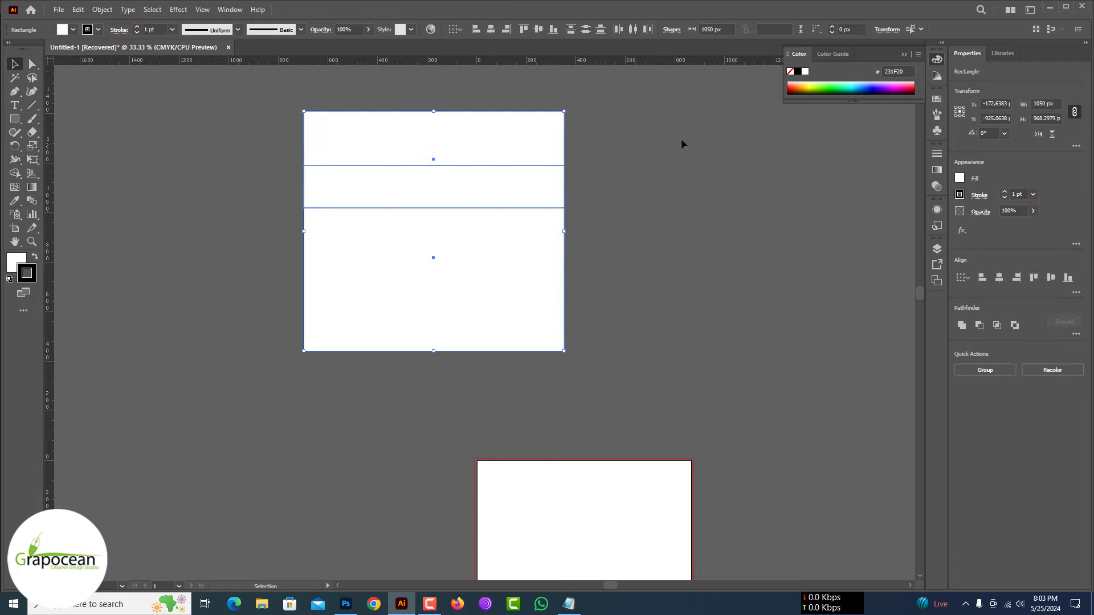
Snap the 390 px strip onto the 750 px panel to form a stack
click(692, 260)
click(460, 147)
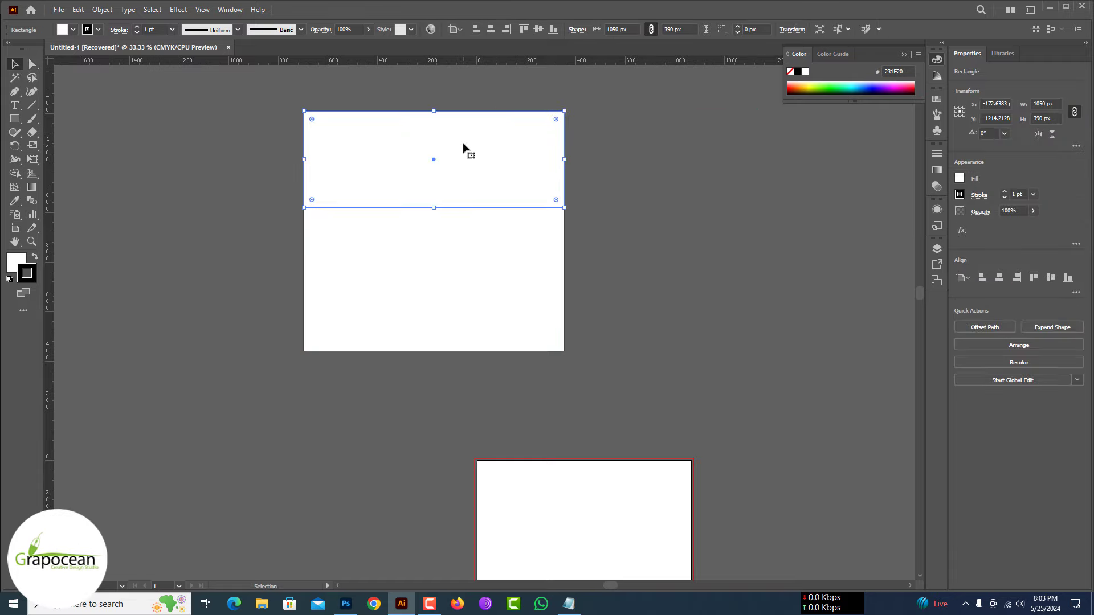
click(523, 31)
key(ctrl+z)
mouse_move(510, 191)
mouse_down()
mouse_move(508, 145)
mouse_move(473, 144)
mouse_up()
click(679, 223)
click(609, 255)
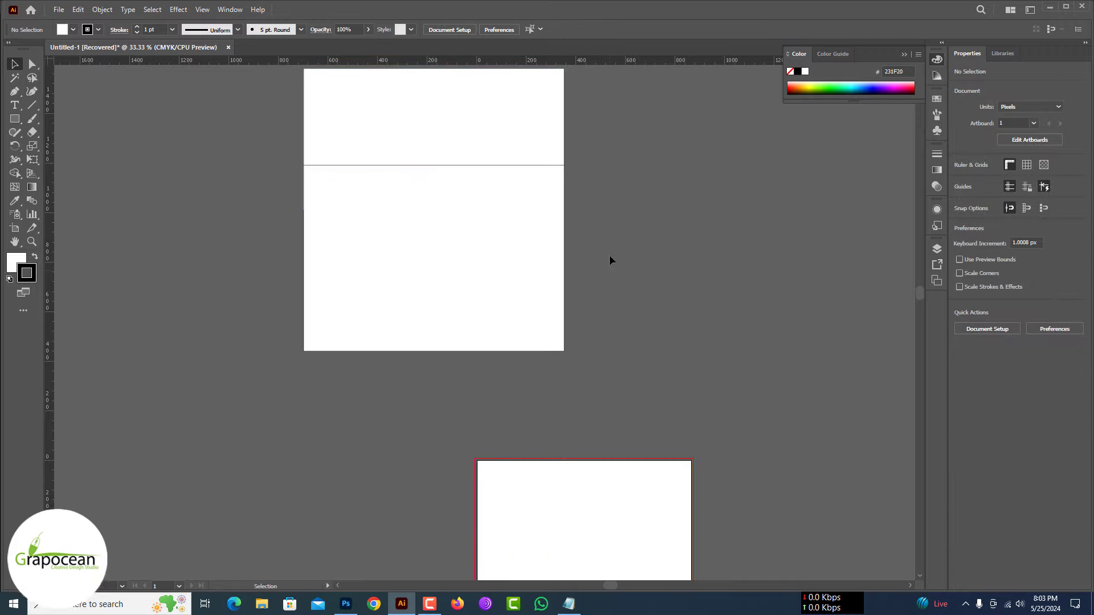
scroll(610, 254, down, 1)
scroll(551, 334, down, 2)
click(503, 317)
drag(609, 317, 692, 347)
click(693, 346)
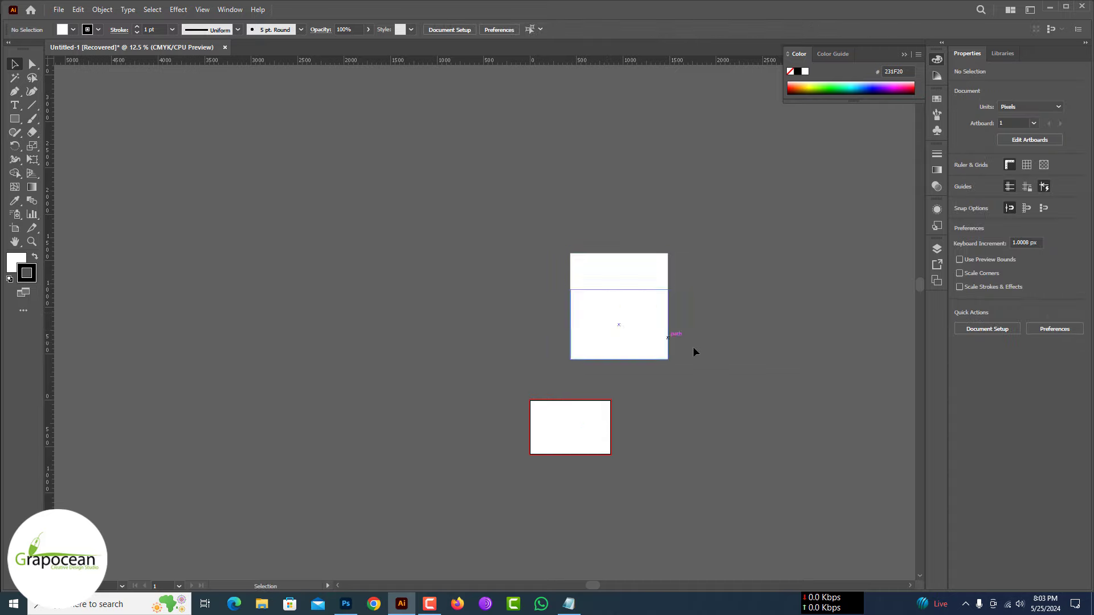
Duplicate the 1050 × 750 px panel on top of the 390 px strip
scroll(693, 346, up, 2)
scroll(636, 327, down, 1)
drag(559, 340, 556, 141)
scroll(631, 344, up, 2)
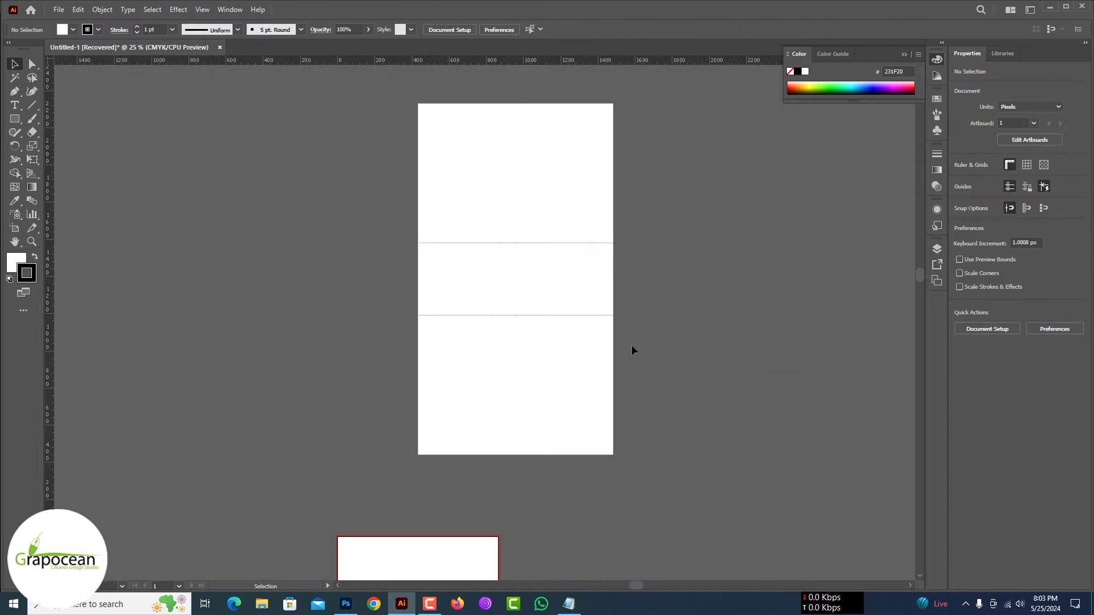
key(alt+Tab)
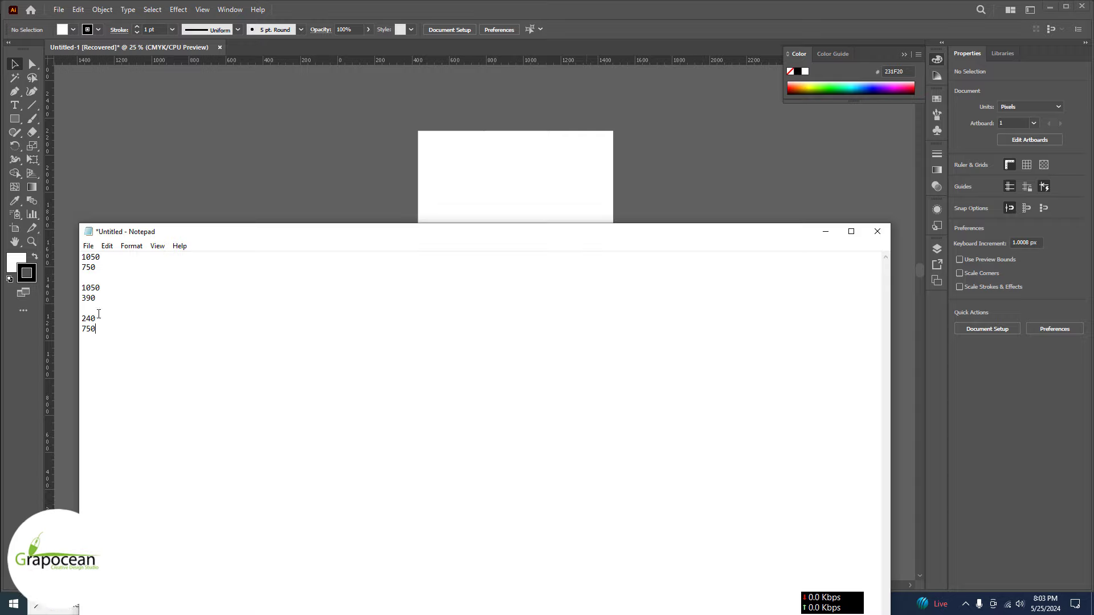
Check the dimension notes for the side panel size
click(825, 232)
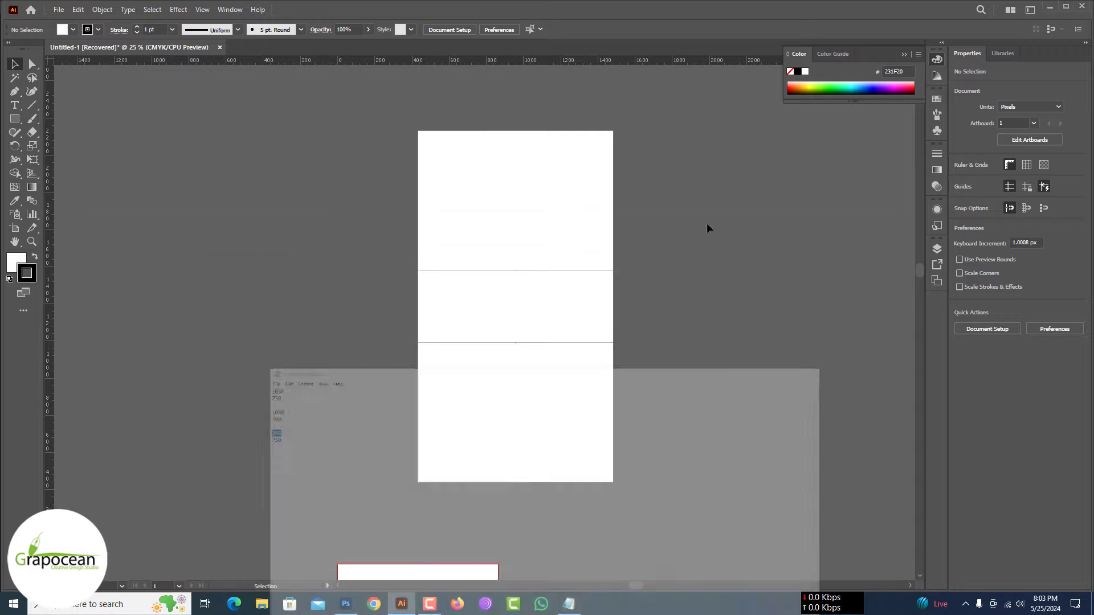
click(568, 604)
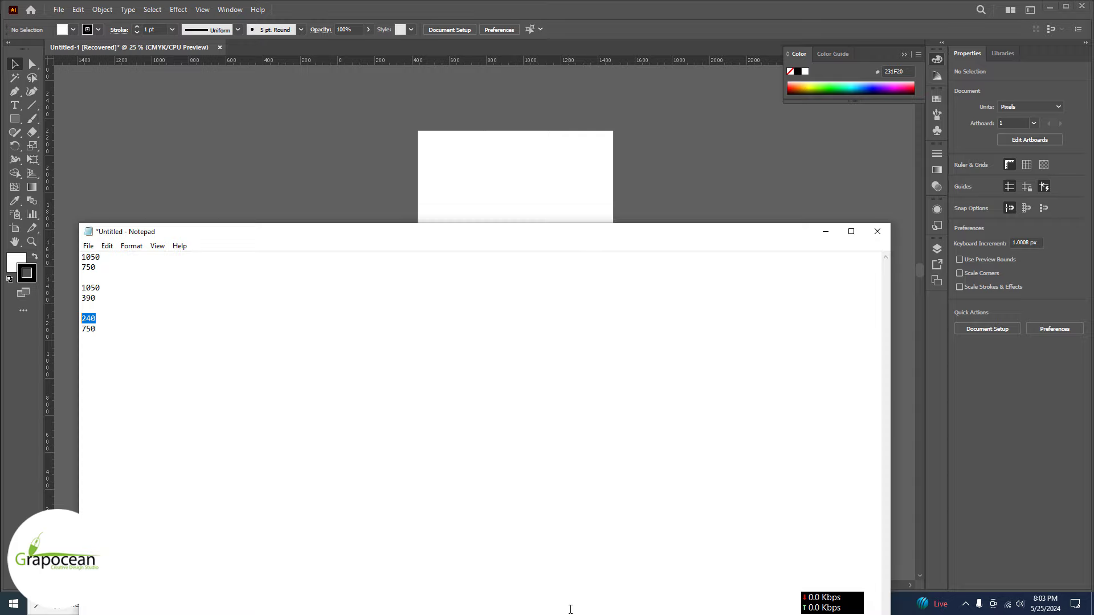
click(825, 232)
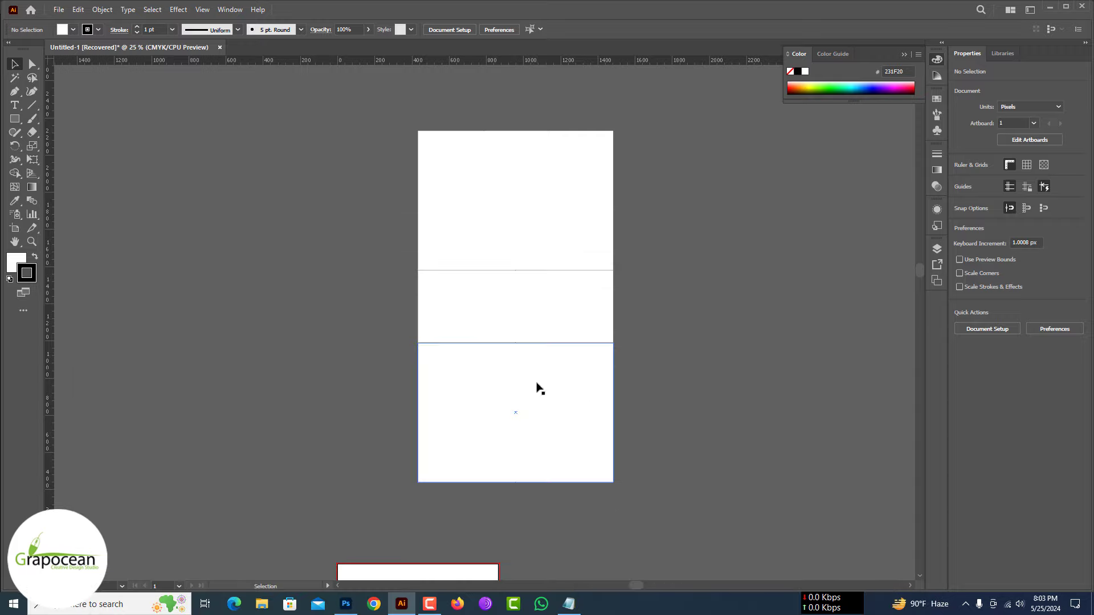
click(345, 393)
Create a 240 × 750 px side panel attached to the bottom panel's left edge
key(m)
click(463, 406)
text(24)
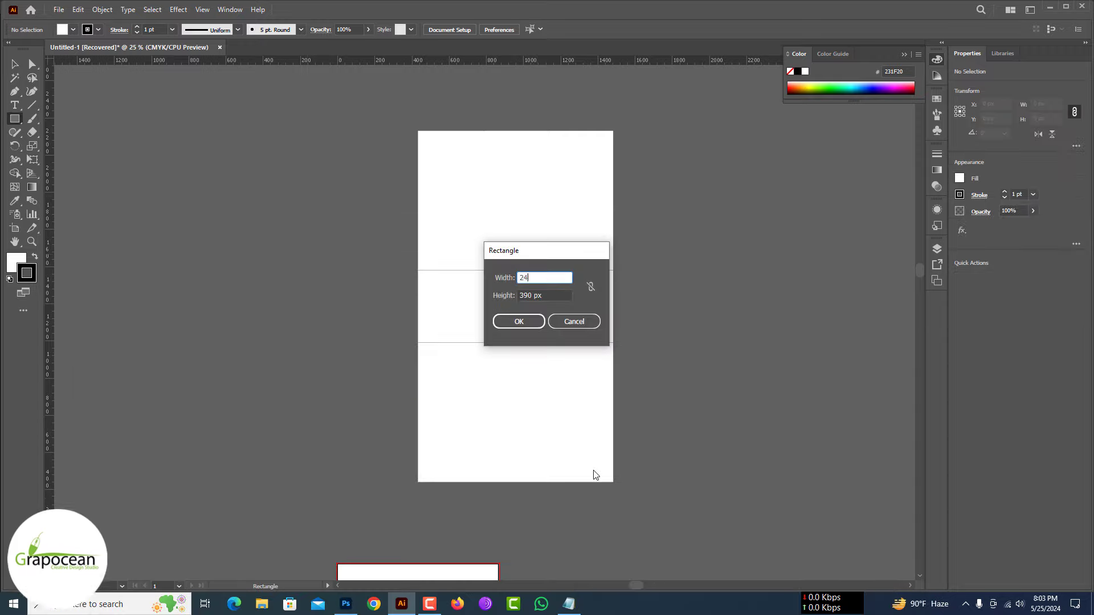
text(0)
key(Return)
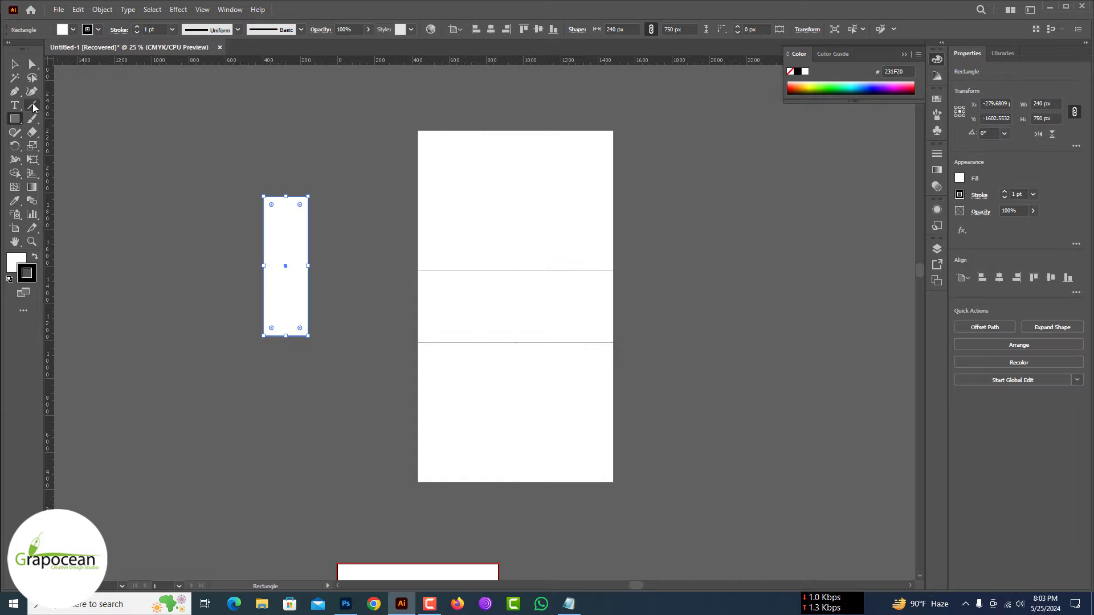
key(v)
click(315, 262)
drag(285, 262, 391, 395)
click(719, 363)
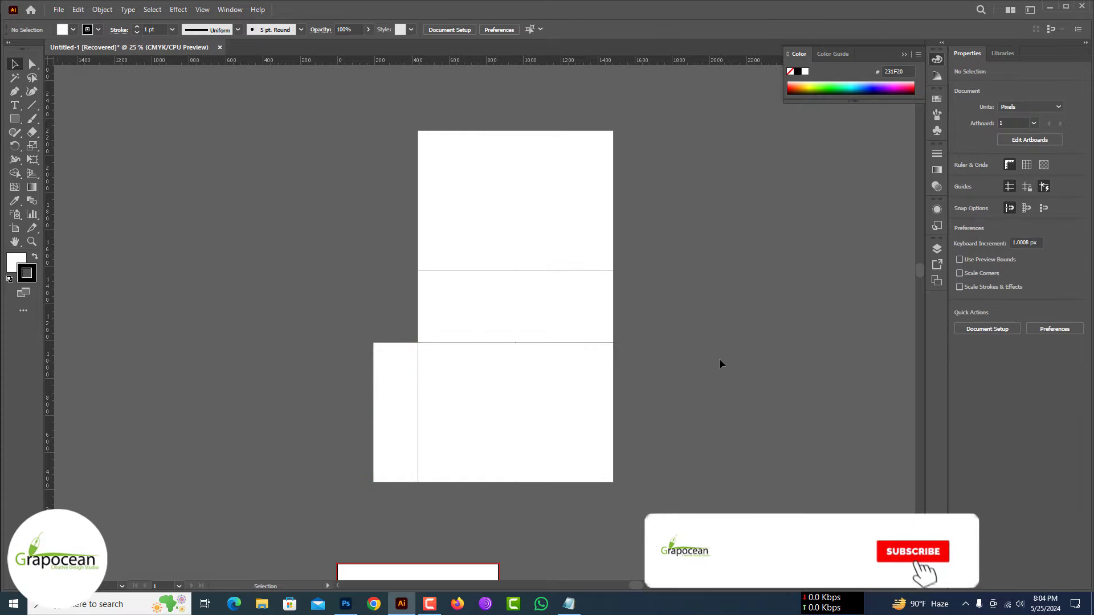
Copy the side panel leftward and resize the copy to 80 × 750 px using 240/3
scroll(442, 384, up, 1)
scroll(369, 305, up, 2)
scroll(471, 358, down, 3)
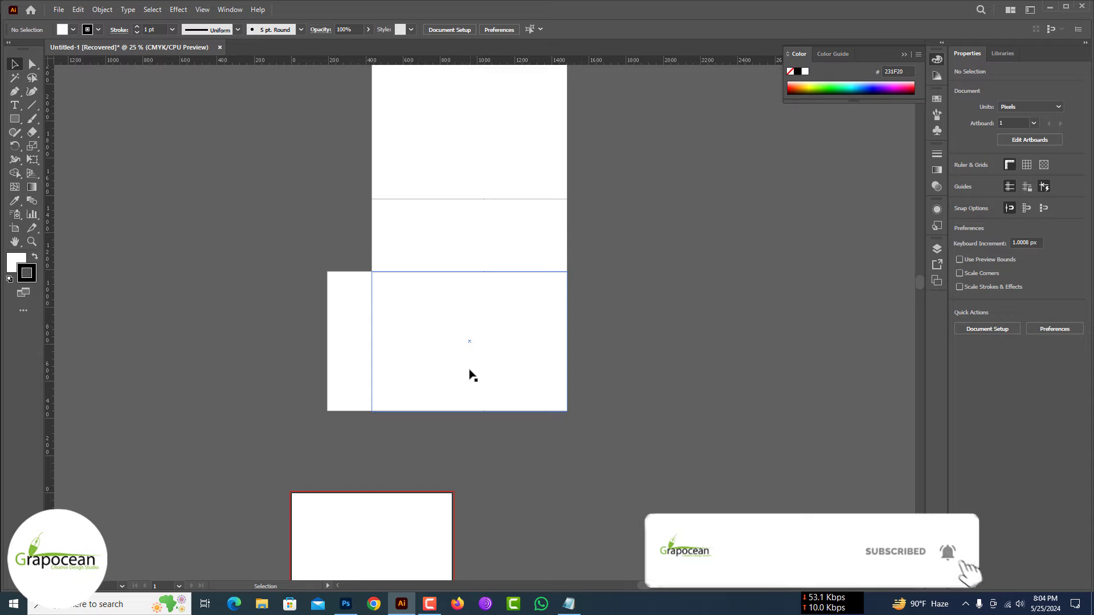
drag(356, 340, 274, 338)
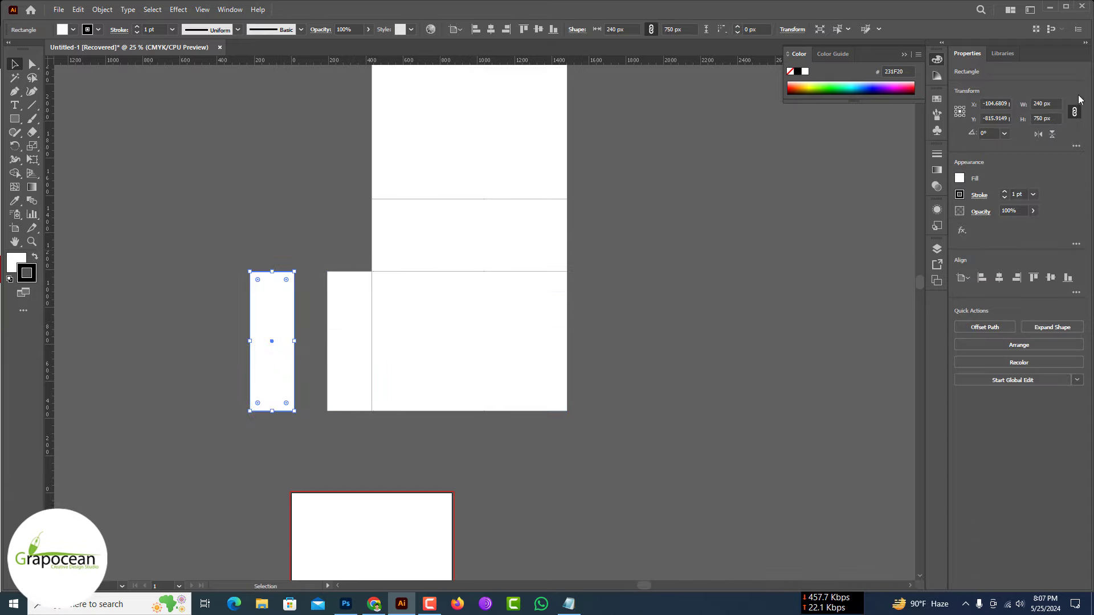
click(1042, 104)
text(80)
key(Return)
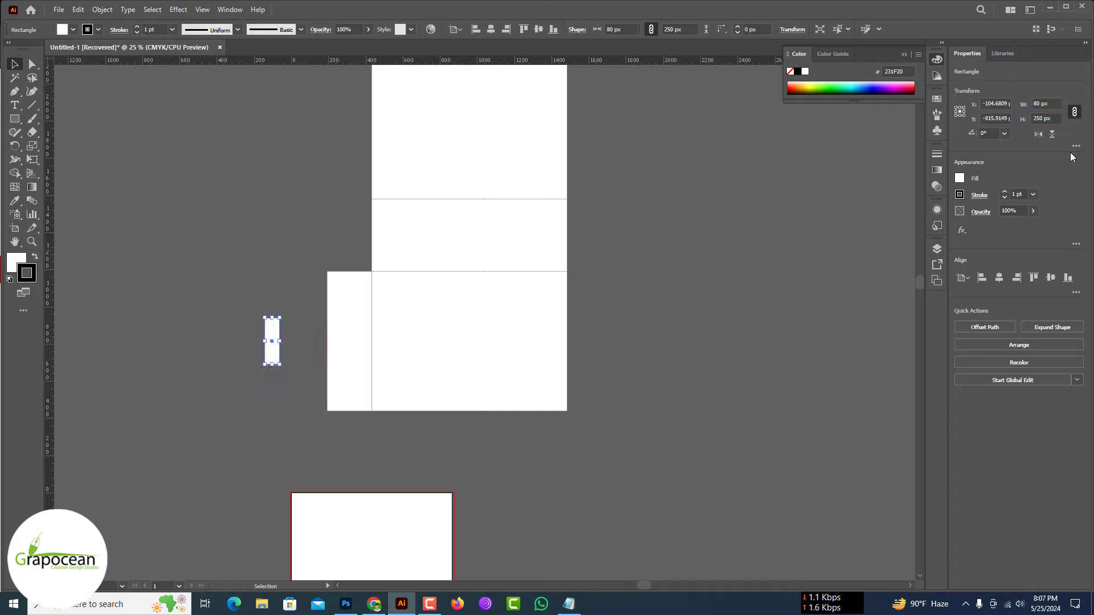
key(ctrl+z)
click(1073, 112)
click(1042, 118)
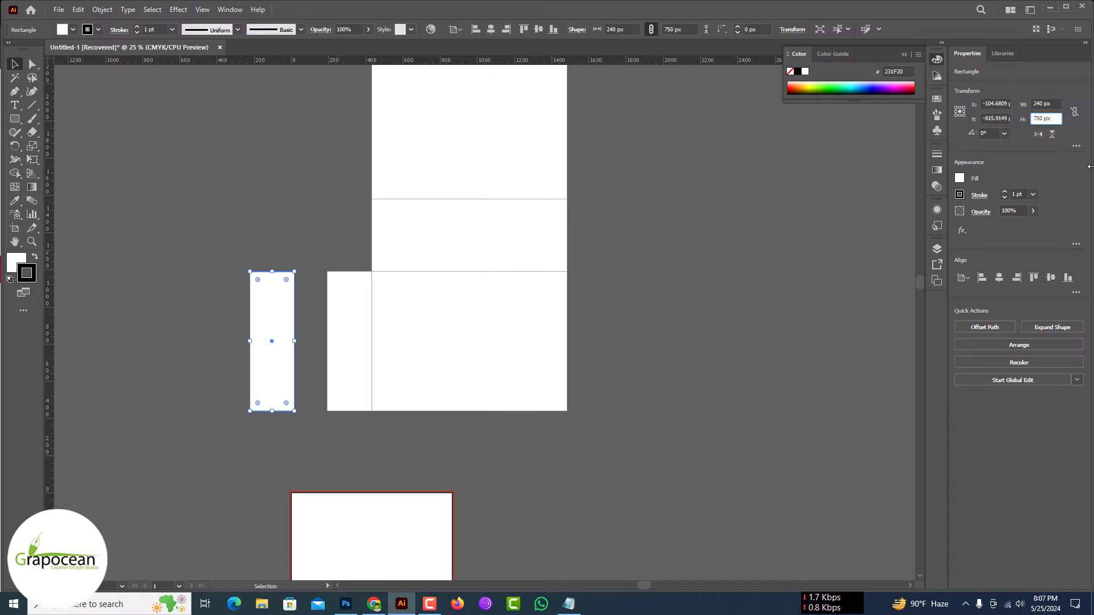
key(Return)
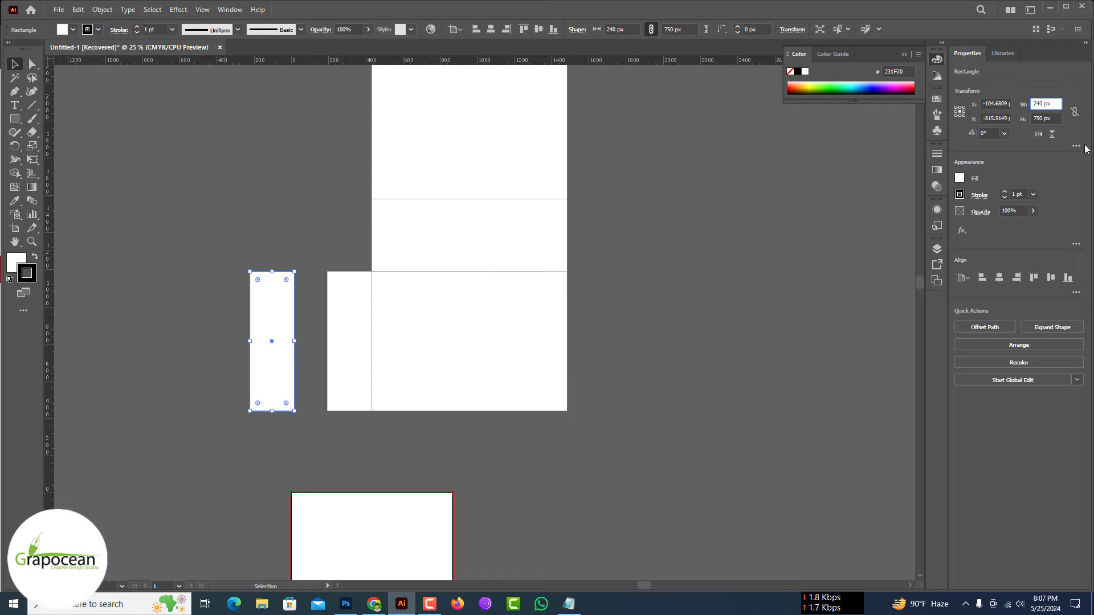
text(/3)
key(Return)
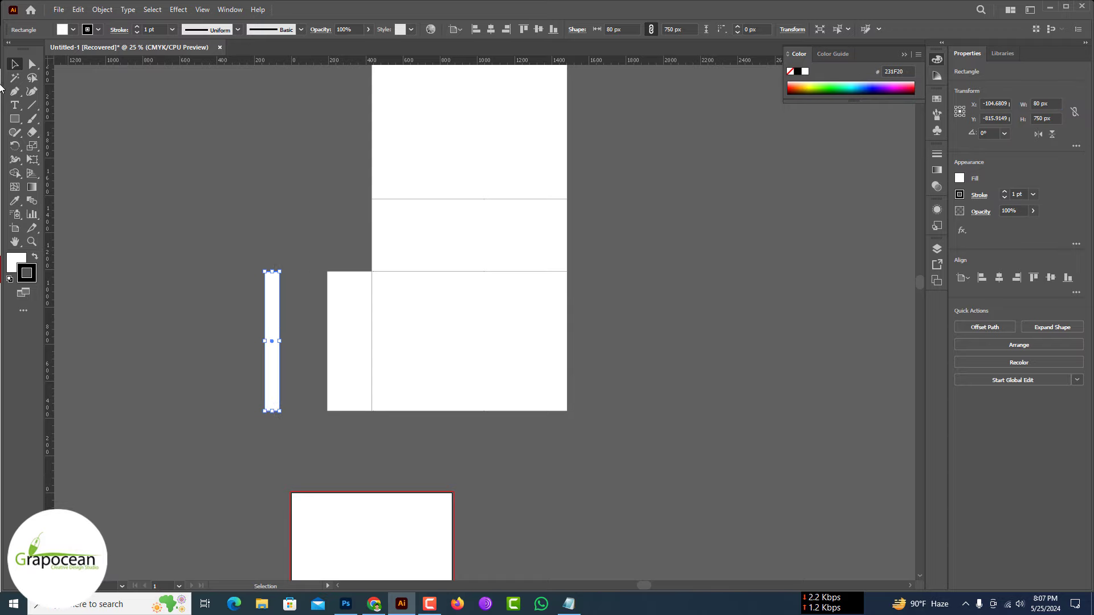
Move the 80 px strip against the lower panel's left edge
click(206, 286)
scroll(271, 296, up, 1)
drag(264, 336, 361, 337)
scroll(365, 247, up, 1)
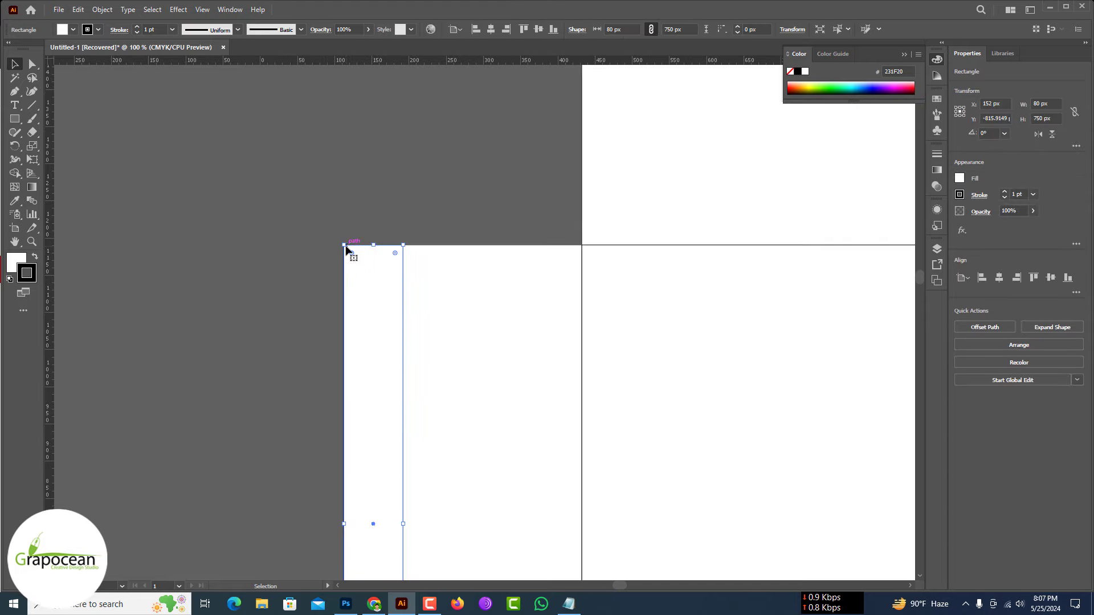
scroll(376, 330, down, 5)
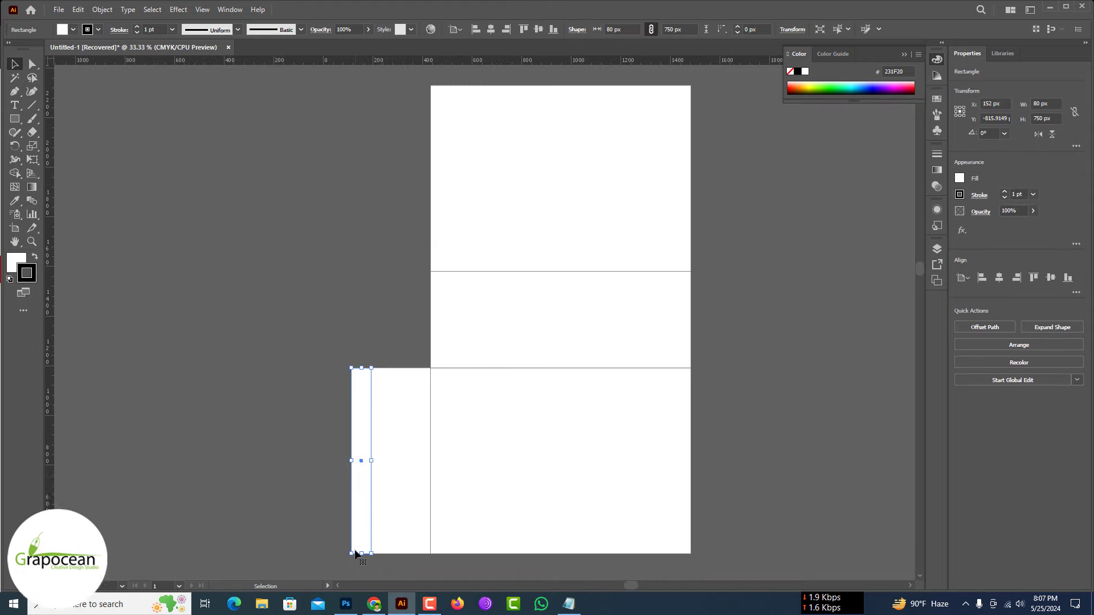
Fully round the strip's left corners with live corner widgets
click(32, 64)
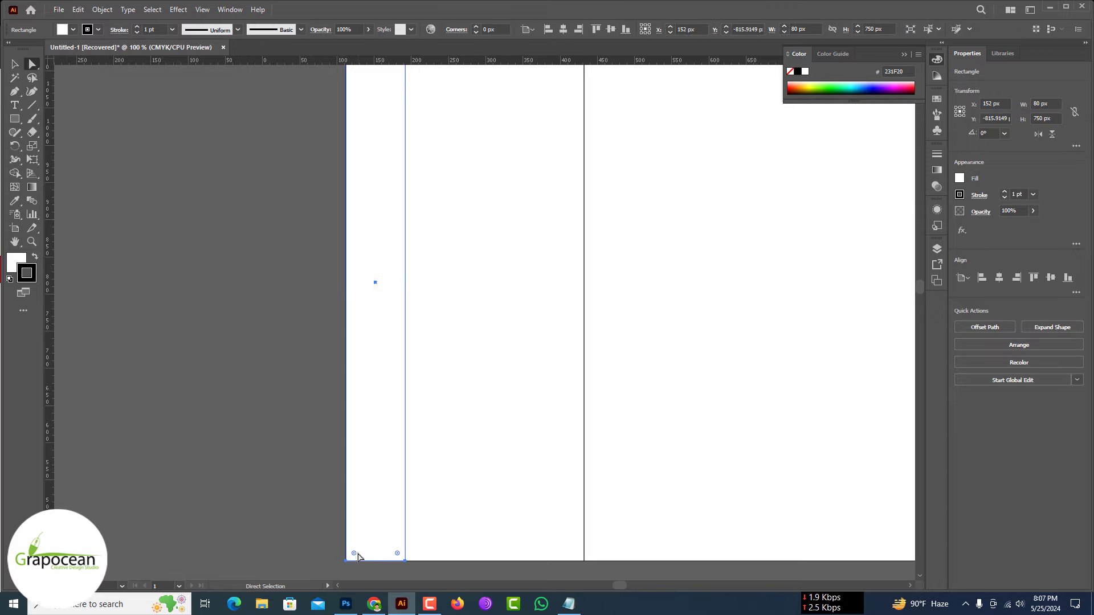
click(347, 561)
scroll(360, 191, down, 1)
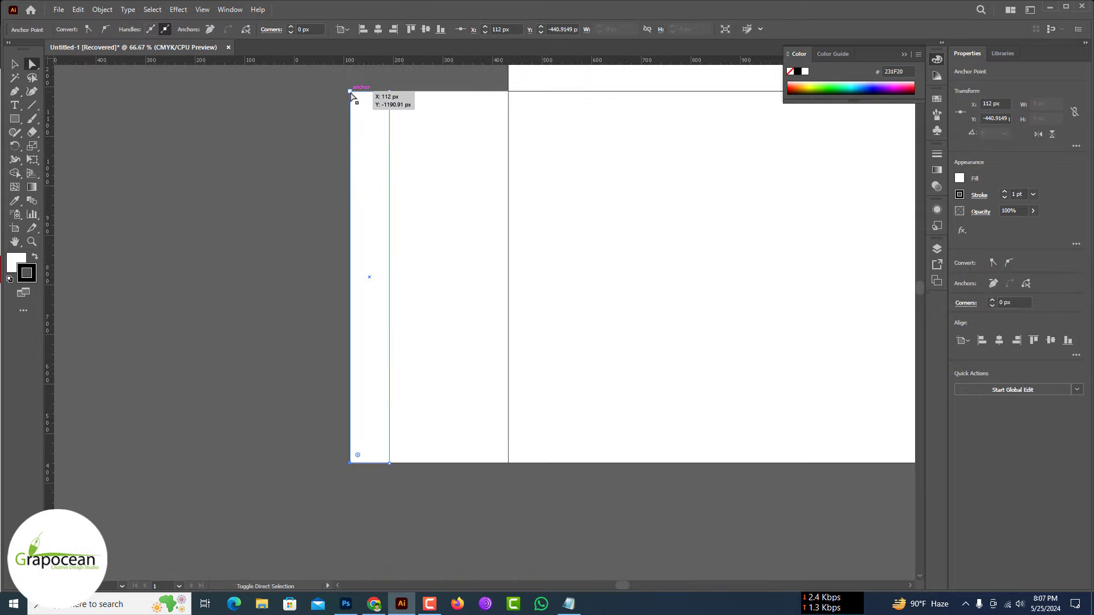
drag(361, 104, 566, 237)
key(v)
Place a 180°-flipped copy of the rounded flap on the upper panel's right edge
click(219, 286)
scroll(387, 353, down, 2)
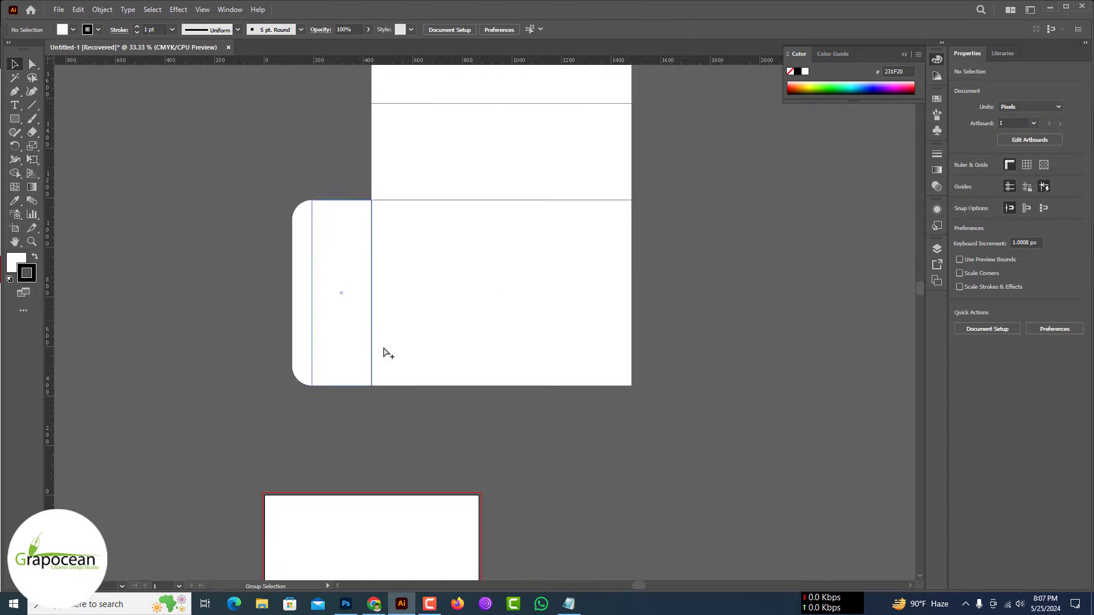
scroll(388, 354, down, 1)
drag(354, 312, 545, 158)
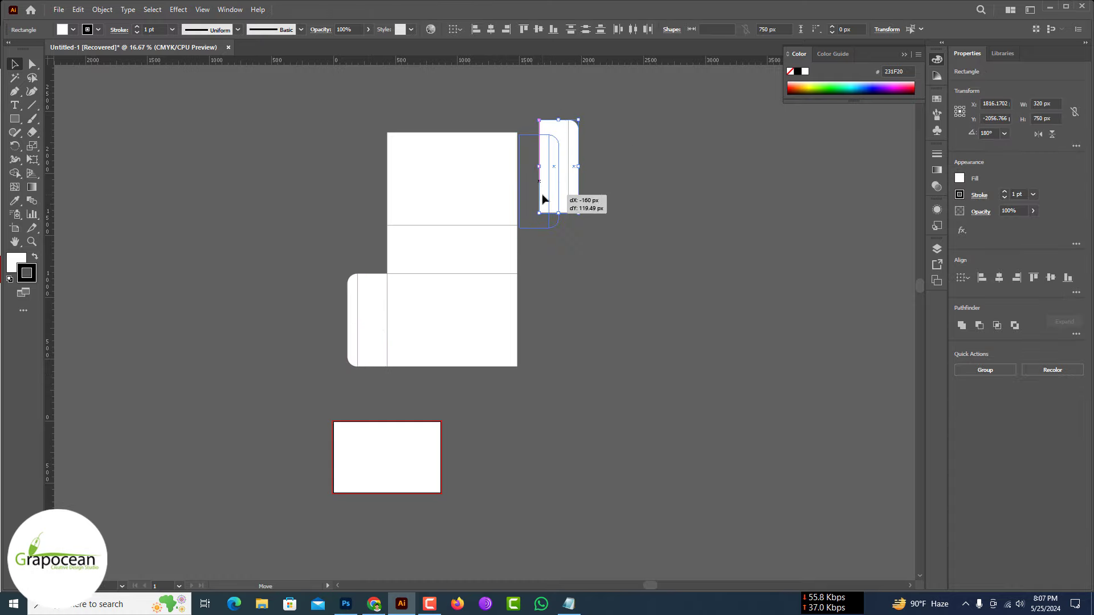
drag(543, 198, 540, 195)
click(533, 312)
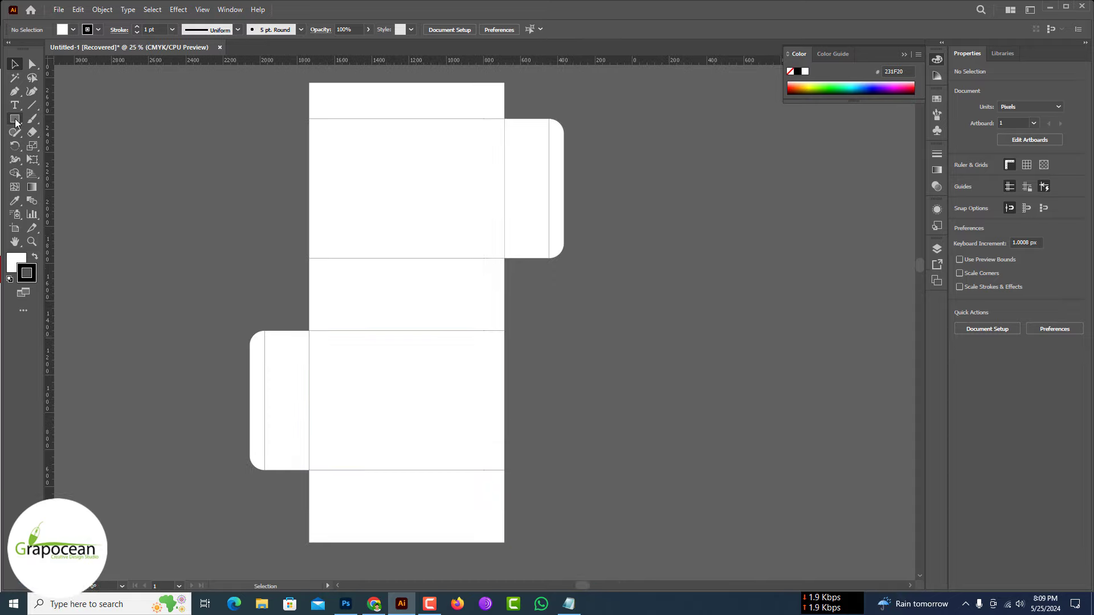
Draw a new rectangle beside the middle strip for an extension
click(16, 120)
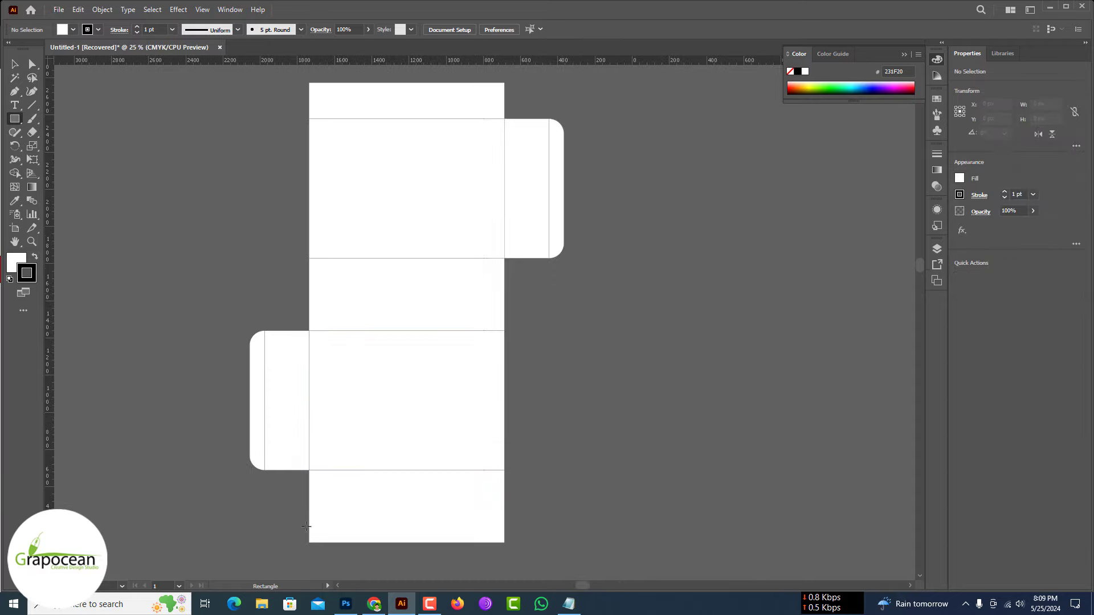
scroll(439, 205, up, 1)
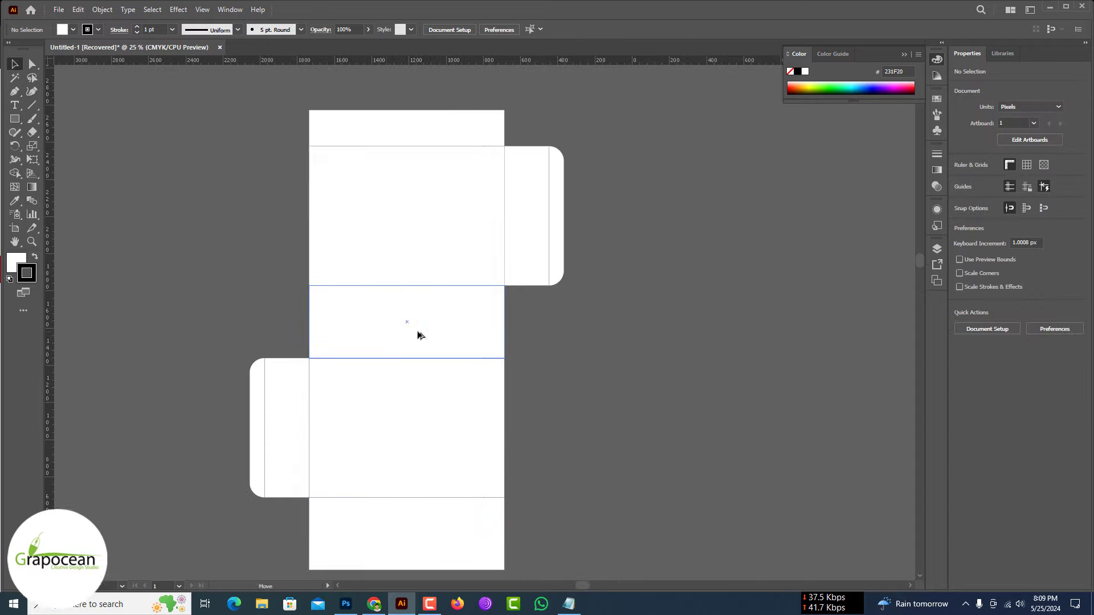
drag(504, 285, 699, 358)
Narrow the new rectangle to about 179 px wide
key(v)
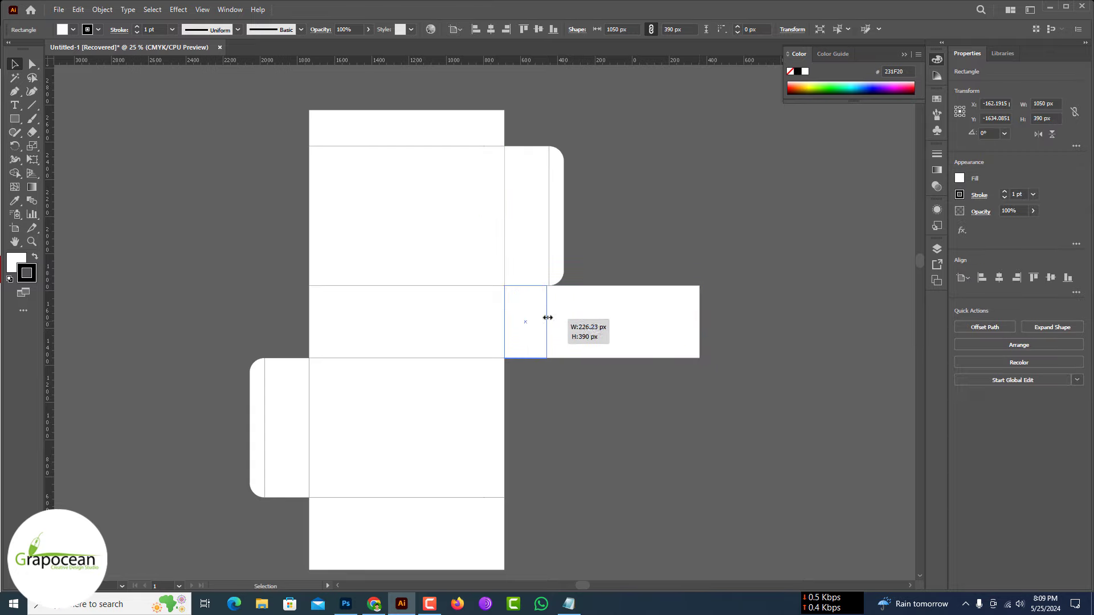
drag(547, 317, 549, 317)
key(ctrl+equal)
key(ctrl+equal)
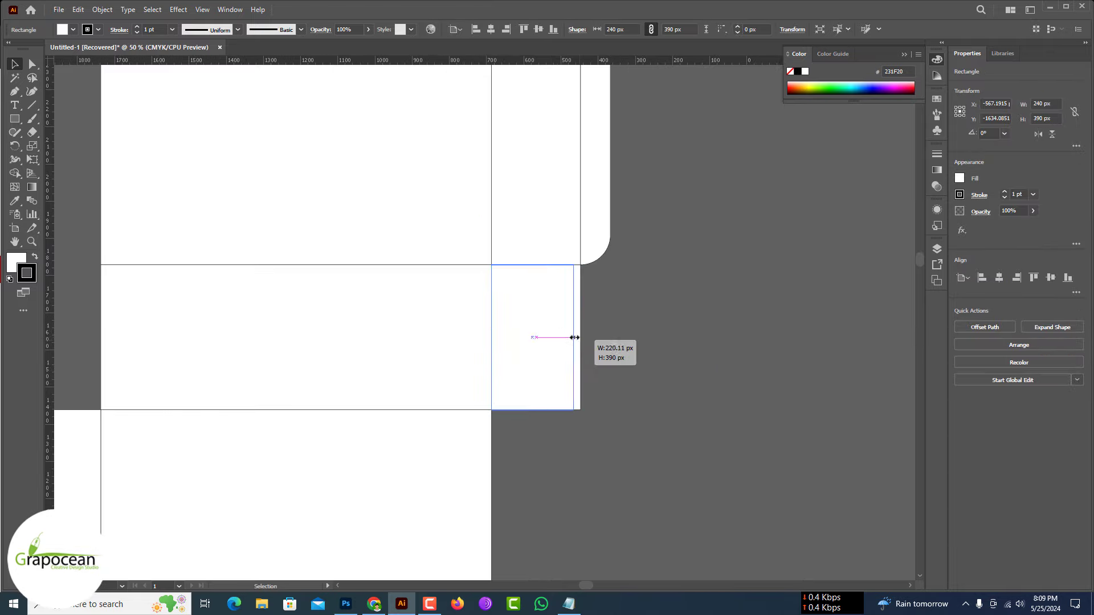
drag(559, 338, 557, 339)
click(640, 337)
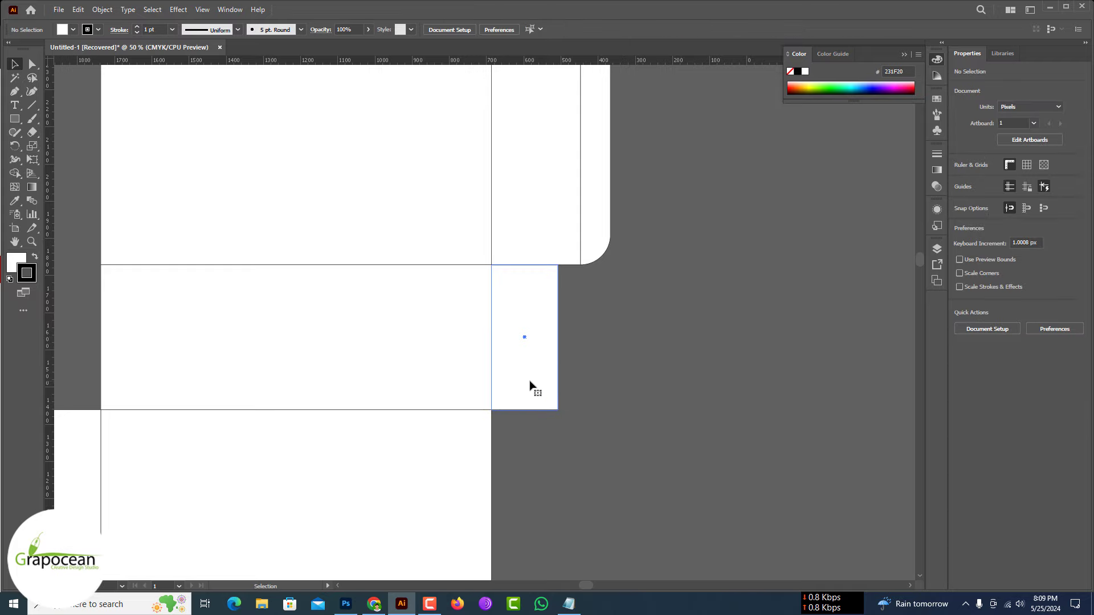
click(516, 410)
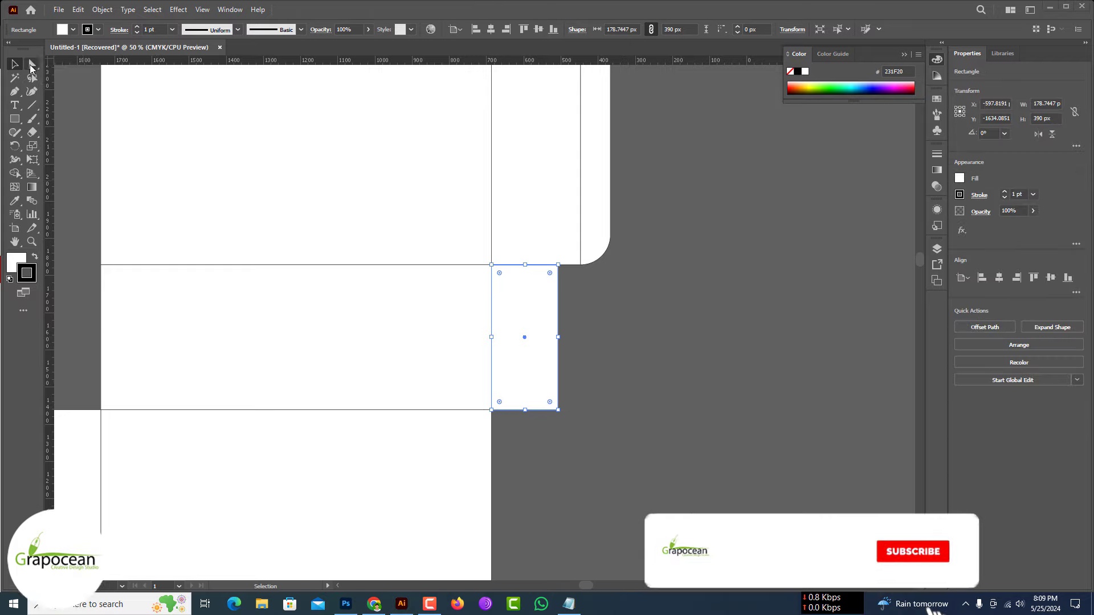
Move the small rectangle under the left rounded flap
key(p)
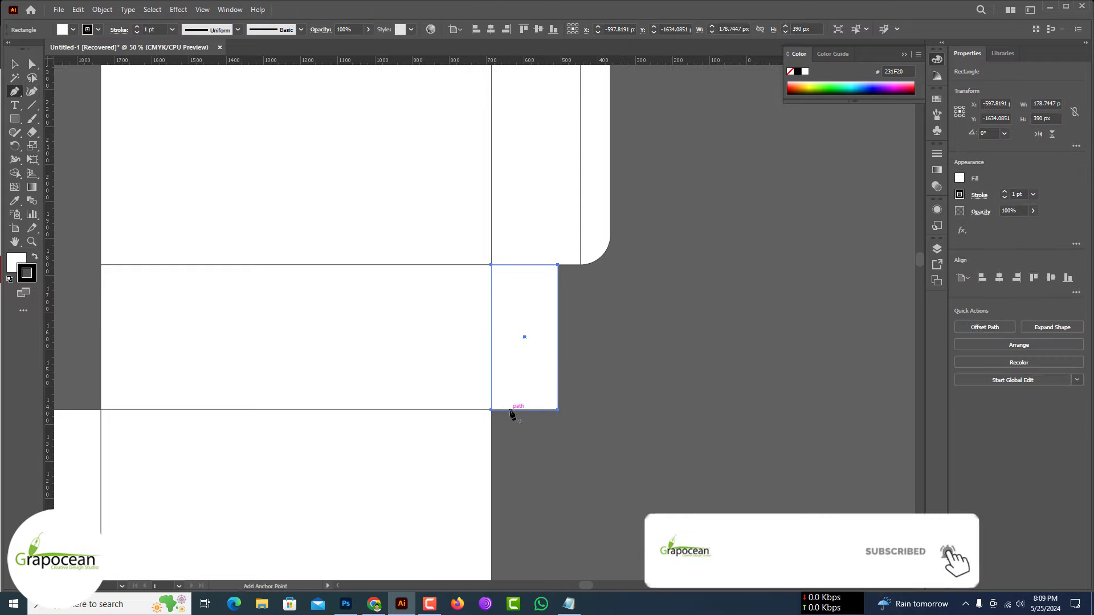
scroll(576, 378, down, 1)
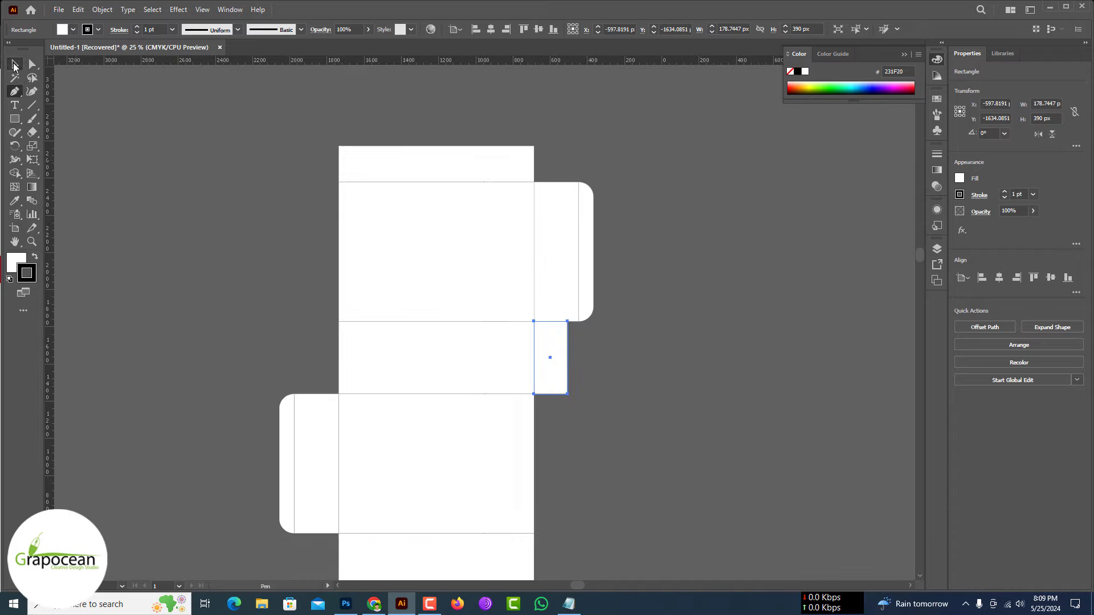
click(15, 66)
scroll(550, 342, down, 2)
drag(552, 285, 325, 499)
scroll(327, 493, up, 3)
Lower the top-left anchor to slope the top edge and add a bottom-edge anchor
click(32, 64)
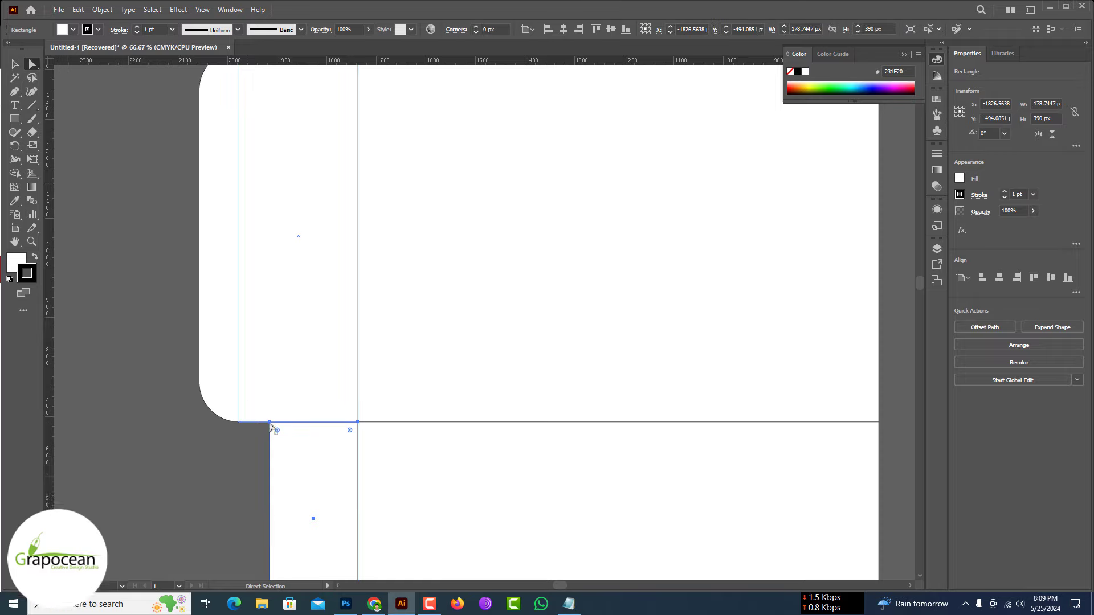
click(269, 422)
scroll(399, 445, down, 3)
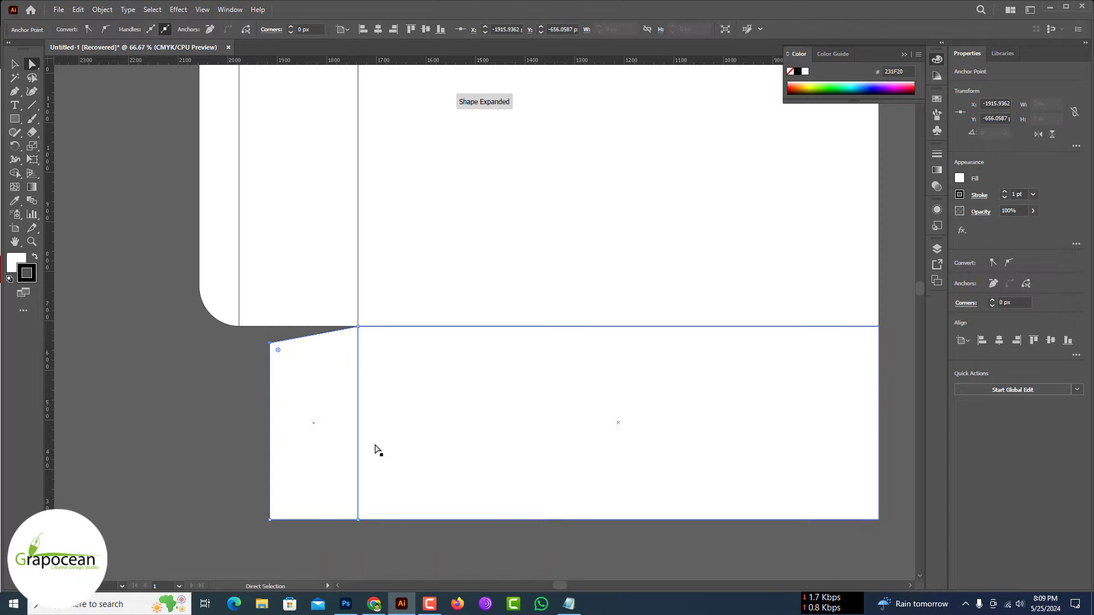
scroll(411, 489, down, 3)
scroll(347, 472, up, 3)
scroll(343, 467, up, 1)
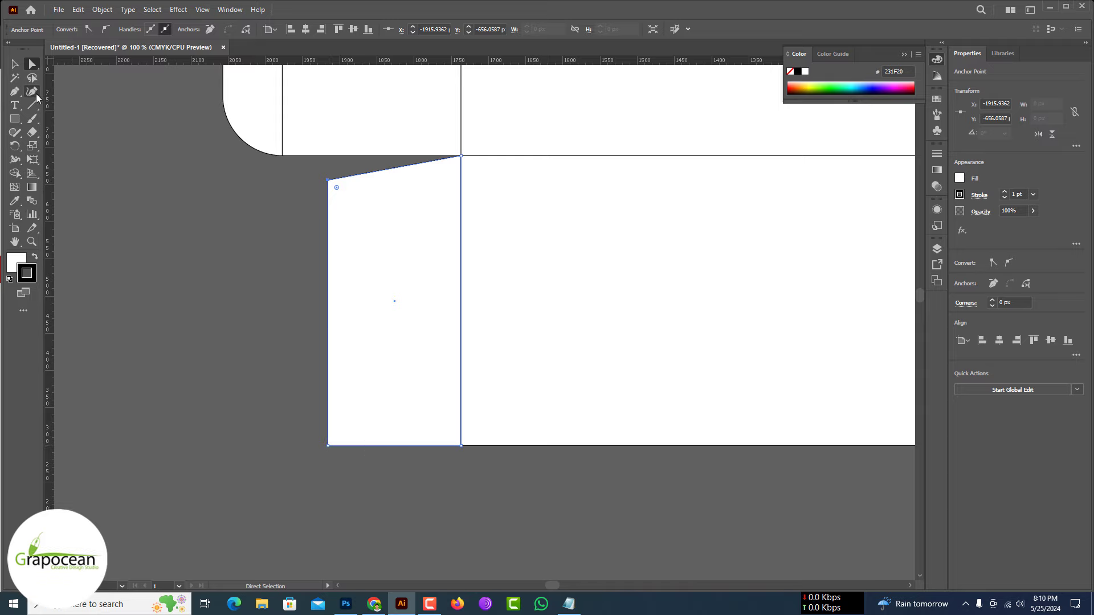
drag(14, 91, 114, 106)
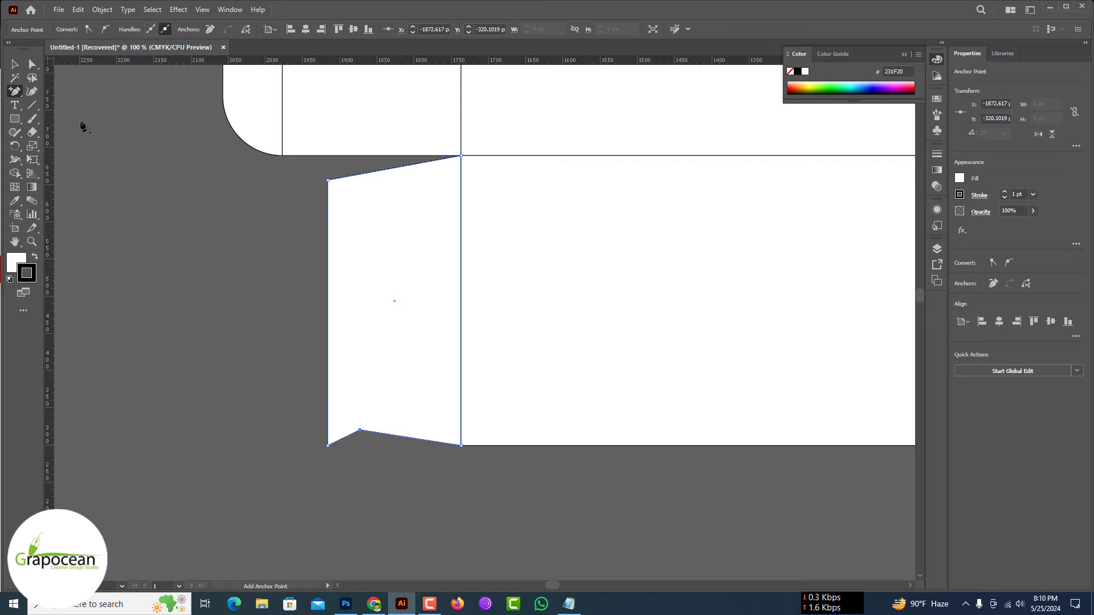
key(a)
Raise the bottom corner points to cut off the flap's bottom corner
drag(328, 445, 328, 440)
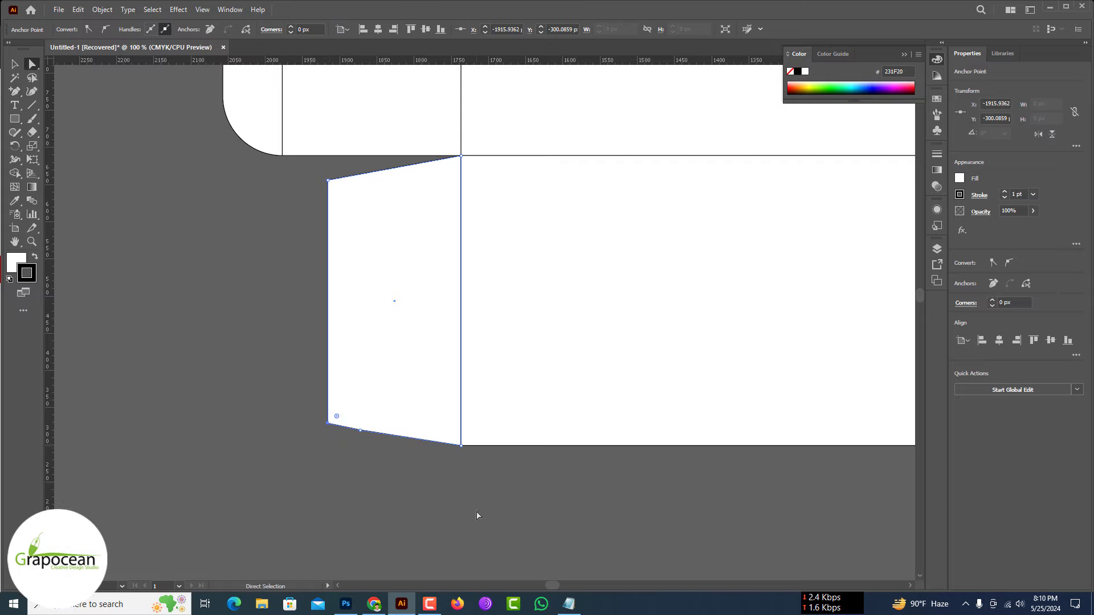
key(Up)
key(Up)
key(Up)
key(Up)
key(Up)
key(Up)
key(Up)
key(Up)
key(Up)
key(ctrl+shift+a)
key(ctrl+equal)
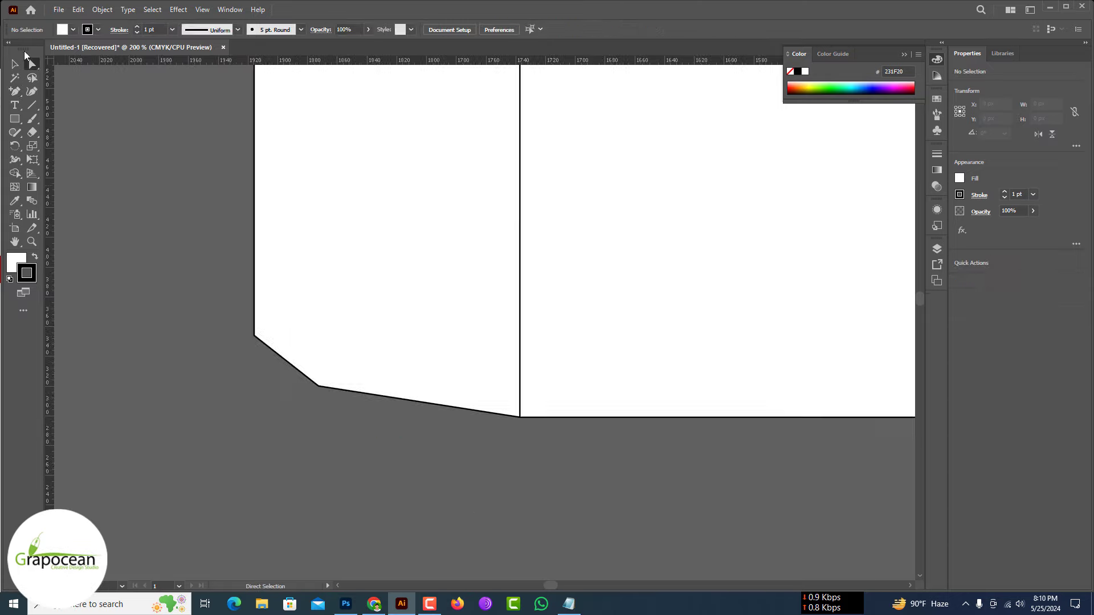
click(319, 387)
key(Up)
key(Up)
key(Up)
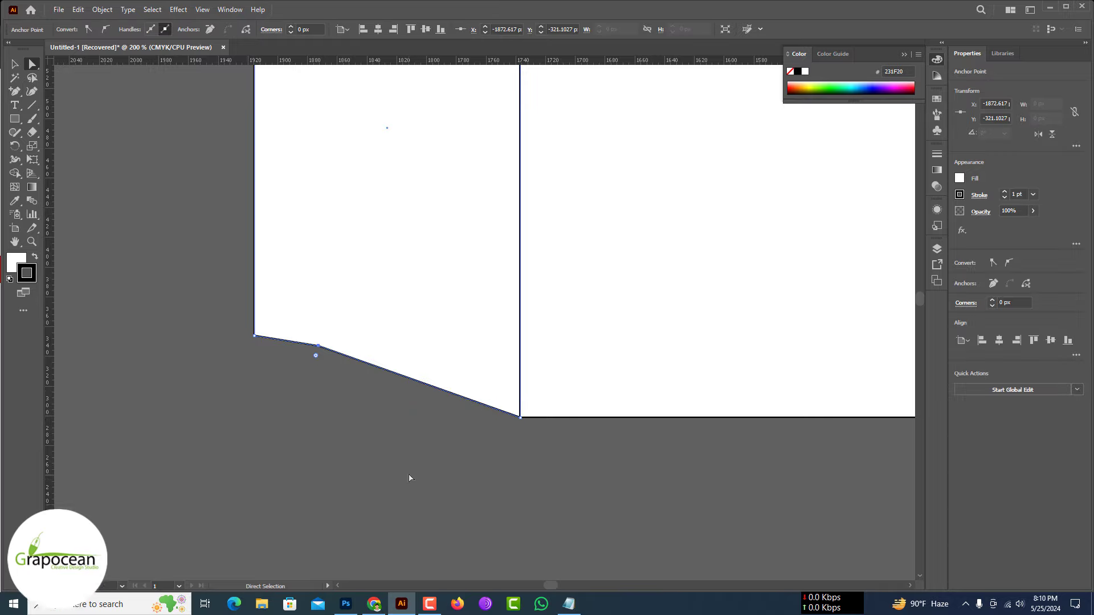
key(Up)
key(Up)
key(Up)
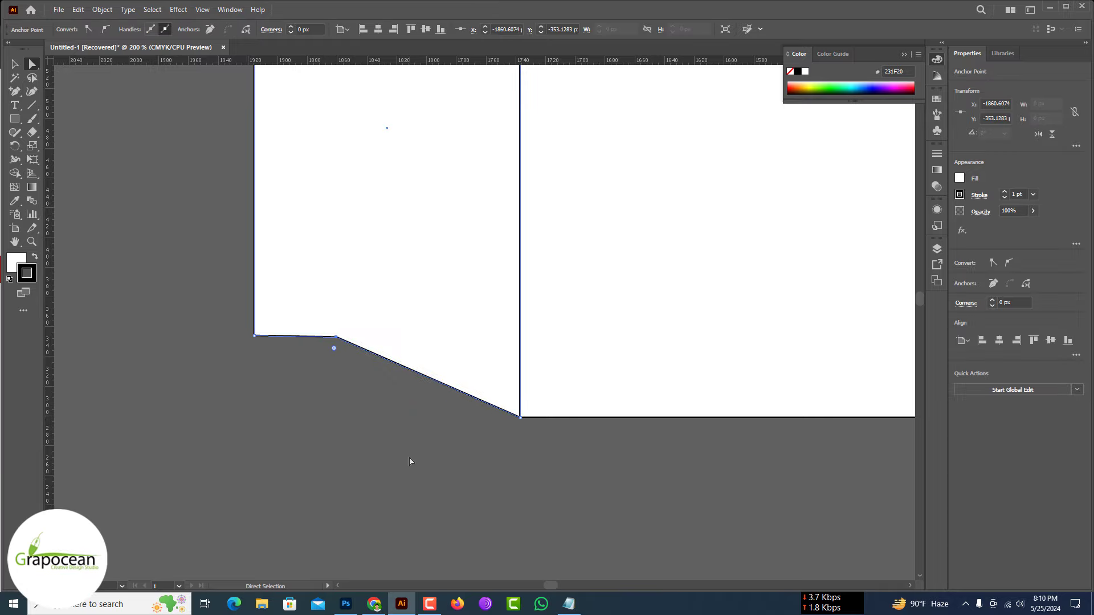
key(ctrl+shift+a)
key(ctrl+minus)
key(ctrl+minus)
key(ctrl+minus)
key(ctrl+minus)
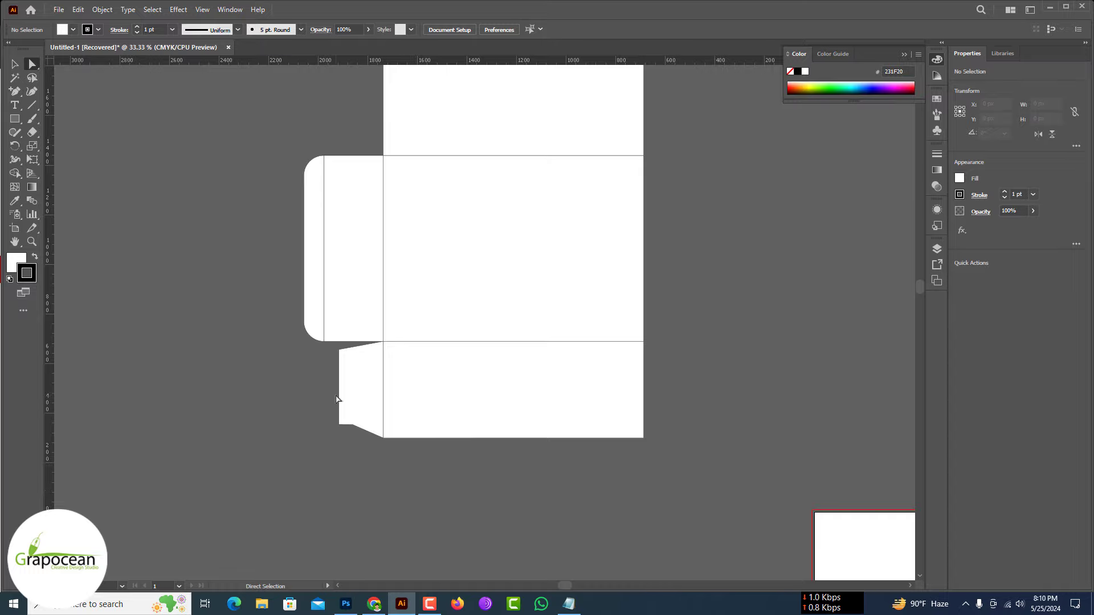
key(ctrl+minus)
Duplicate the left side flaps, reflect the copy and set it against the box's right side
mouse_move(359, 390)
mouse_down()
mouse_move(360, 179)
mouse_move(674, 200)
mouse_up()
click(360, 393)
shift+click(364, 188)
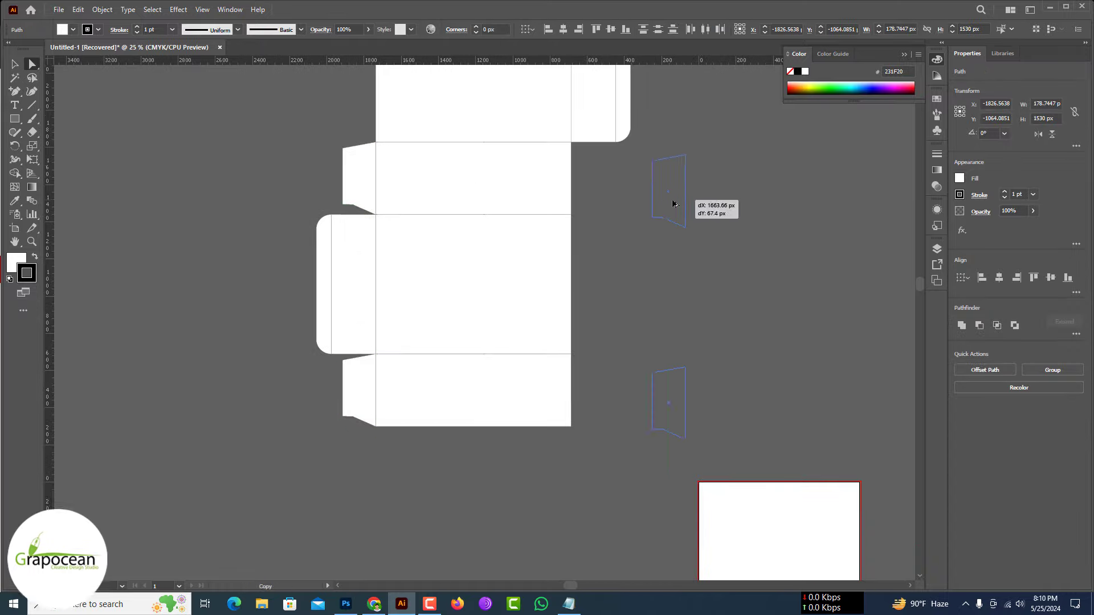
right_click(676, 206)
mouse_move(735, 424)
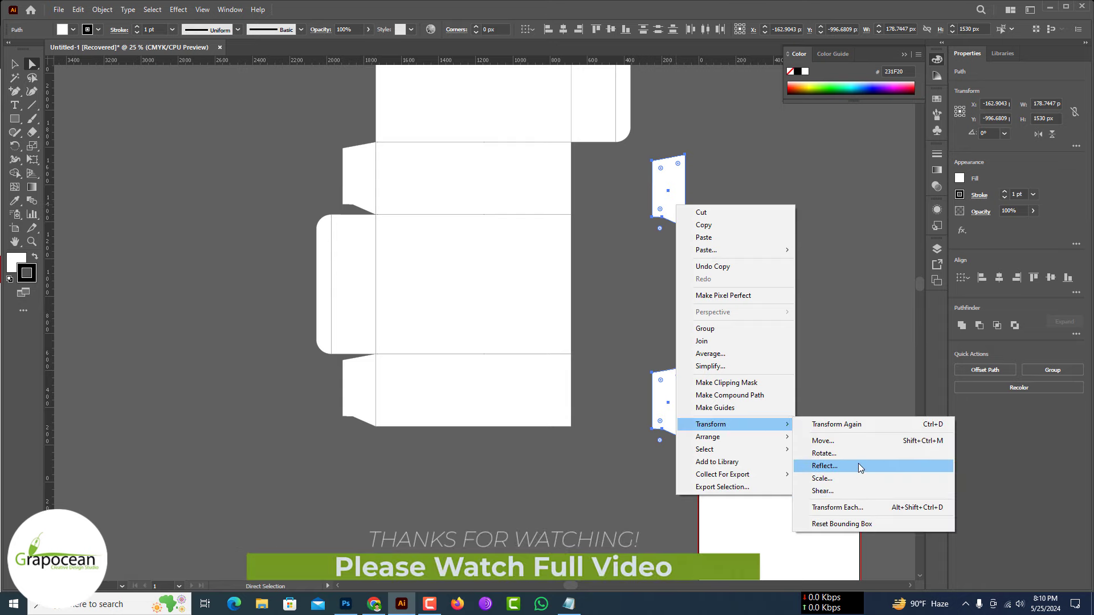
click(858, 464)
key(Return)
drag(658, 410, 594, 394)
click(708, 378)
Nudge a corner point of the top flap left to start angling it
key(ctrl+minus)
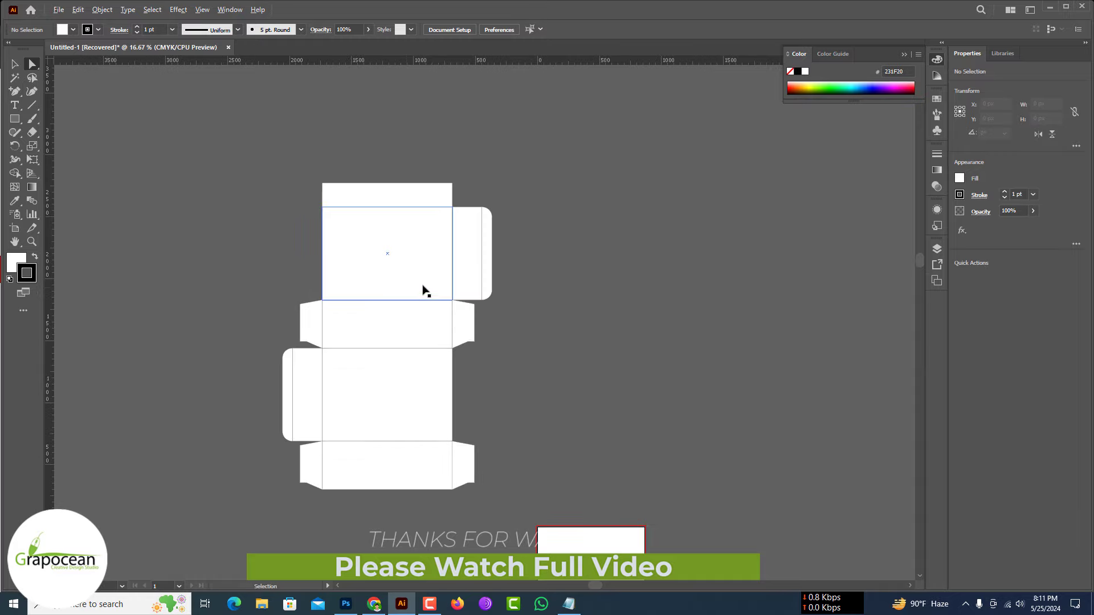
key(ctrl+plus)
click(457, 206)
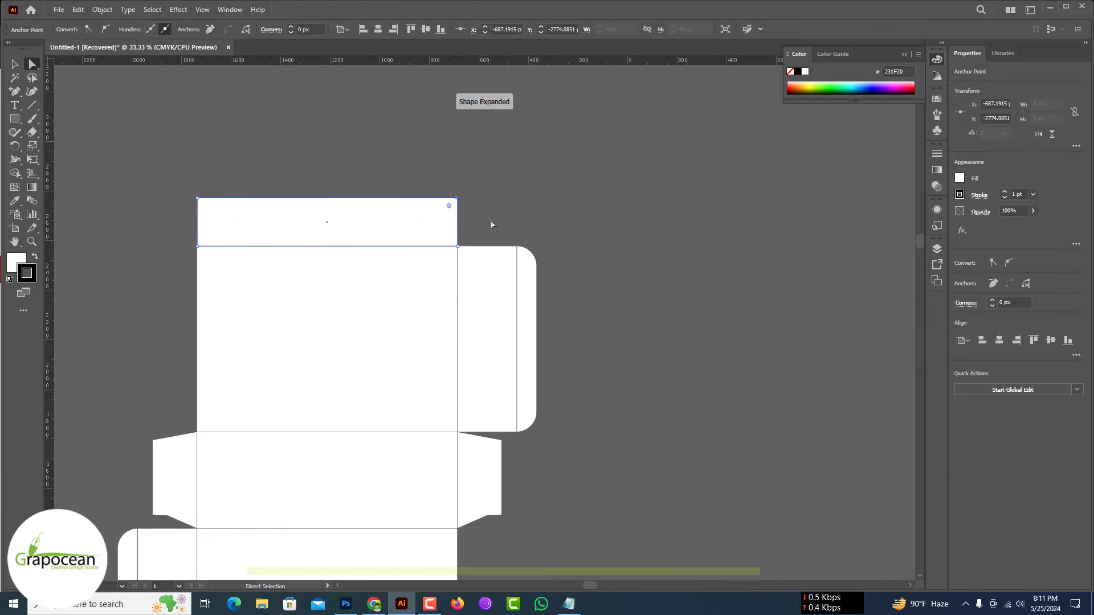
key(Left)
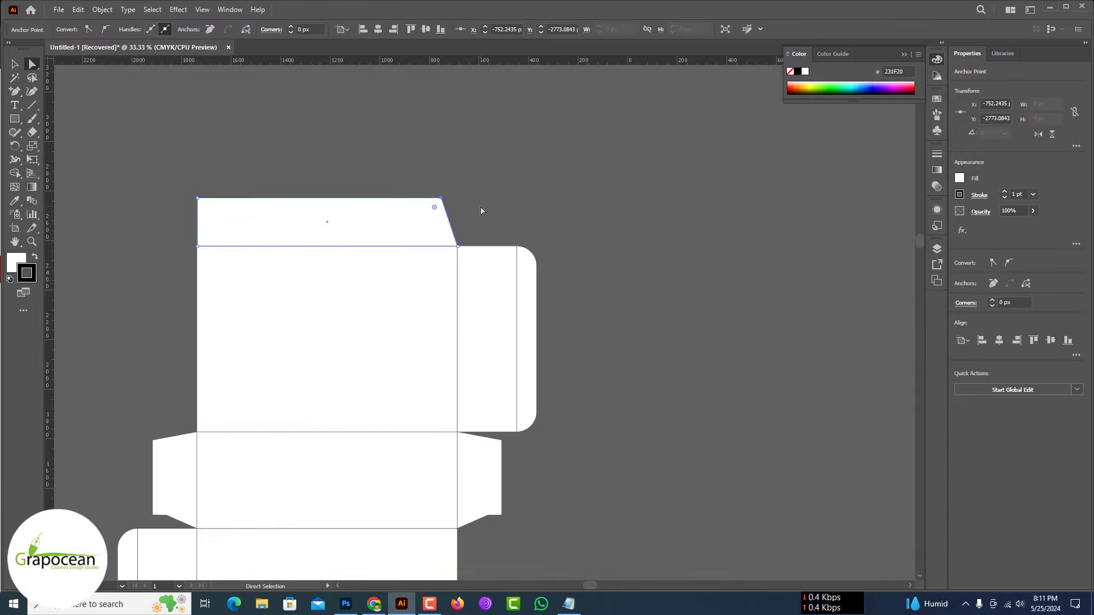
click(481, 211)
key(ctrl+minus)
key(ctrl+minus)
key(ctrl+minus)
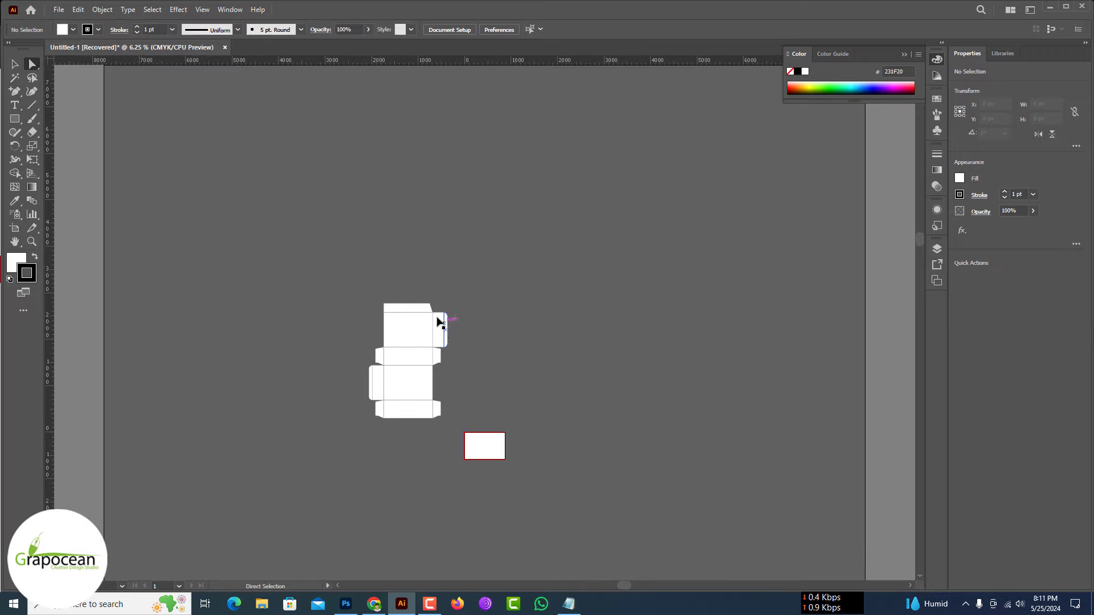
click(436, 318)
key(ctrl+plus)
key(ctrl+plus)
click(414, 308)
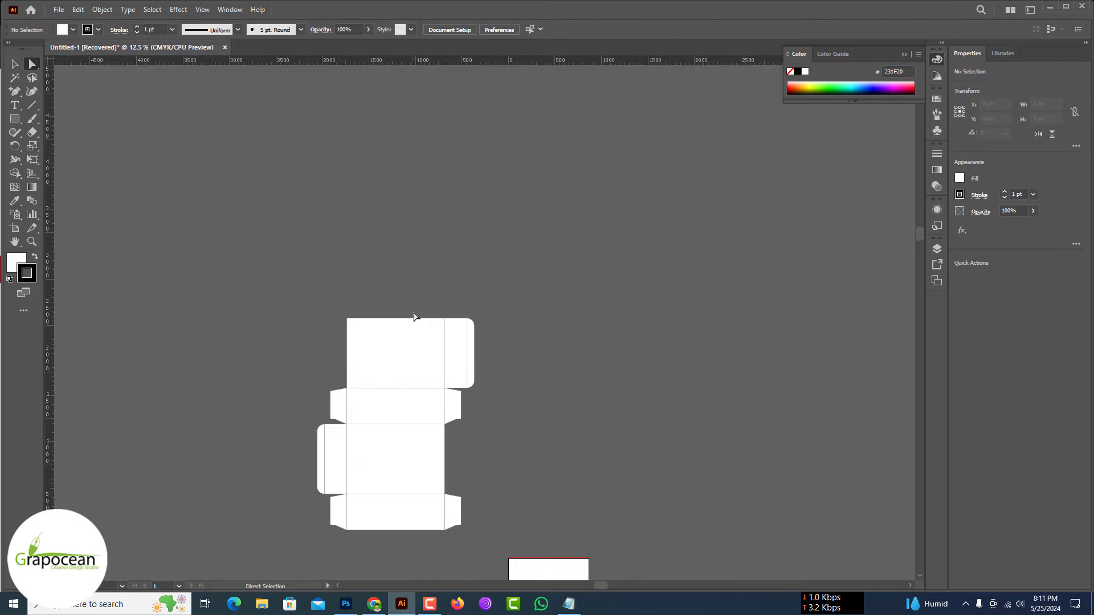
Adjust the top flap's upper right and left corner points to finish the angled tuck
click(414, 317)
key(ctrl+plus)
key(ctrl+plus)
key(ctrl+plus)
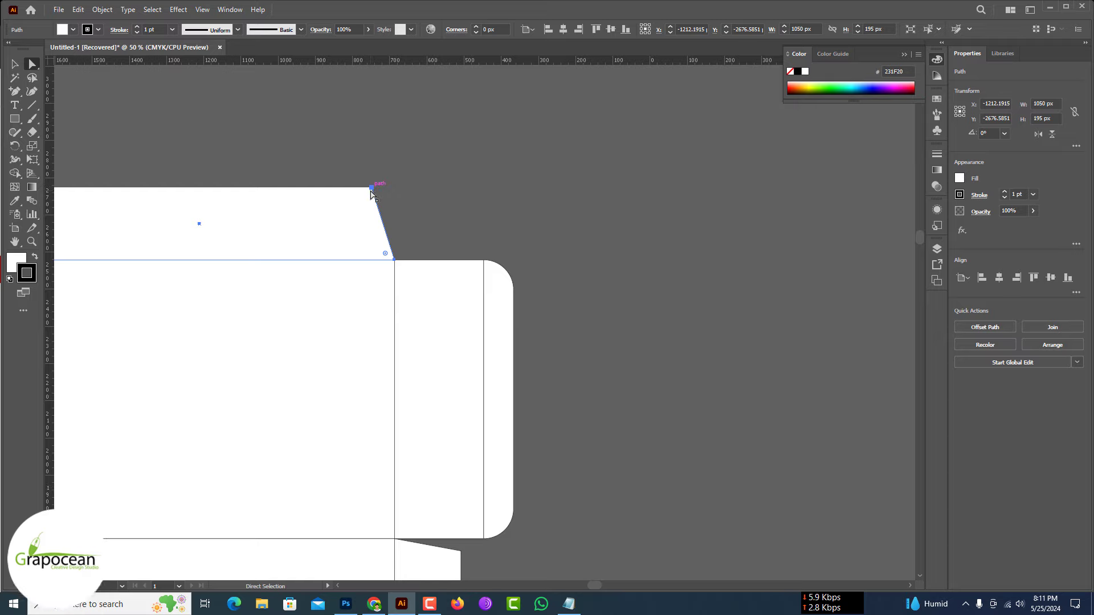
click(371, 188)
key(ctrl+minus)
key(ctrl+minus)
key(ctrl+minus)
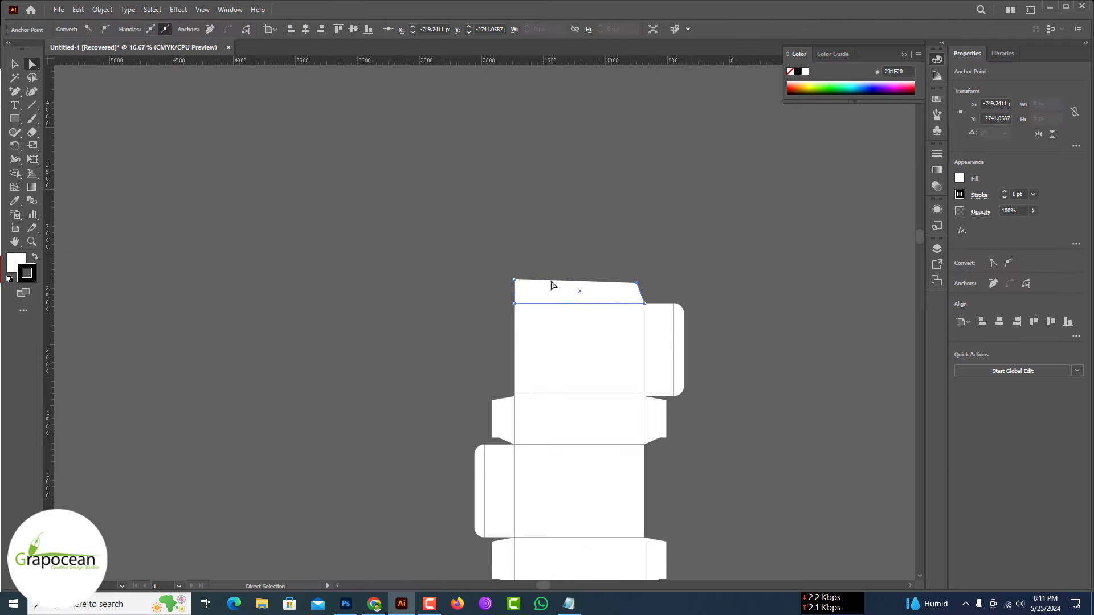
key(ctrl+plus)
click(492, 281)
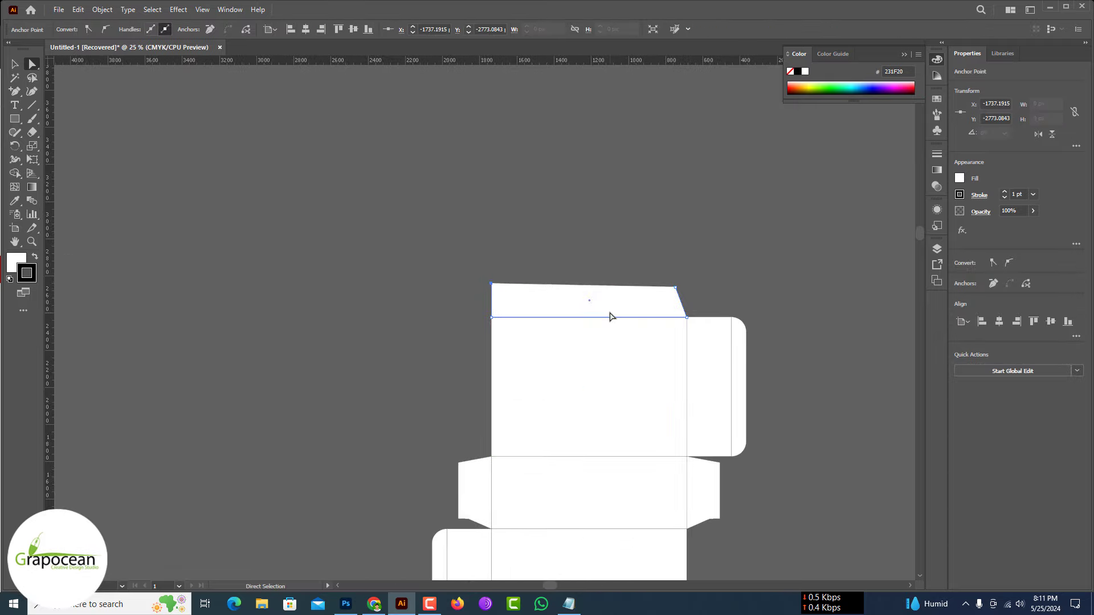
click(577, 213)
key(ctrl+minus)
key(ctrl+minus)
scroll(545, 436, down, 3)
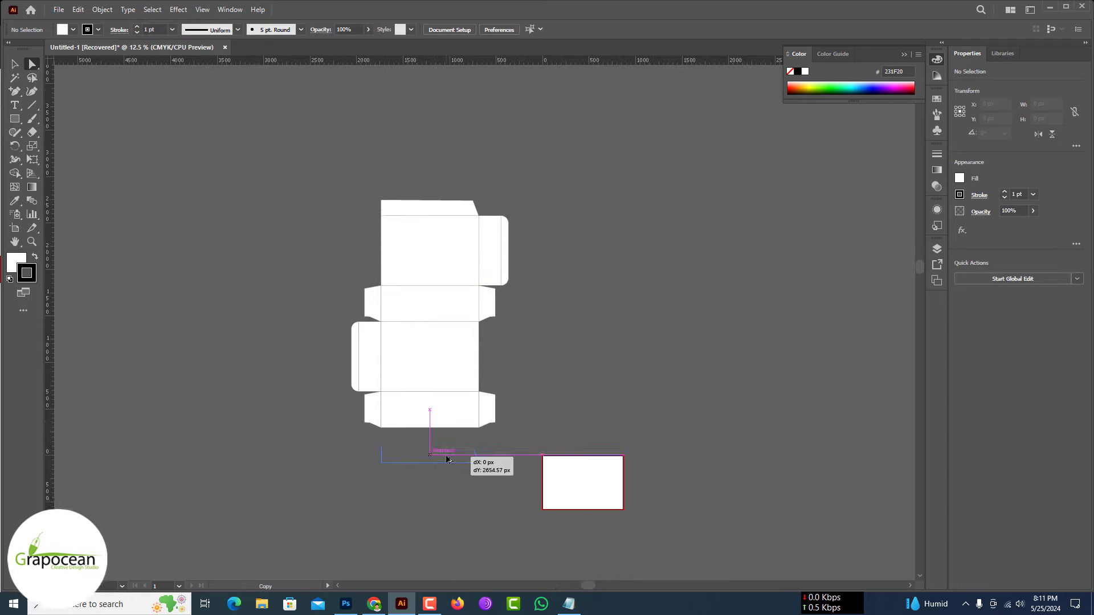
Copy the angled top flap below the box as the bottom tuck flap
drag(414, 367, 484, 470)
key(ctrl+plus)
key(ctrl+plus)
key(v)
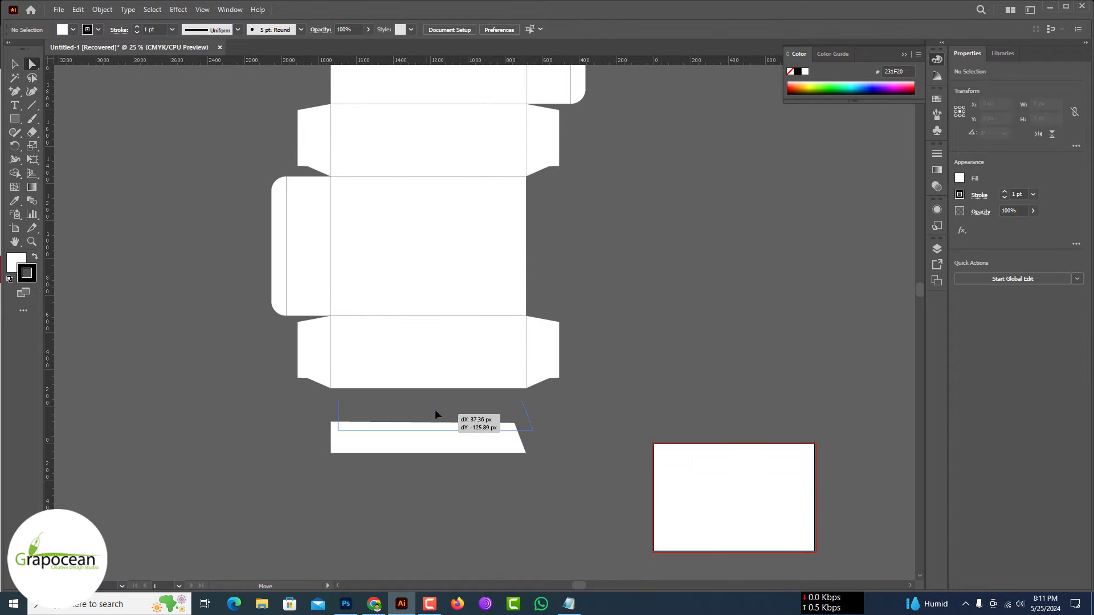
mouse_move(430, 431)
mouse_down()
mouse_move(435, 409)
mouse_move(465, 415)
mouse_up()
click(507, 517)
key(ctrl+minus)
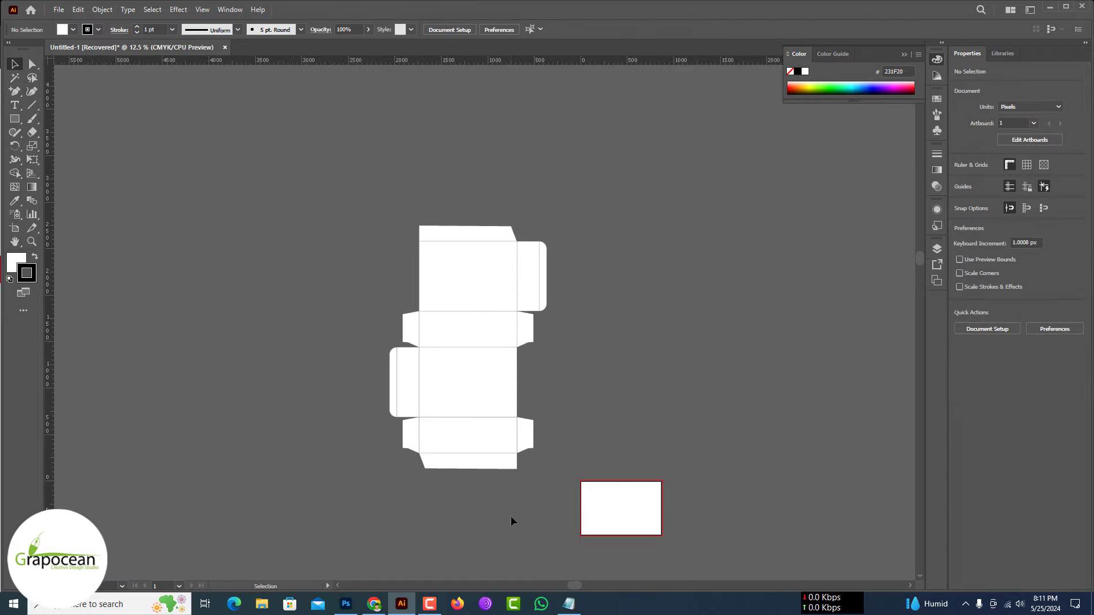
key(ctrl+z)
key(ctrl+z)
key(ctrl+z)
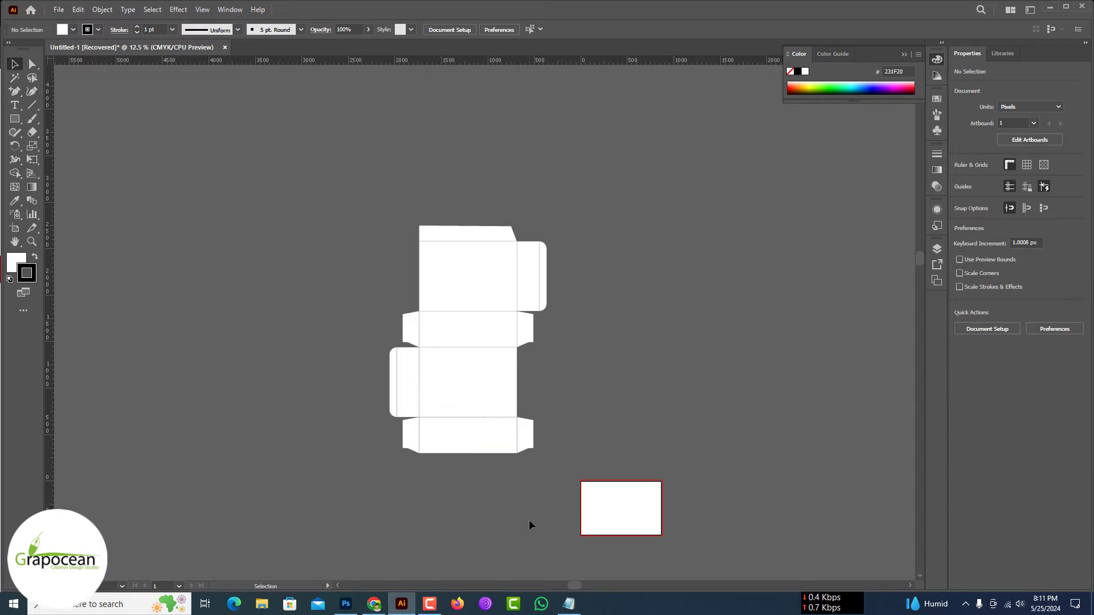
key(ctrl+shift+z)
click(515, 519)
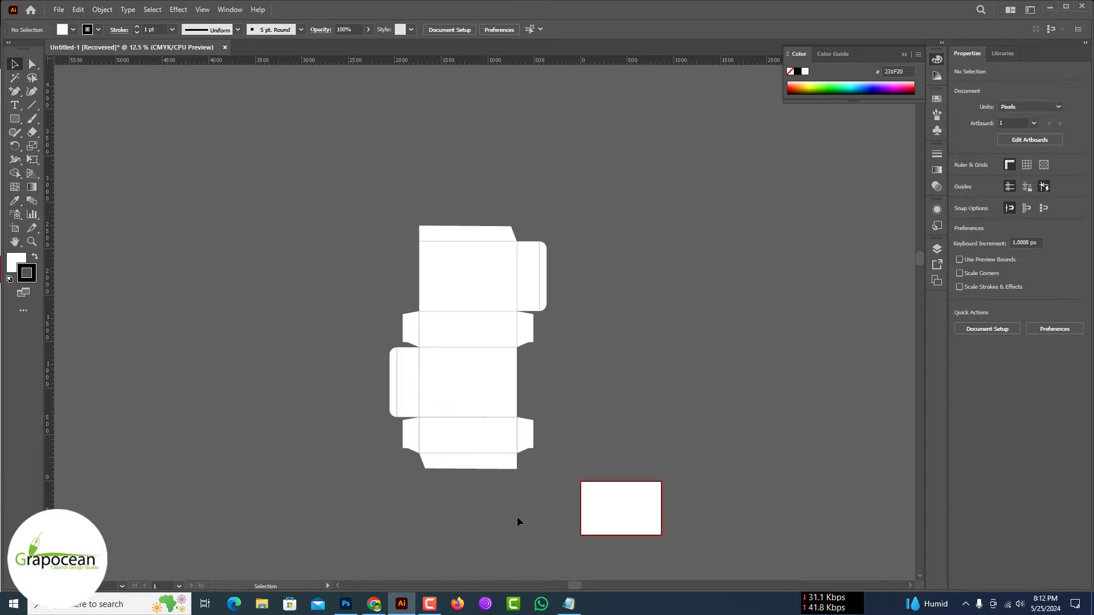
Create a new 1050 × 750 px Photoshop document
click(346, 604)
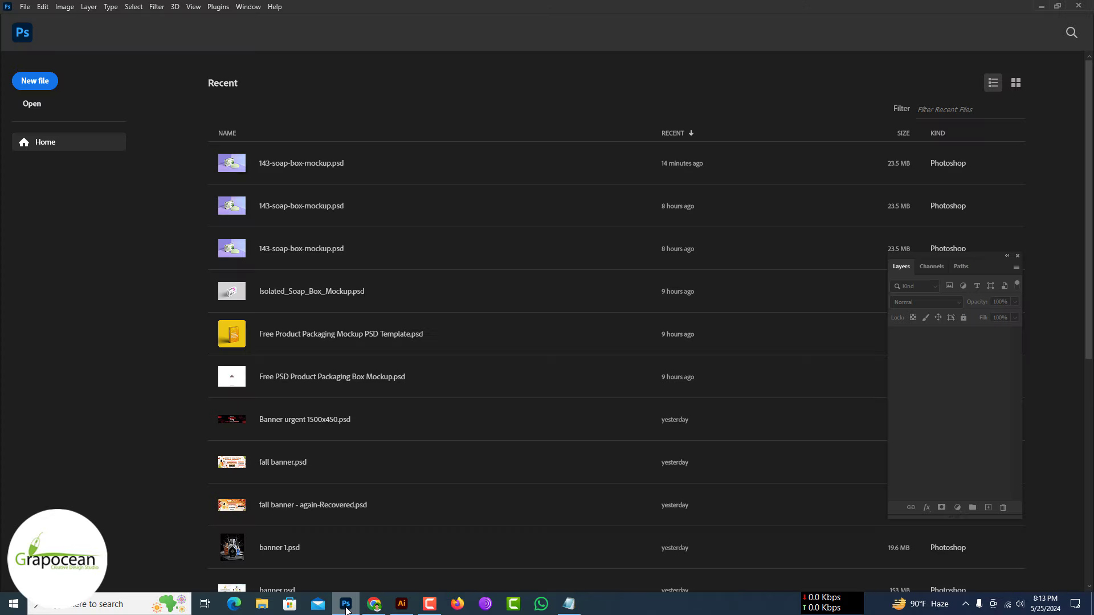
key(ctrl+n)
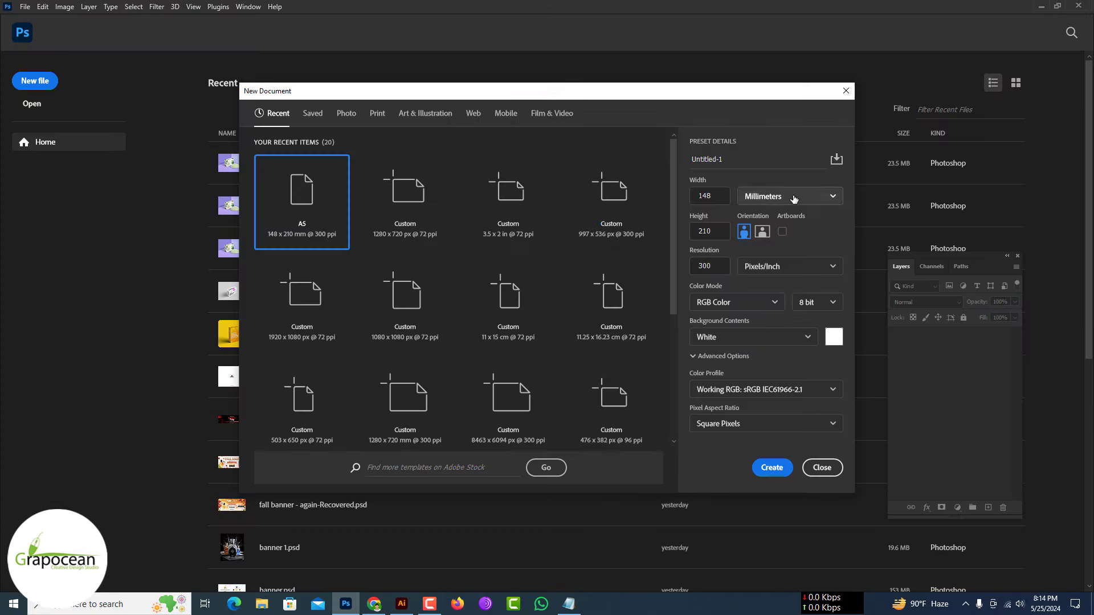
click(833, 474)
key(ctrl+n)
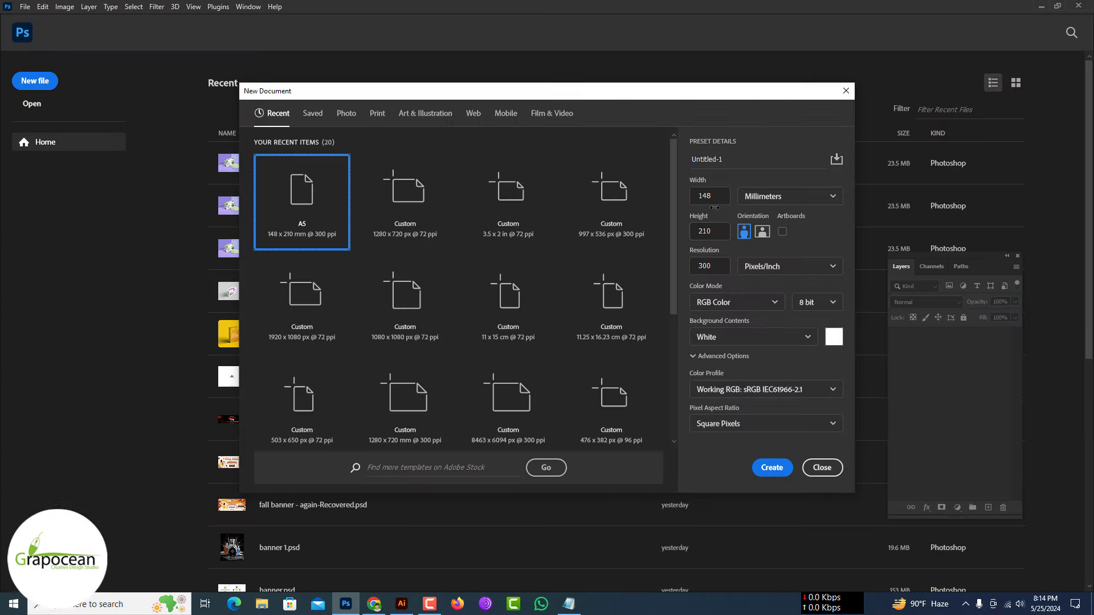
text(10)
key(alt+Tab)
key(alt+Tab)
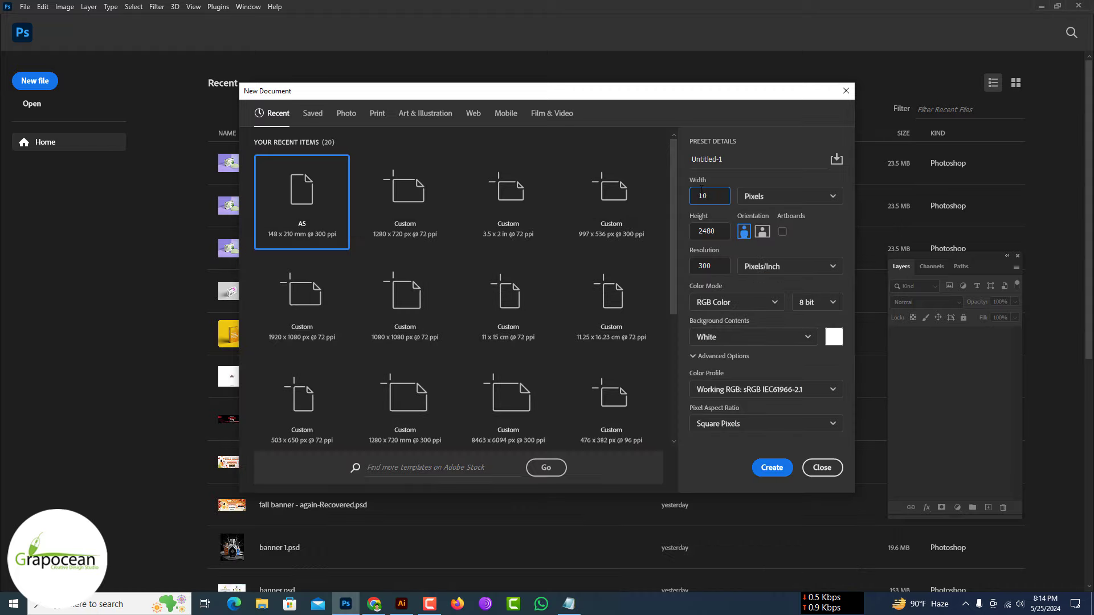
text(1050)
key(Tab)
text(750)
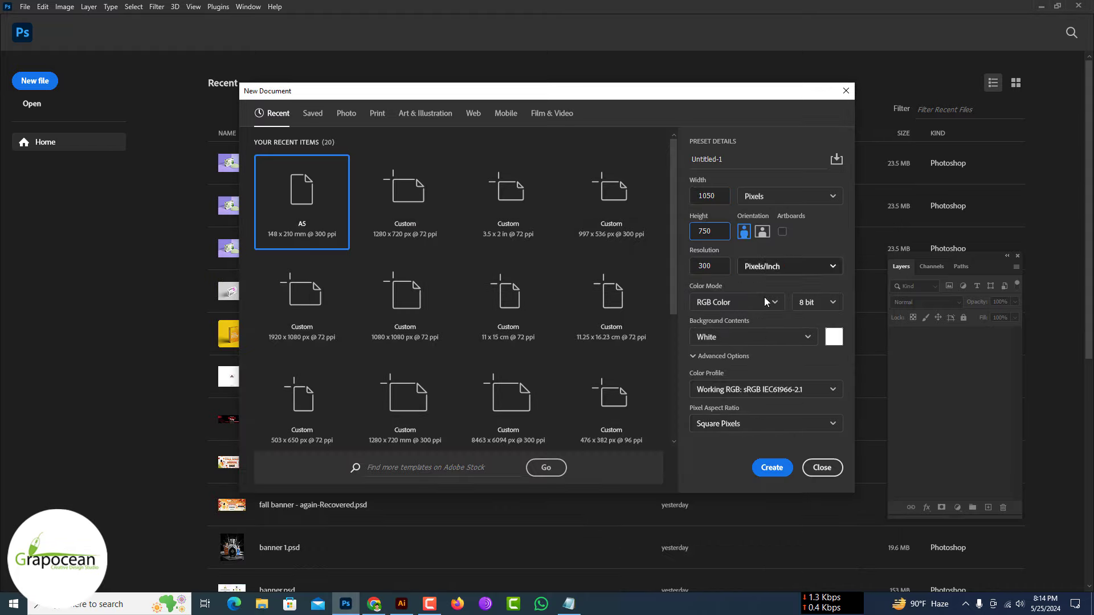
key(Return)
Place guides along the canvas's left, top and bottom edges
drag(371, 314, 371, 314)
drag(521, 56, 520, 211)
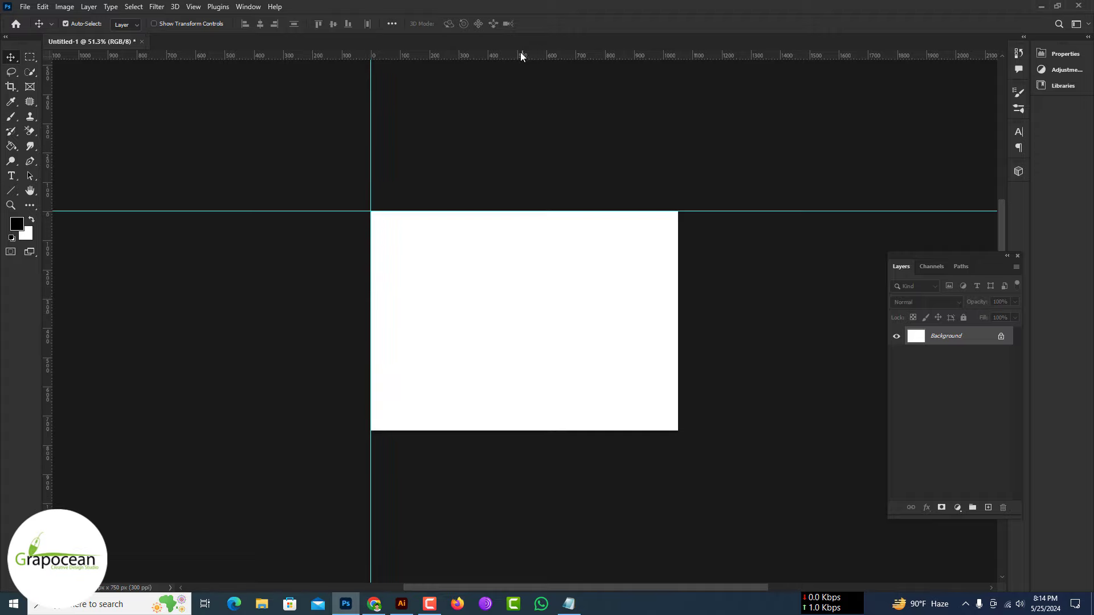
drag(526, 328, 526, 431)
key(ctrl+minus)
key(ctrl+minus)
scroll(486, 327, up, 2)
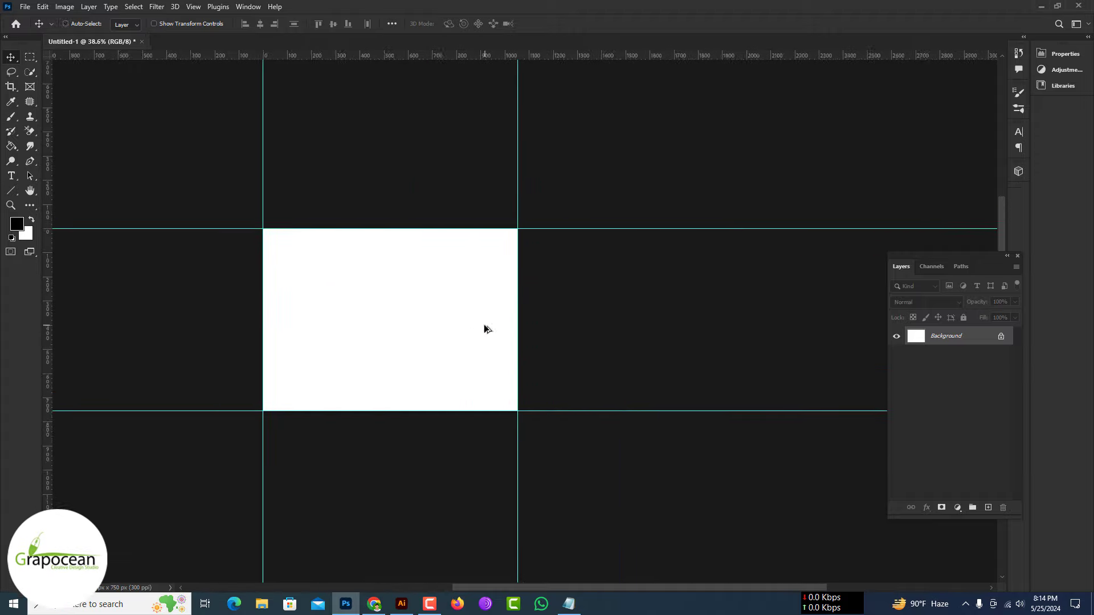
Enlarge the canvas by +390, then widen it to 1440 px with Canvas Size
click(65, 6)
click(74, 101)
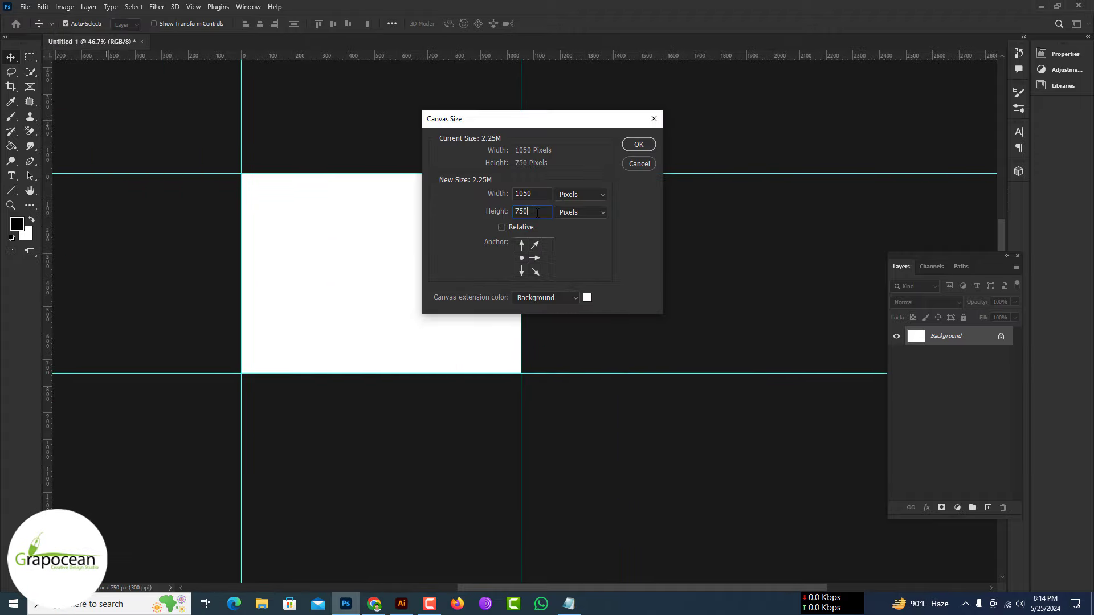
text(+)
text(390)
key(Return)
click(64, 6)
click(74, 100)
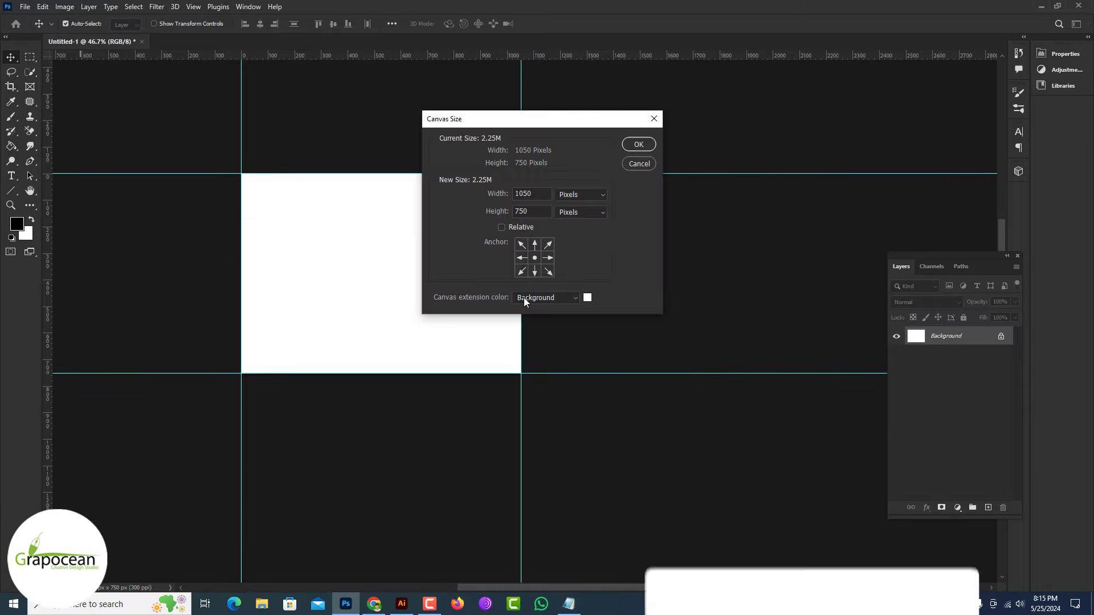
text(1440)
key(Return)
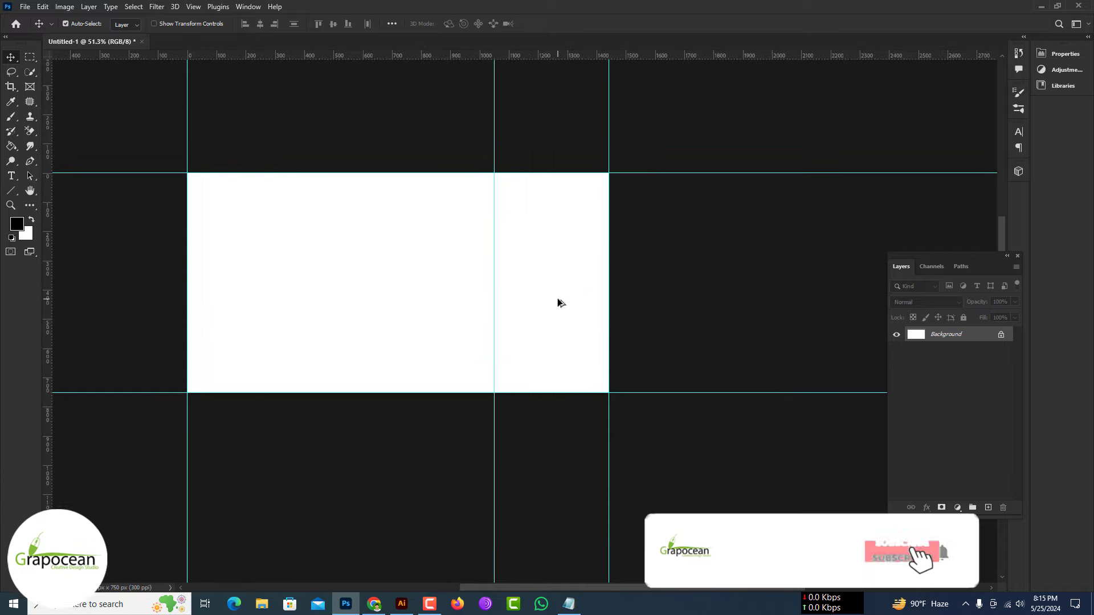
Reapply the canvas widening, then set the canvas width to 2875 px
scroll(558, 303, down, 4)
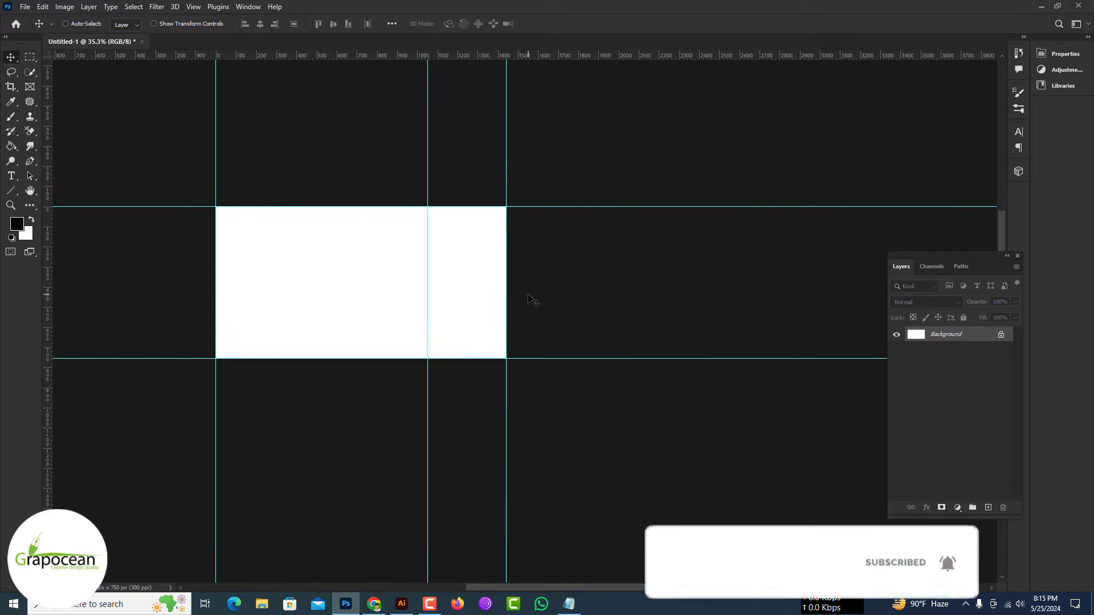
key(ctrl+z)
key(ctrl+z)
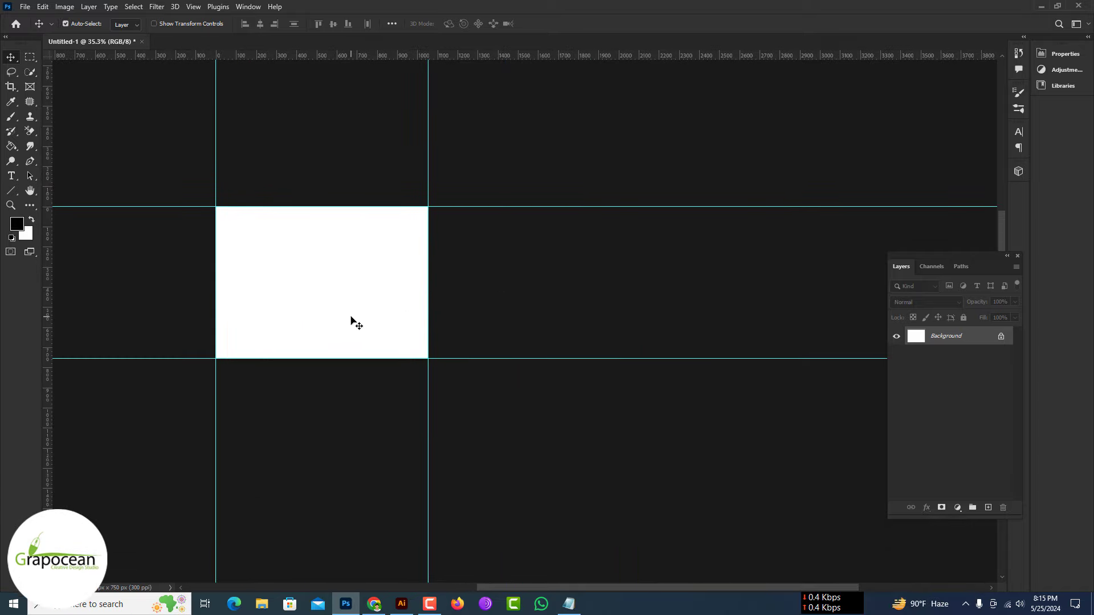
key(ctrl+shift+z)
key(ctrl+shift+z)
key(alt+ctrl+c)
text(1440+10)
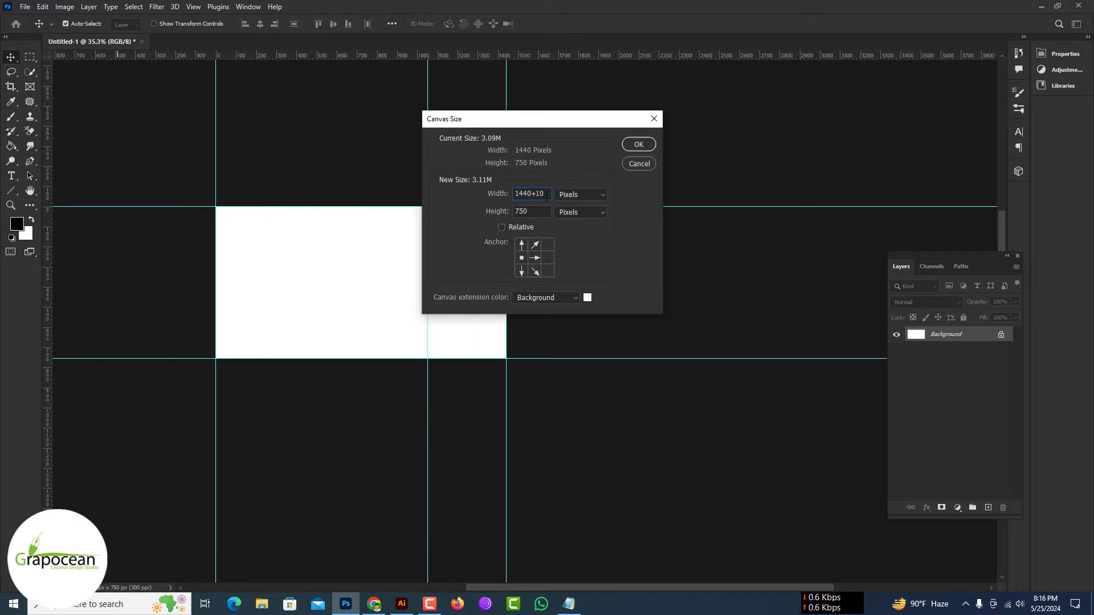
key(Return)
scroll(175, 306, down, 1)
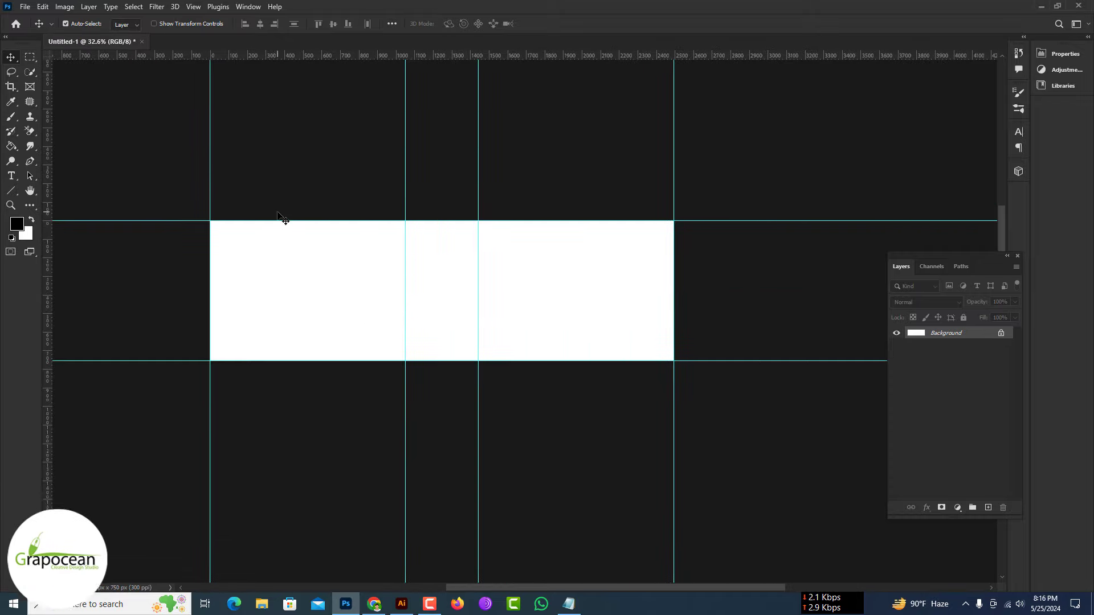
click(60, 8)
click(80, 103)
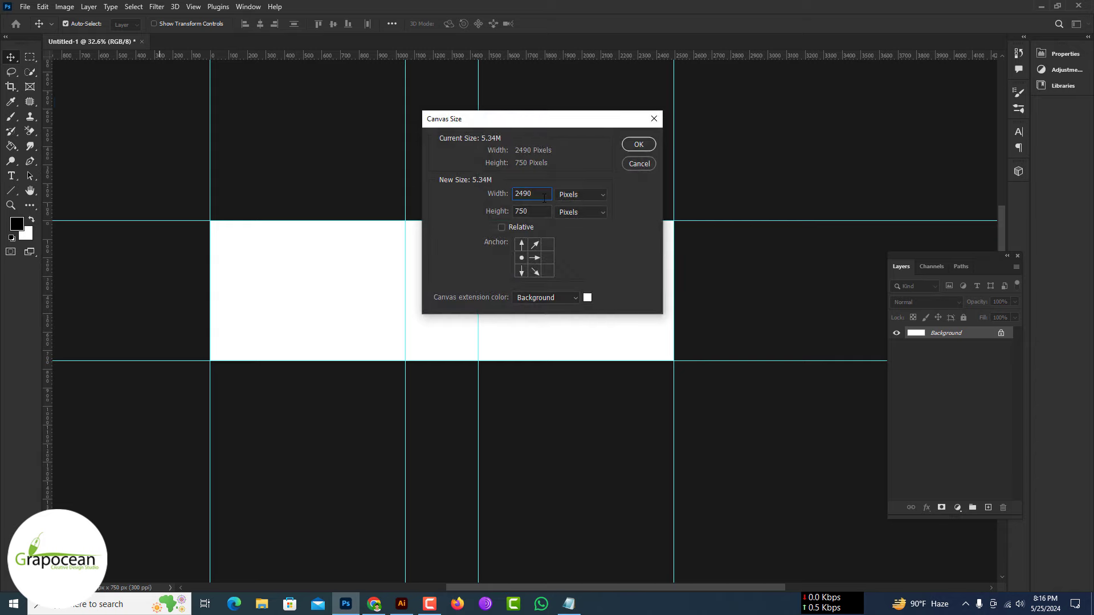
text(2875)
key(Return)
scroll(493, 332, down, 2)
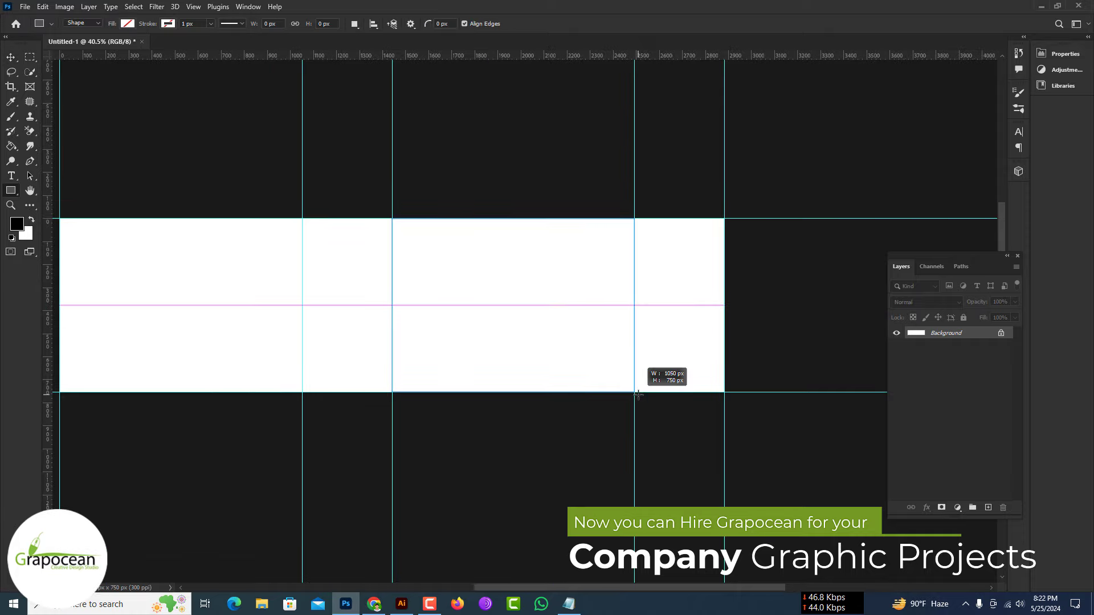
Cancel the rectangle's fill colour change and deselect the Rectangle 1 layer
click(981, 307)
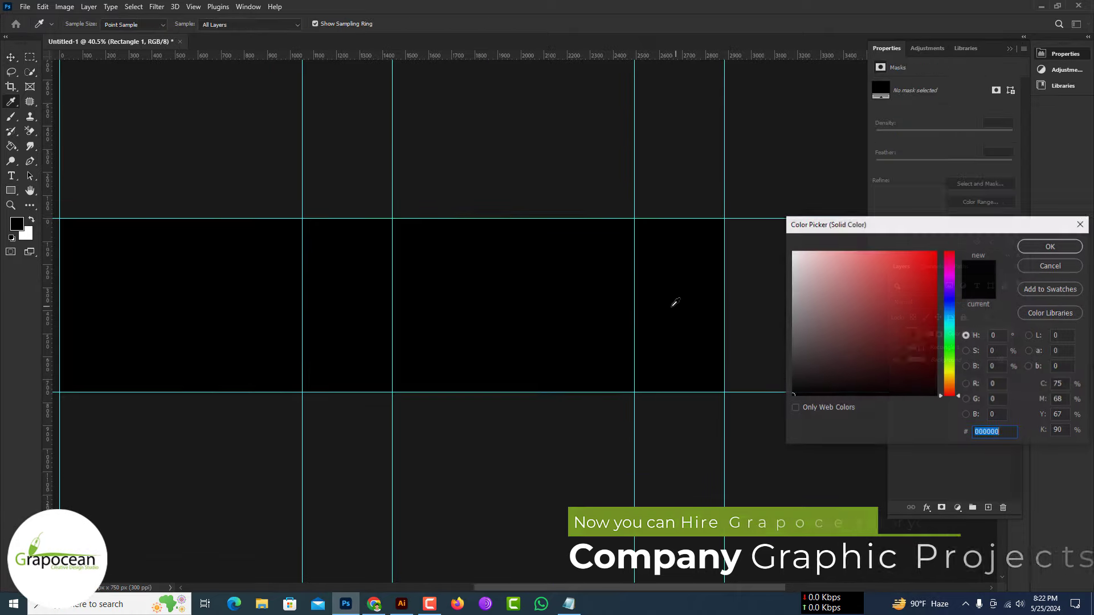
click(1050, 266)
click(8, 58)
ctrl+click(949, 333)
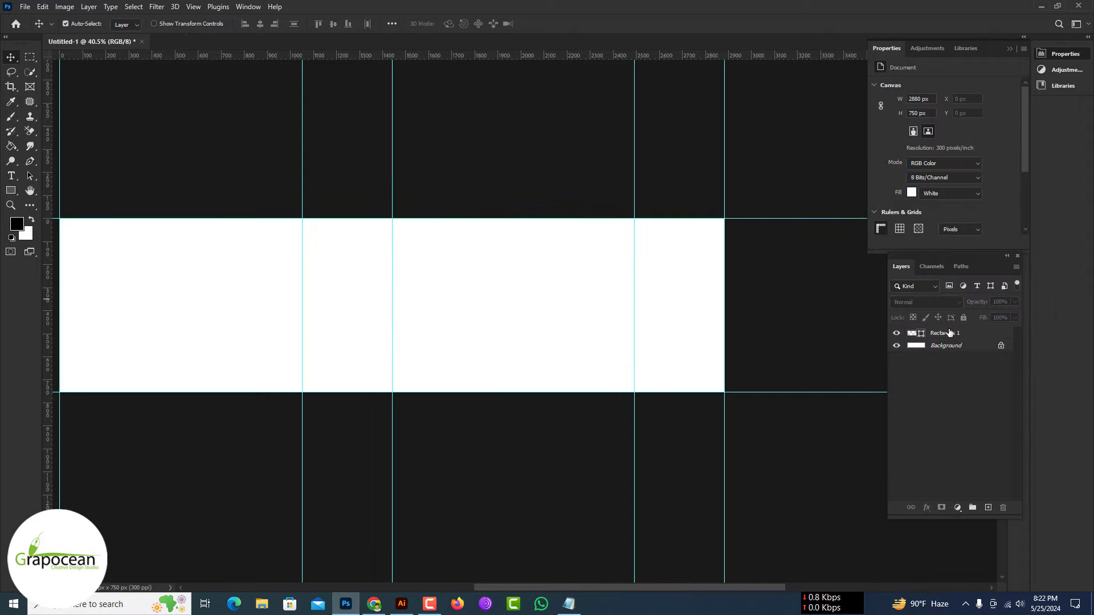
Add a Solid Color fill layer in #53bfe5 covering the canvas
click(957, 507)
click(980, 307)
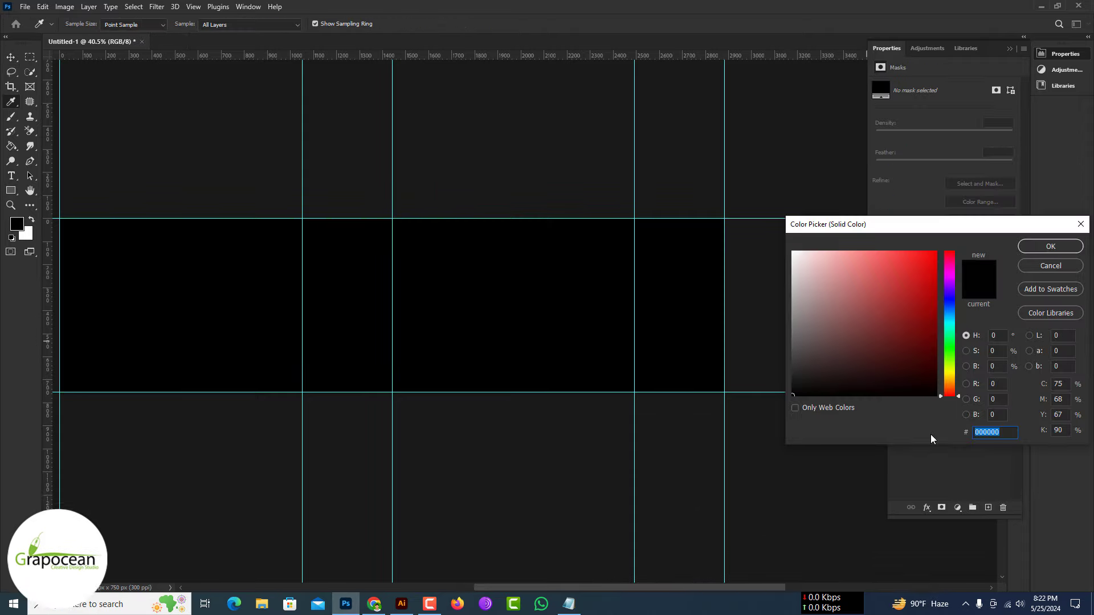
text(53bfe5)
click(1051, 247)
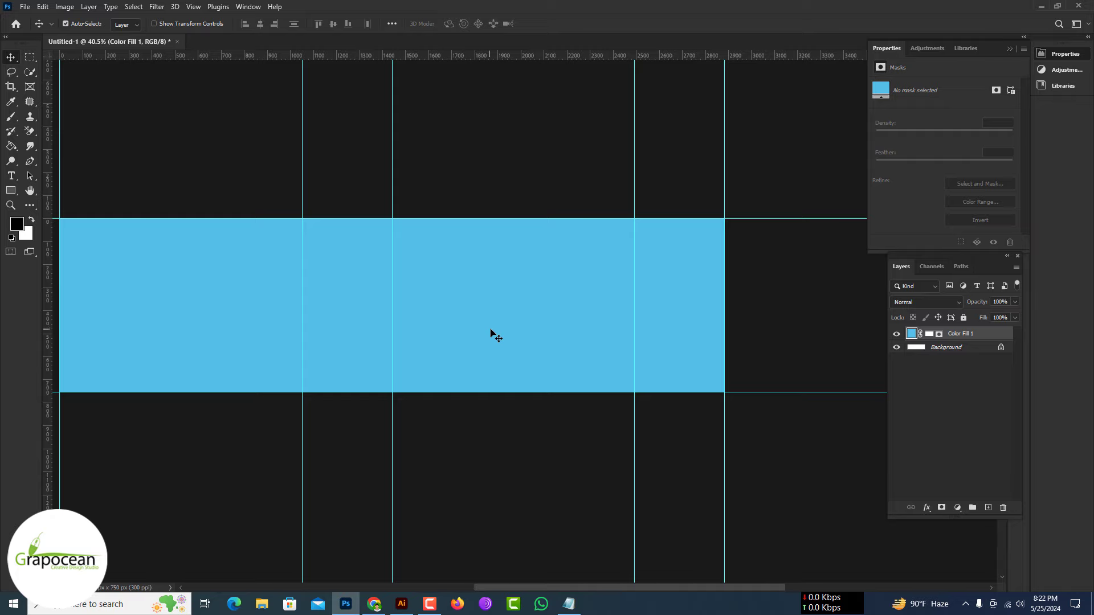
scroll(521, 287, up, 1)
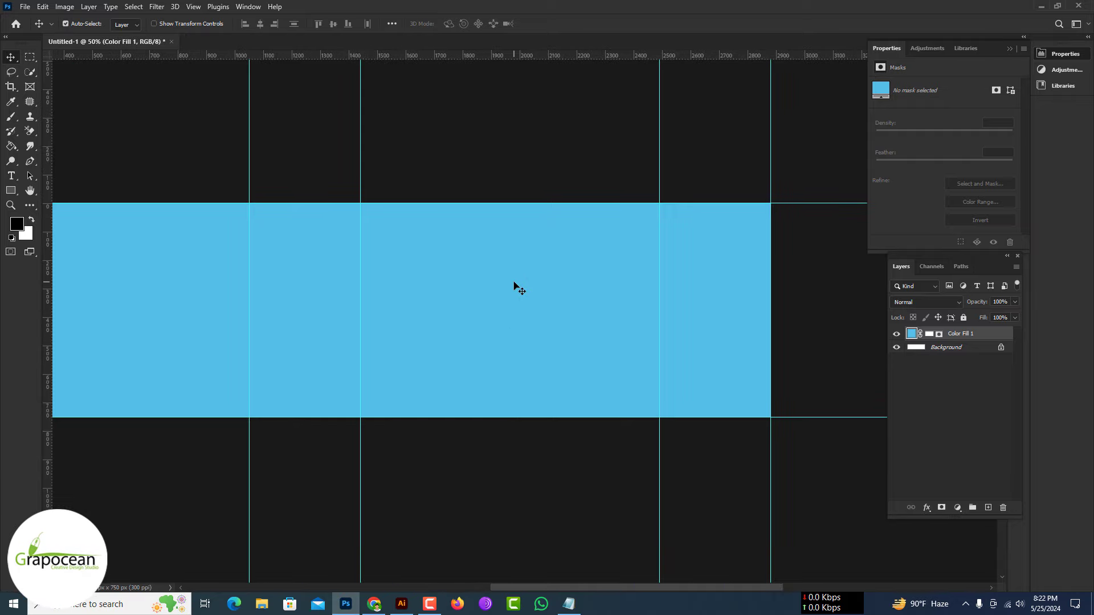
scroll(518, 284, up, 1)
scroll(522, 268, down, 2)
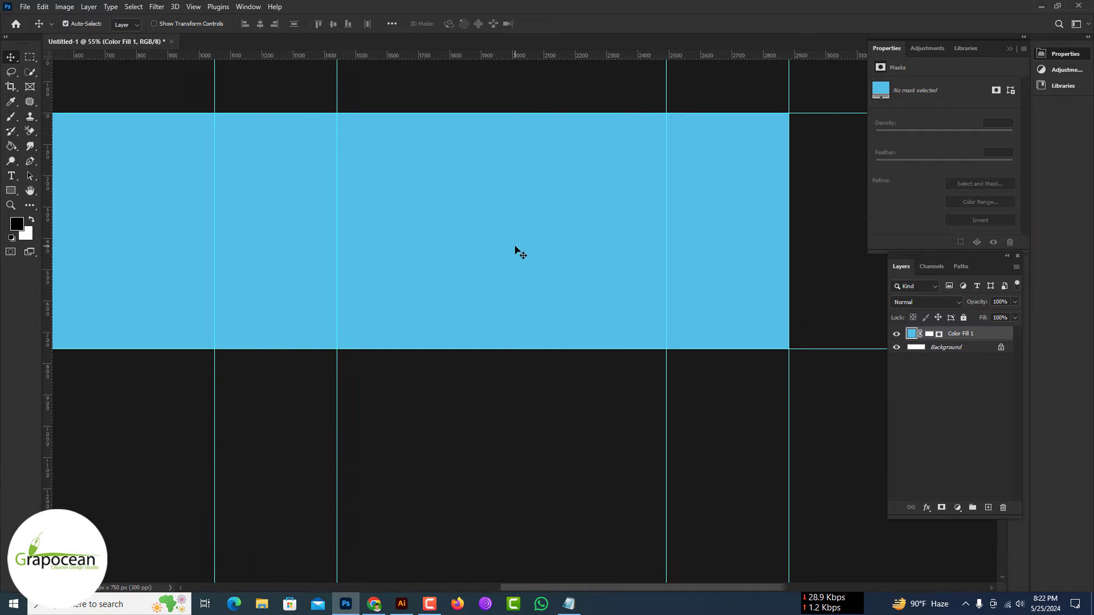
scroll(603, 282, down, 2)
scroll(605, 284, down, 2)
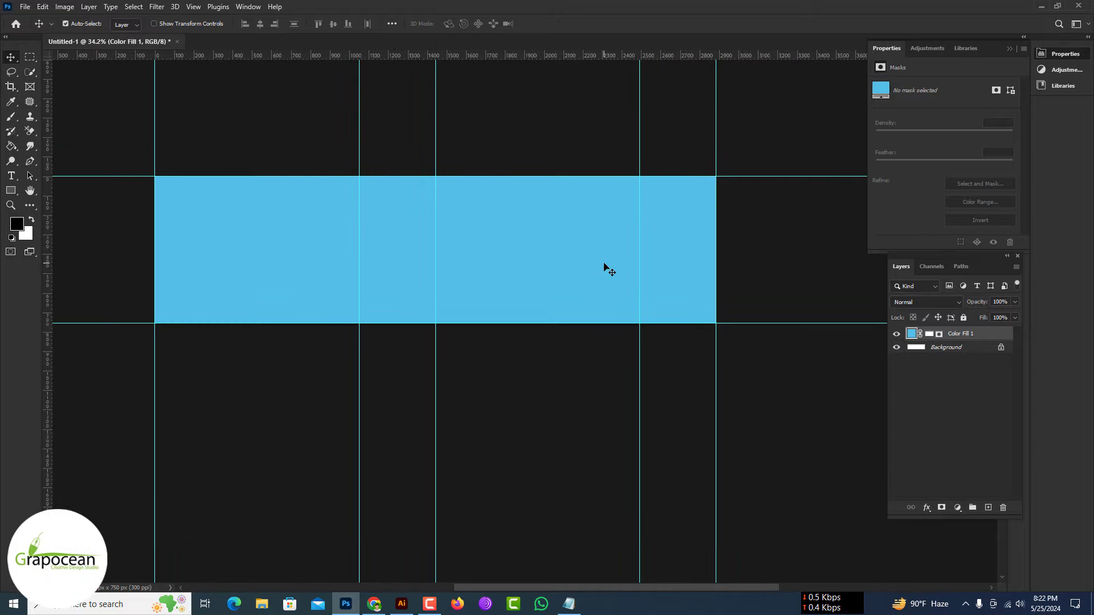
Open 3d-water-ai-generate (3) and 3d-water-ai-generate (2) together from Downloads
click(25, 6)
click(34, 34)
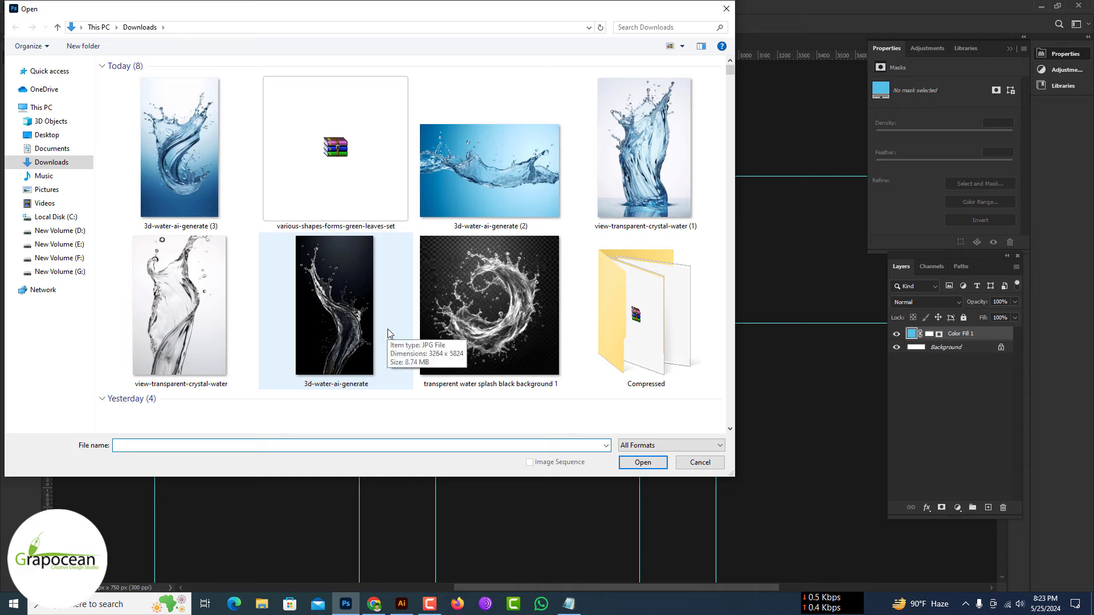
click(182, 165)
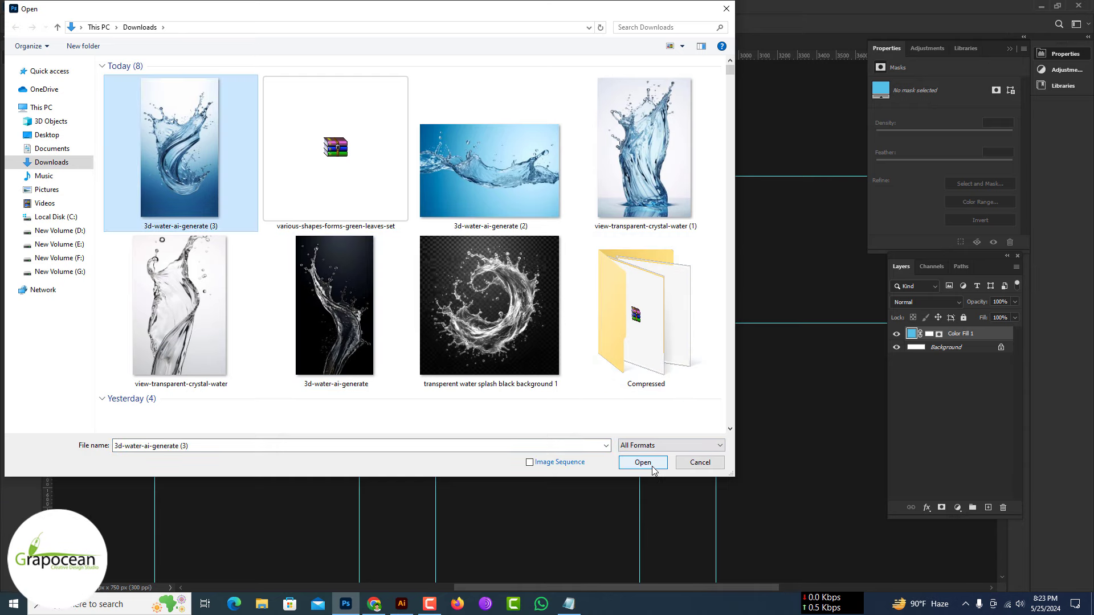
ctrl+click(467, 190)
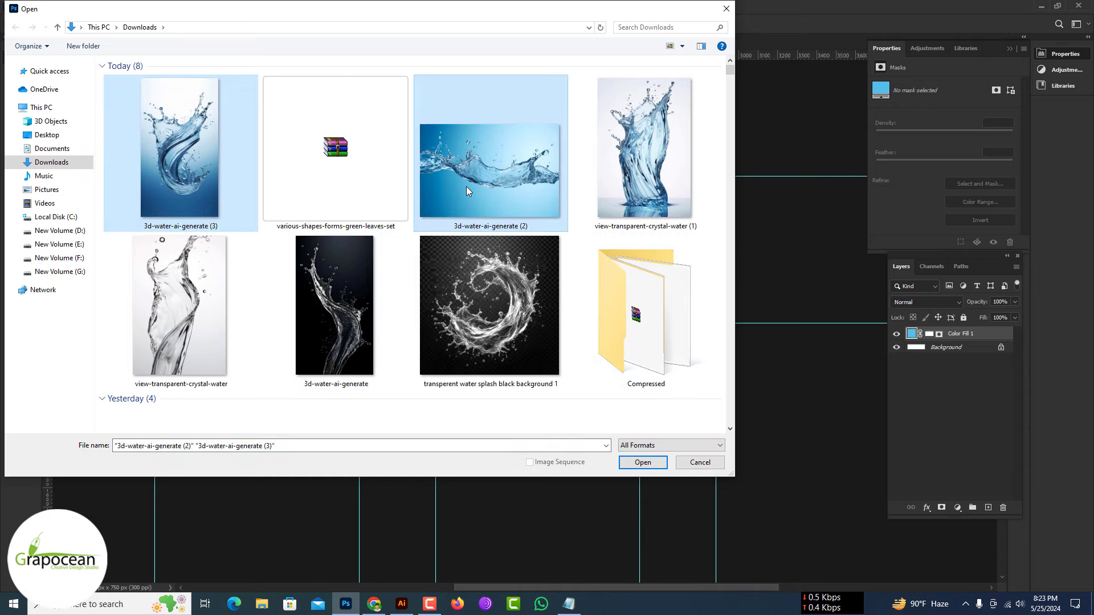
click(643, 464)
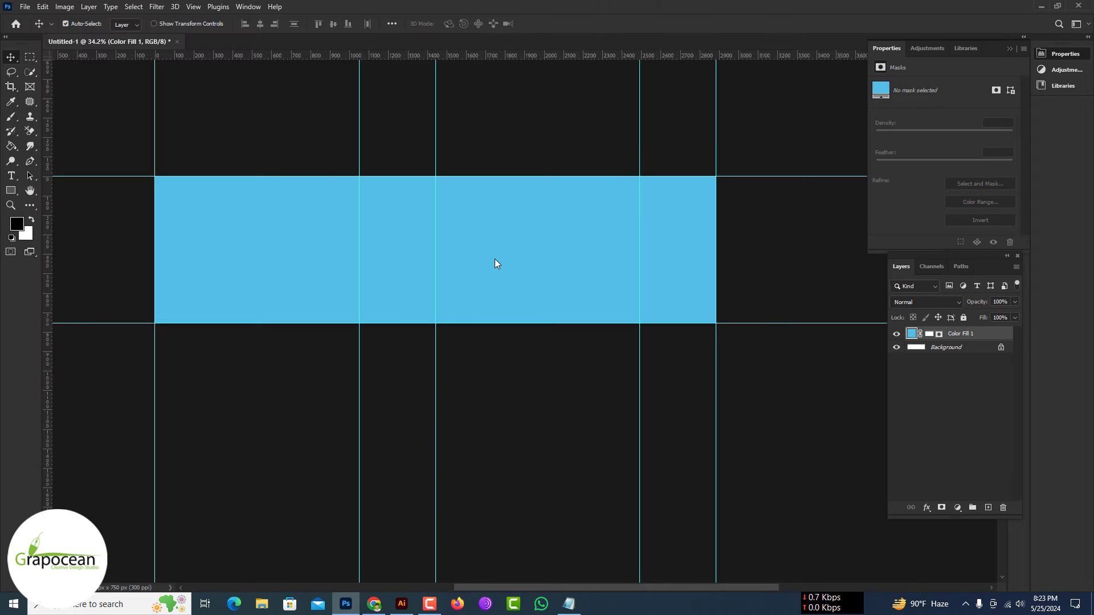
Select all of the splash image, then choose Select > Color Range
key(ctrl+a)
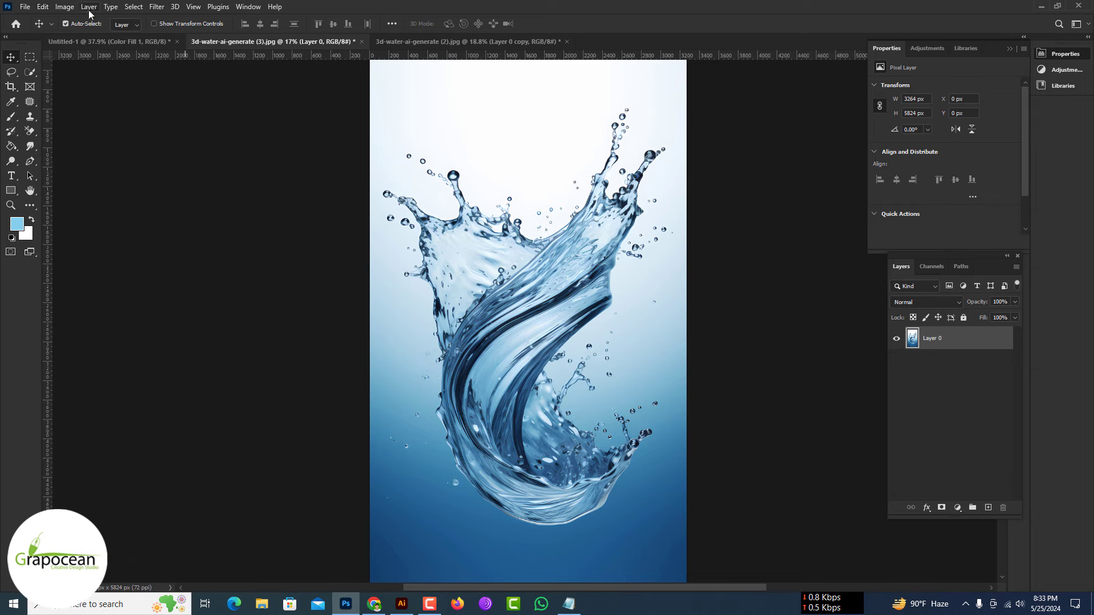
click(133, 7)
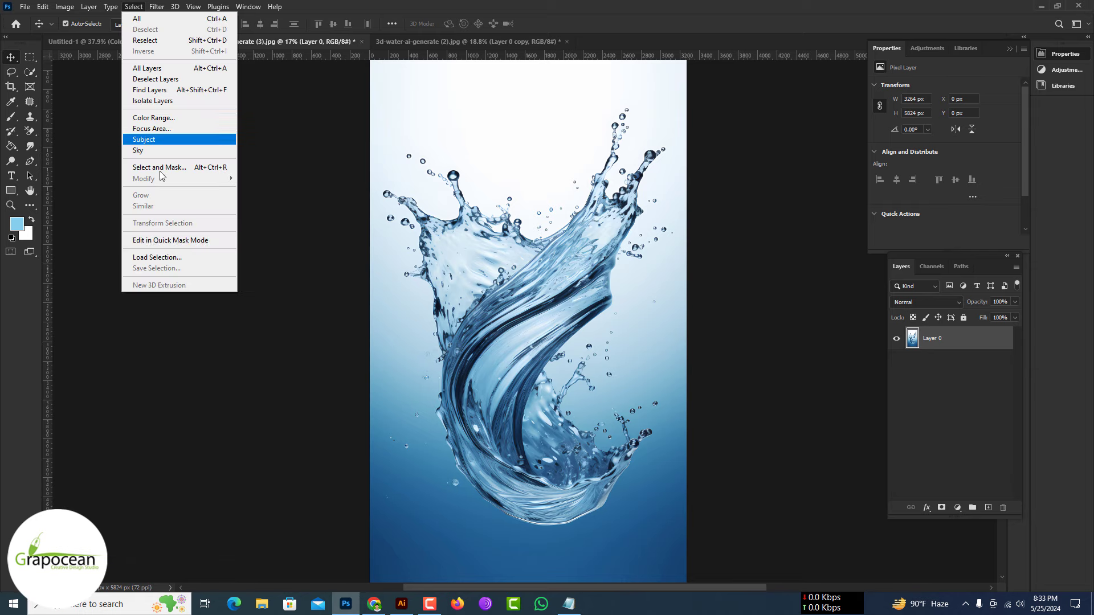
click(176, 124)
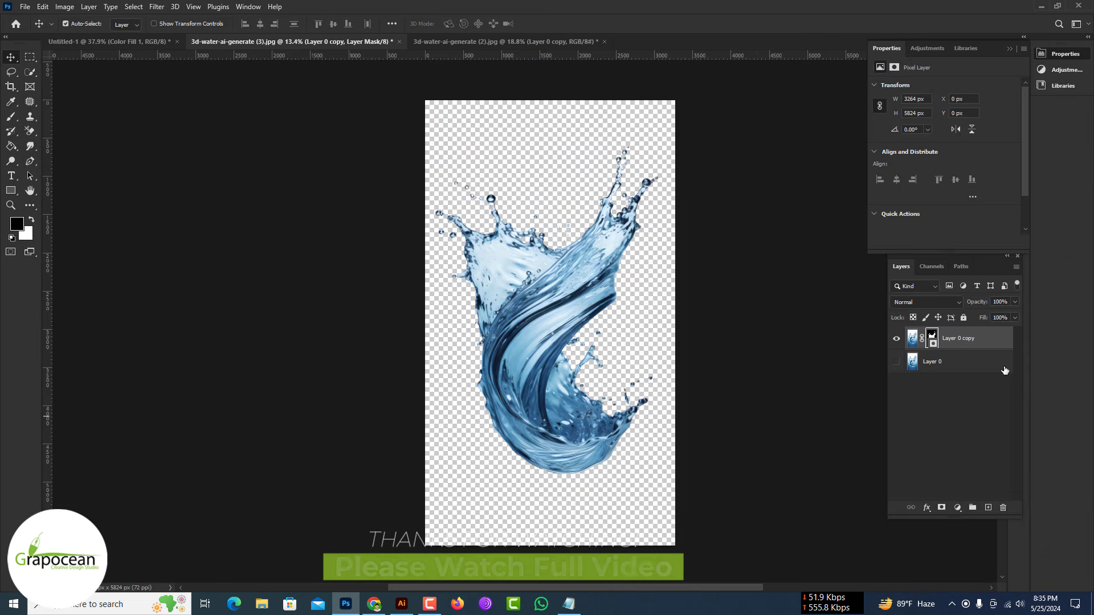
Bring the masked splash into the banner, shrink it to about a quarter and move it onto the blue band
drag(115, 53, 535, 347)
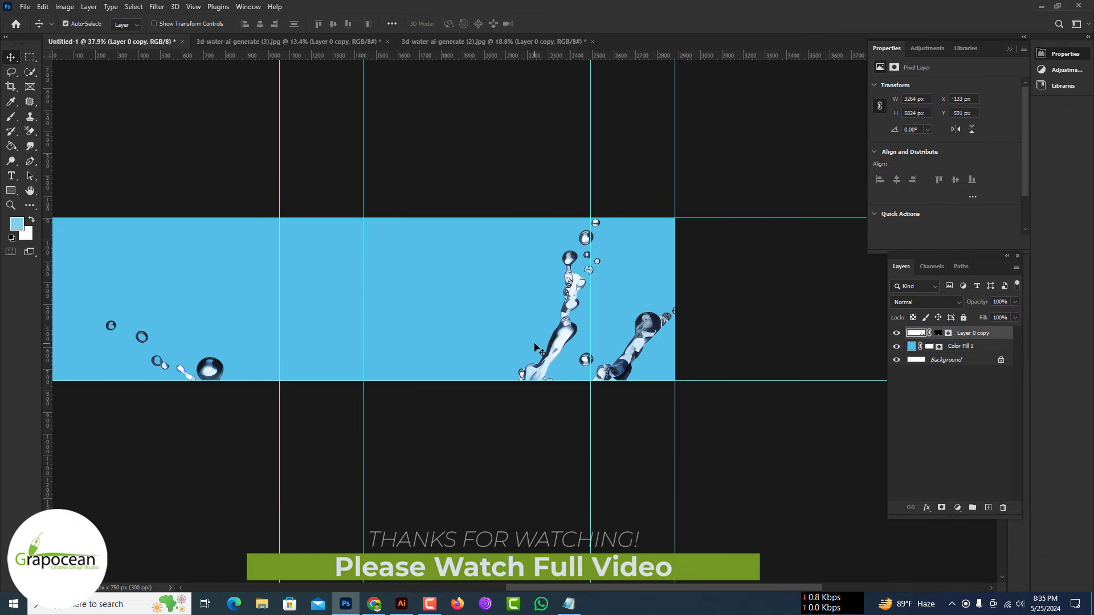
drag(728, 90, 586, 354)
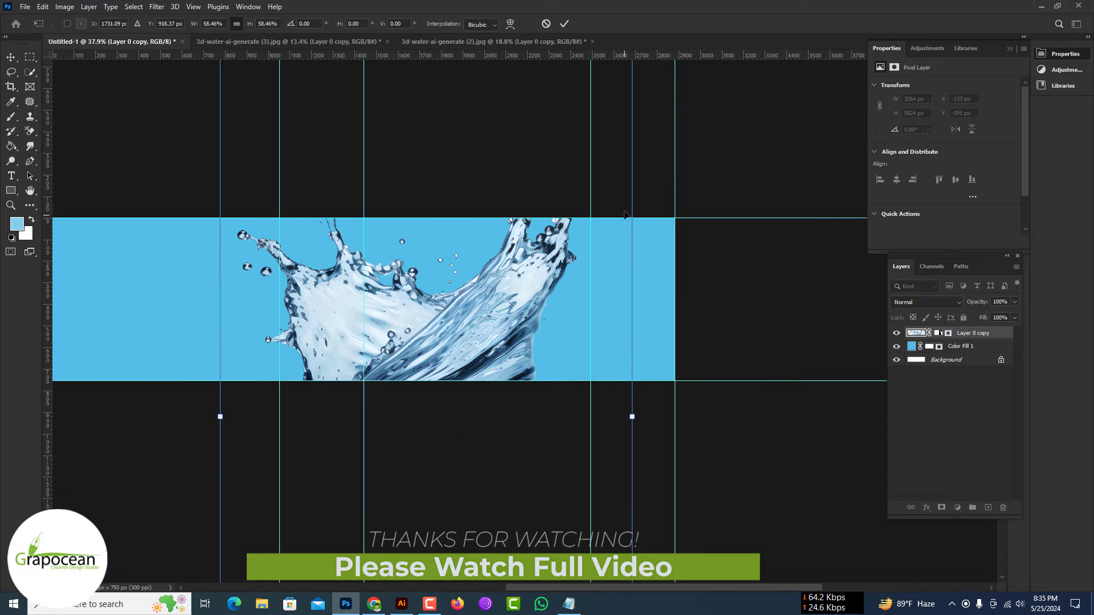
scroll(490, 285, down, 3)
mouse_move(492, 253)
mouse_down()
mouse_move(499, 389)
mouse_move(498, 336)
mouse_move(530, 366)
mouse_up()
scroll(498, 336, up, 3)
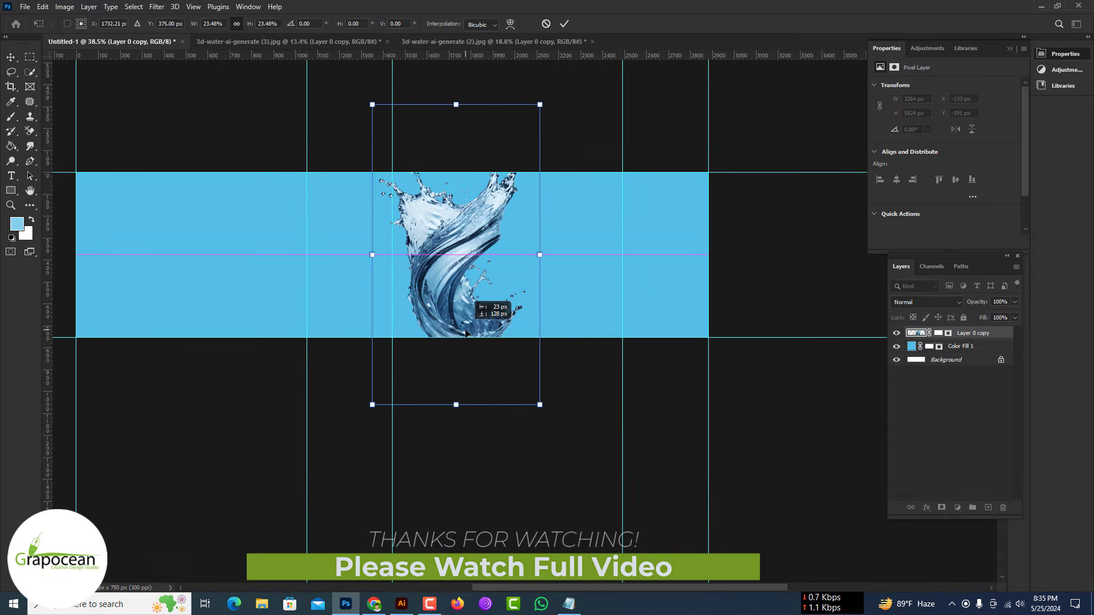
Rotate the splash onto its side, slide it right of centre and commit the transform
drag(565, 443, 610, 151)
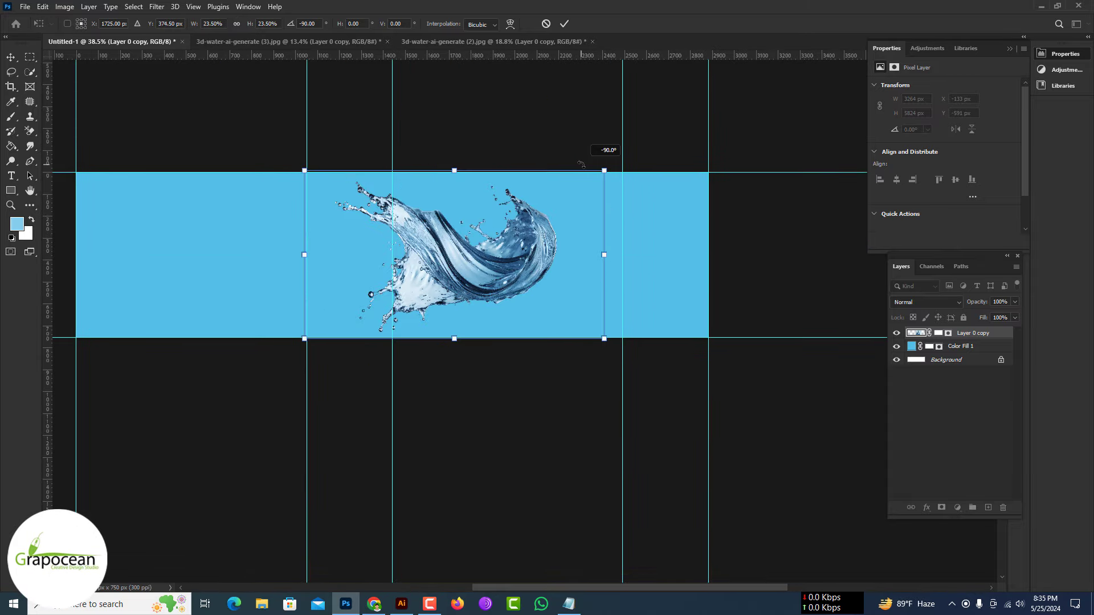
mouse_move(512, 285)
mouse_down()
mouse_move(581, 261)
mouse_move(575, 290)
mouse_move(576, 254)
mouse_move(588, 254)
mouse_up()
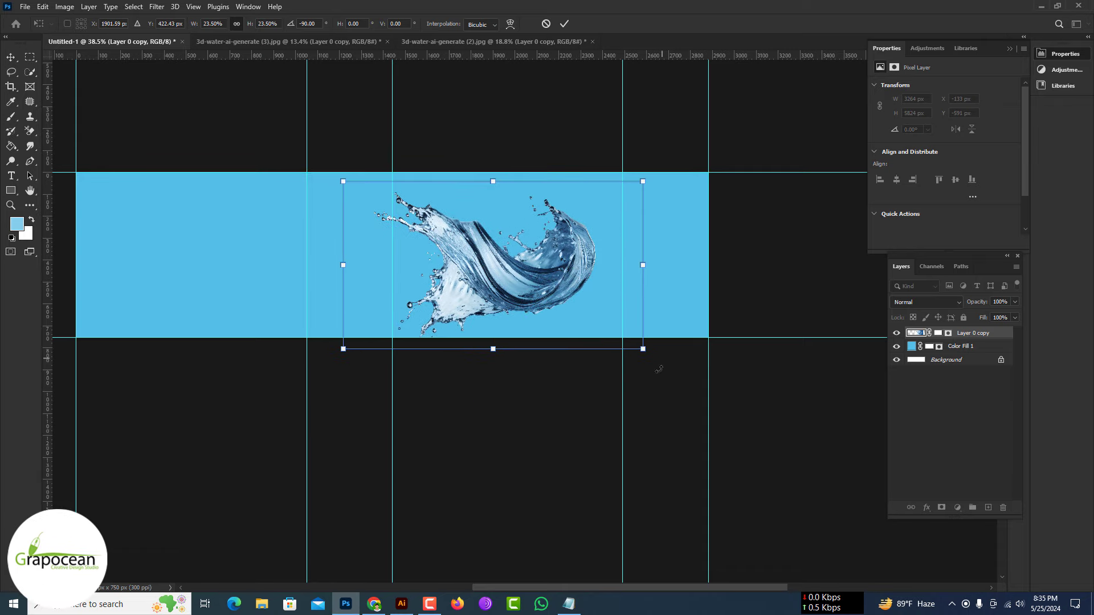
mouse_move(654, 366)
mouse_down()
mouse_move(420, 390)
mouse_move(653, 308)
mouse_move(386, 201)
mouse_up()
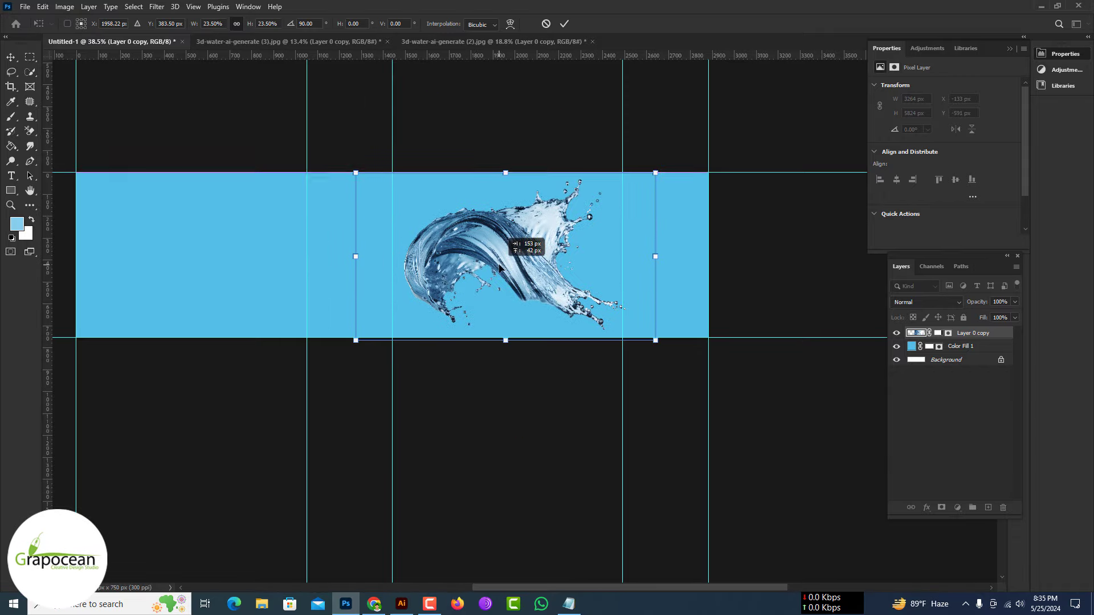
drag(385, 200, 393, 205)
key(Return)
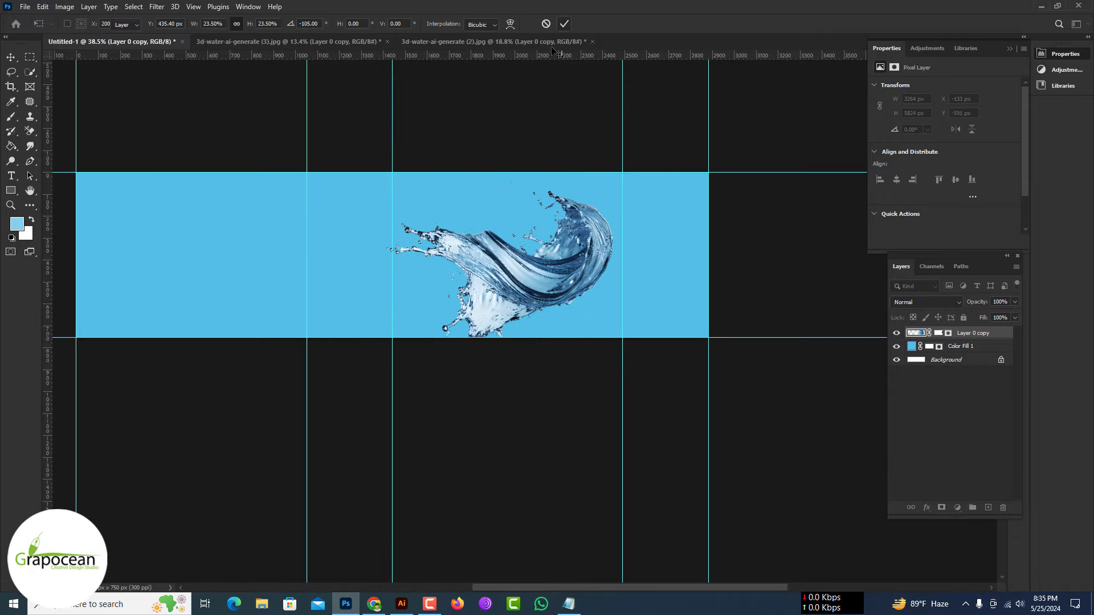
alt+scroll(544, 273, up, 5)
scroll(543, 273, down, 2)
alt+scroll(544, 273, down, 1)
Lasso the lower part of the splash and paint it out in black on the layer mask
key(l)
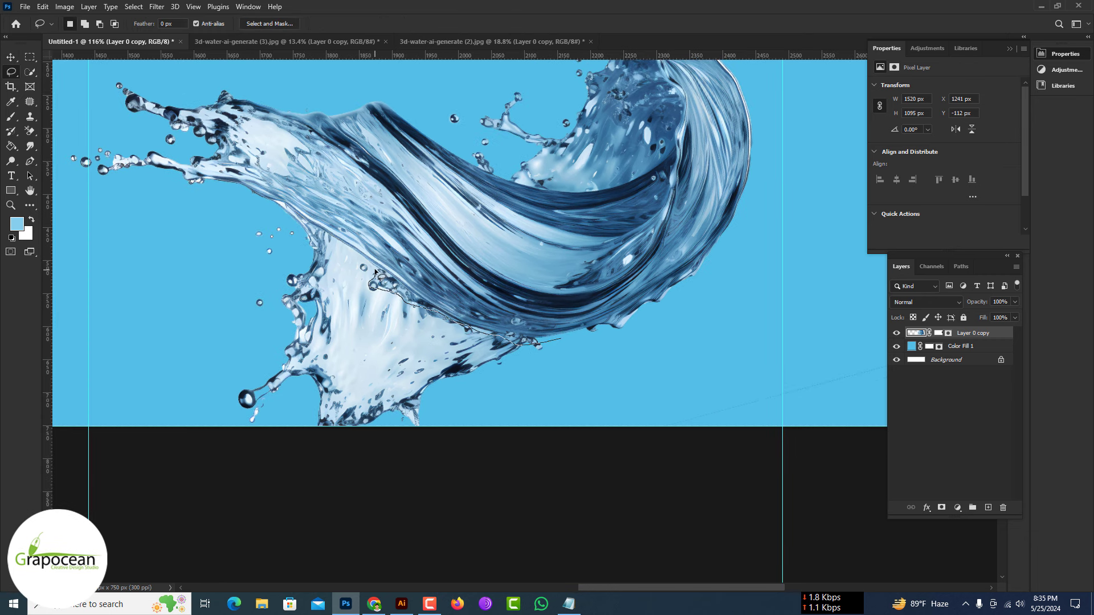
drag(375, 272, 150, 386)
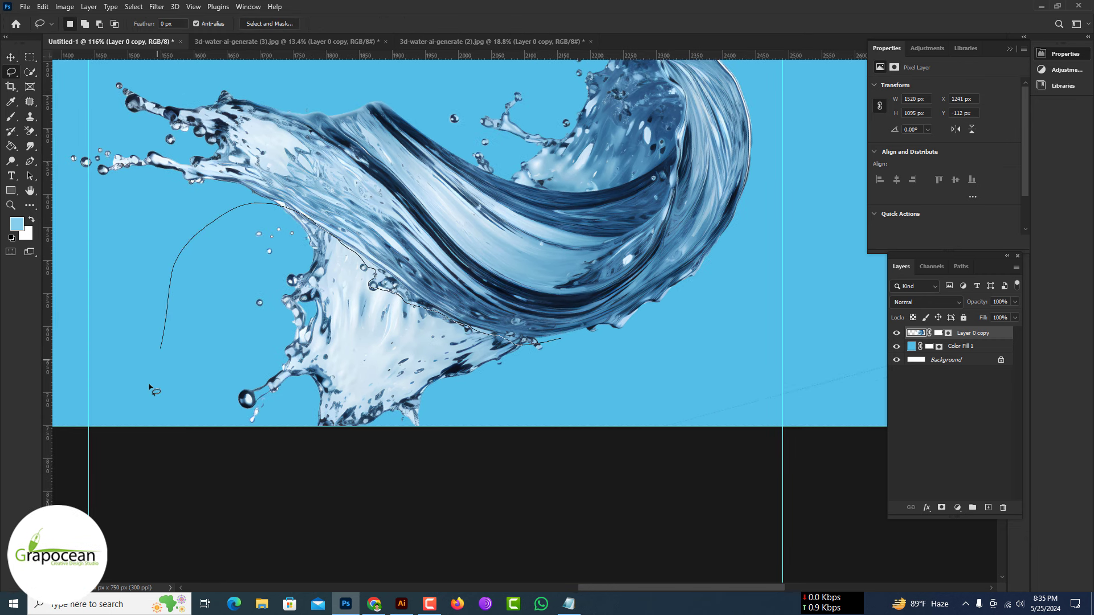
click(938, 333)
key(b)
key(d)
key(x)
drag(390, 393, 578, 507)
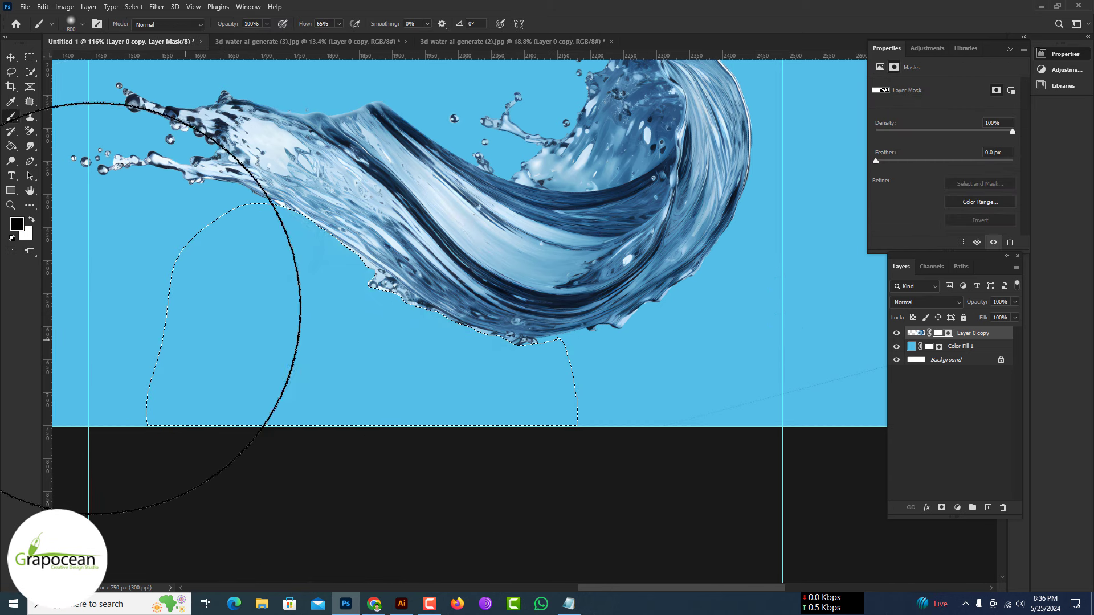
key(ctrl+d)
alt+scroll(592, 325, down, 3)
Lasso the spray inside the splash's curl and paint it out on the mask
click(10, 73)
scroll(649, 228, up, 3)
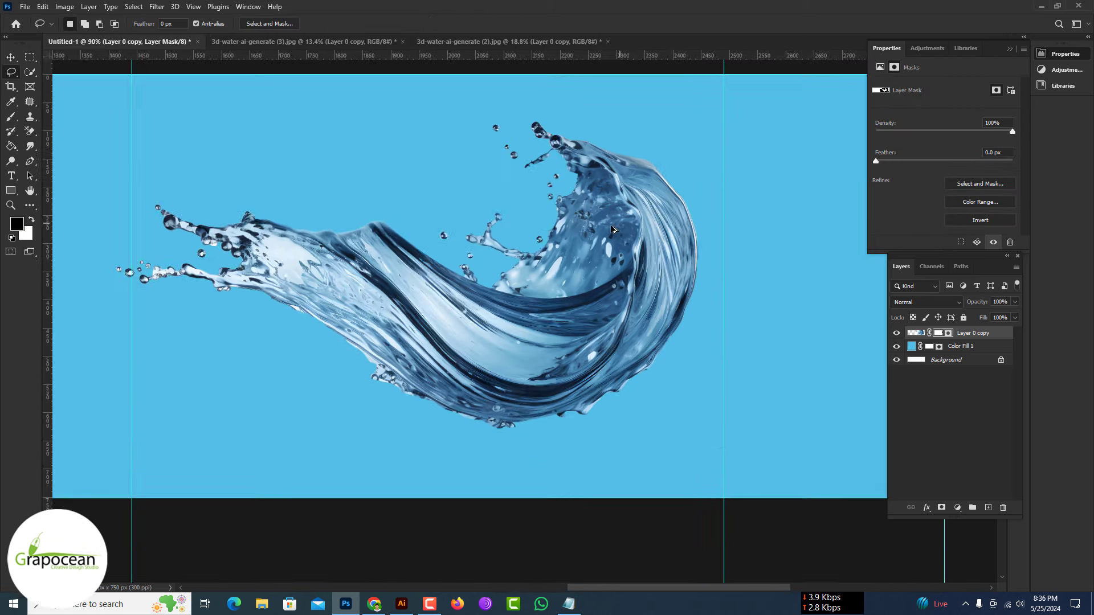
click(471, 308)
scroll(470, 308, up, 5)
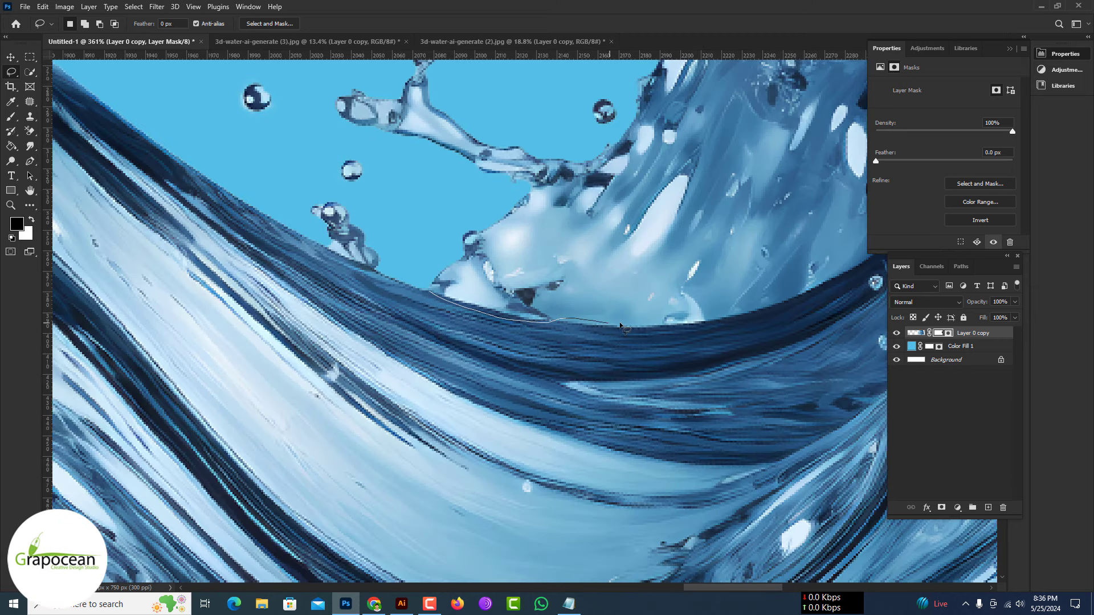
drag(620, 324, 624, 326)
alt+scroll(630, 272, down, 5)
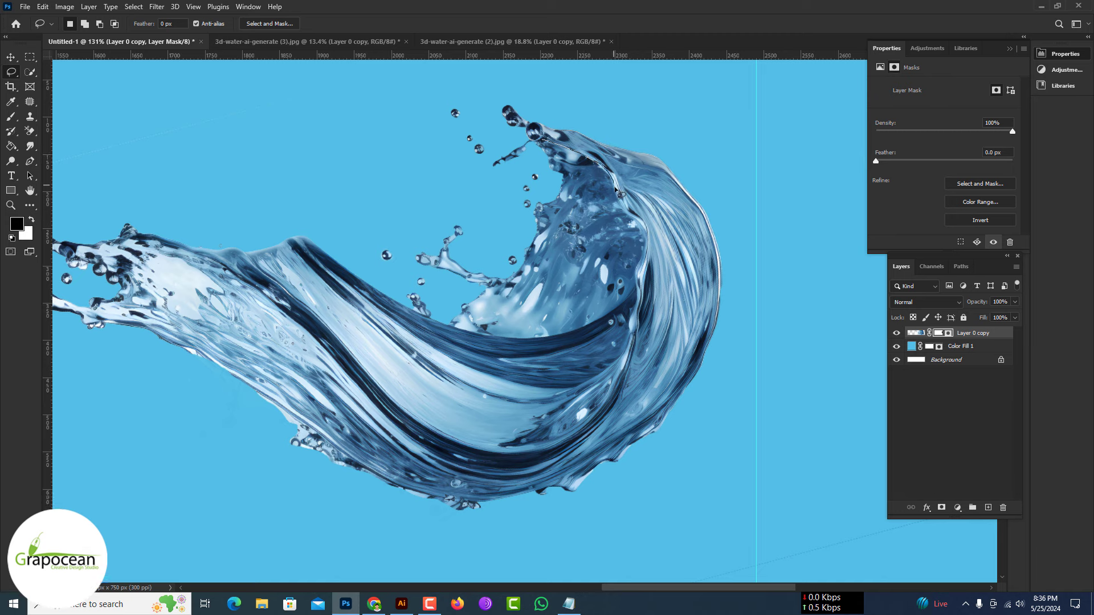
drag(630, 295, 581, 337)
click(10, 116)
mouse_move(598, 182)
mouse_down()
mouse_move(549, 273)
mouse_move(461, 285)
mouse_up()
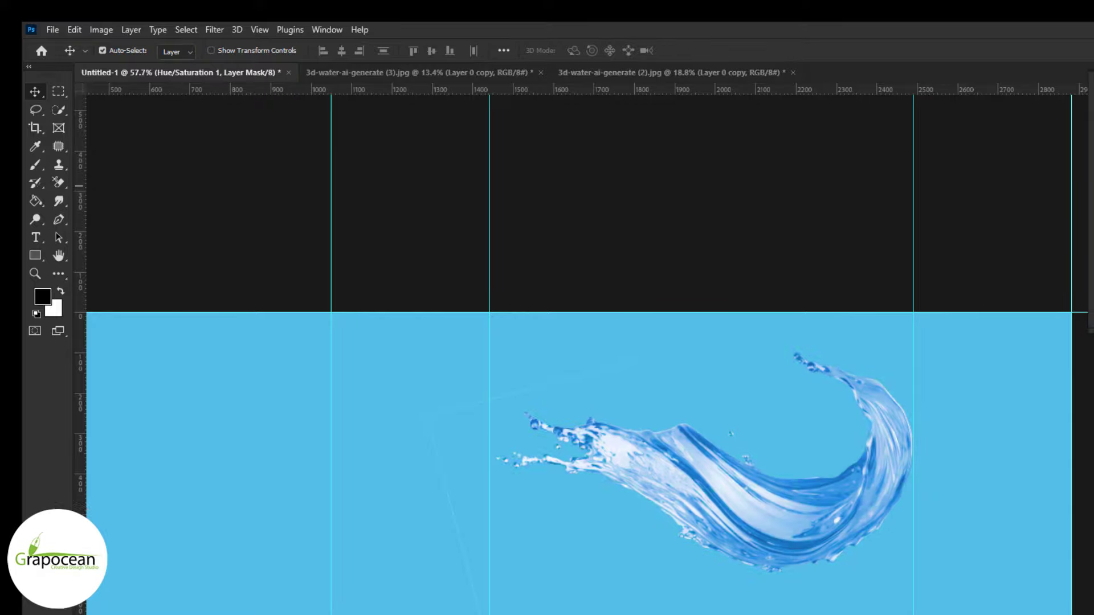
Commit the splash transform and start Puppet Warp on the splash from the Edit menu
click(717, 450)
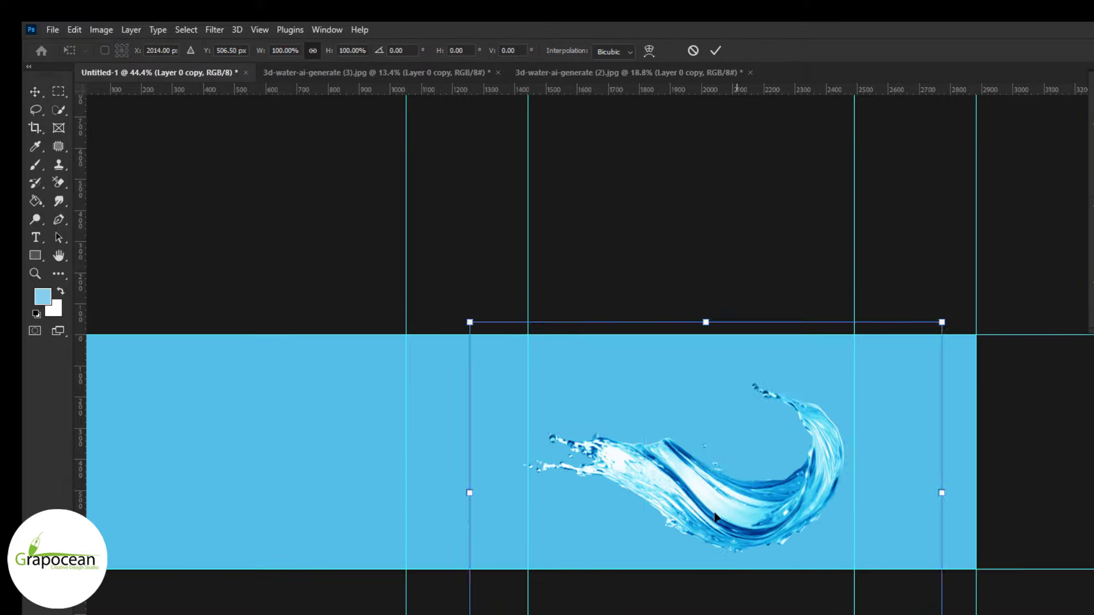
key(Return)
click(74, 30)
click(147, 323)
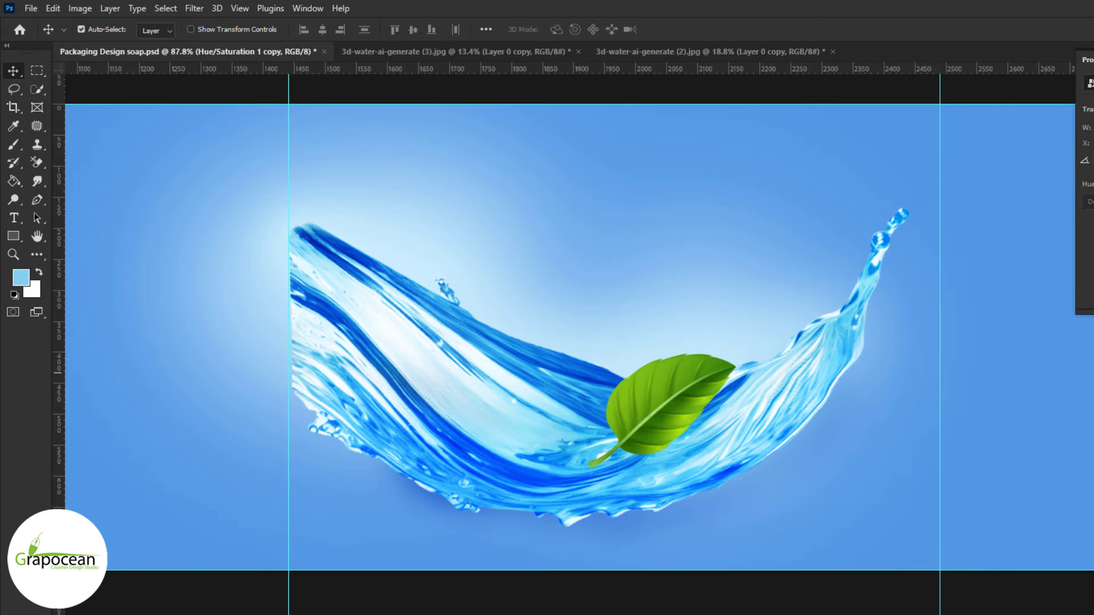
Reposition the splash artwork on the panel and stretch it wider toward the right
scroll(478, 429, up, 1)
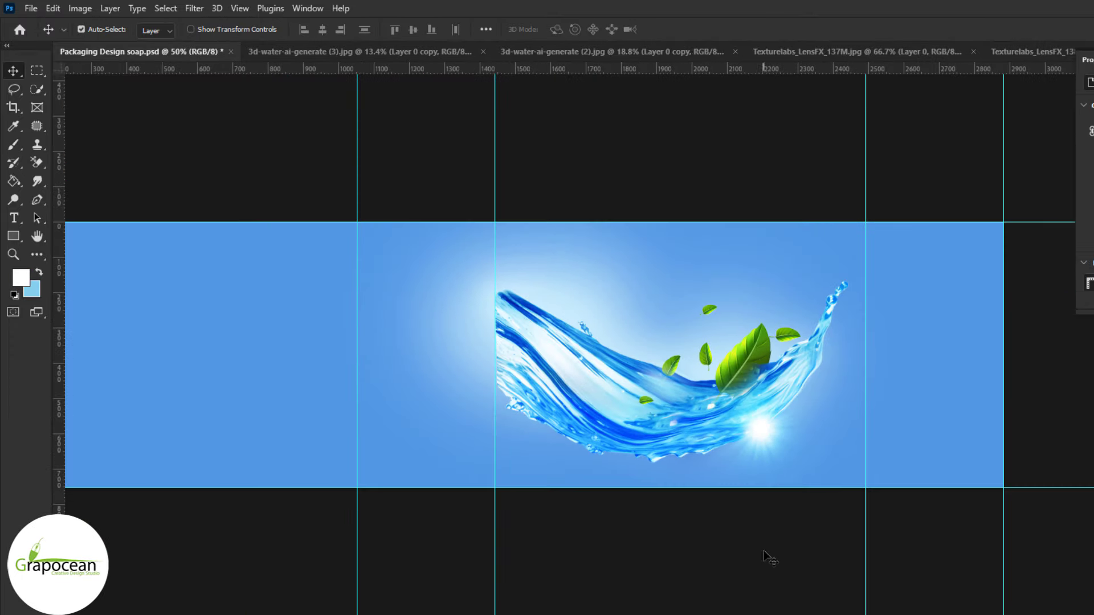
mouse_move(766, 557)
mouse_down()
mouse_move(757, 403)
mouse_move(896, 354)
mouse_up()
key(ctrl+t)
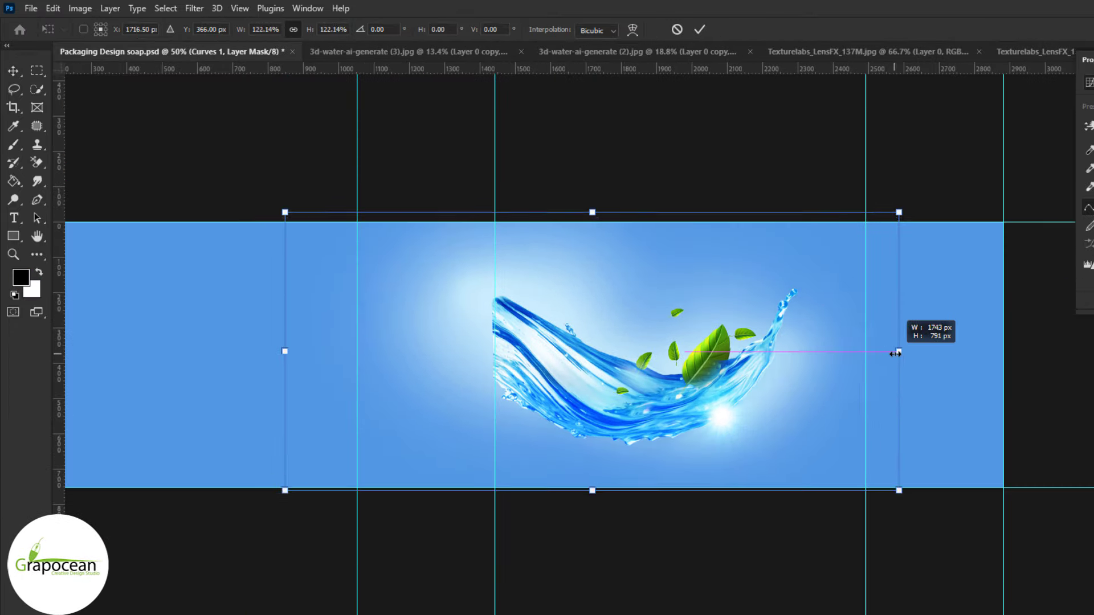
key(Return)
drag(561, 383, 566, 383)
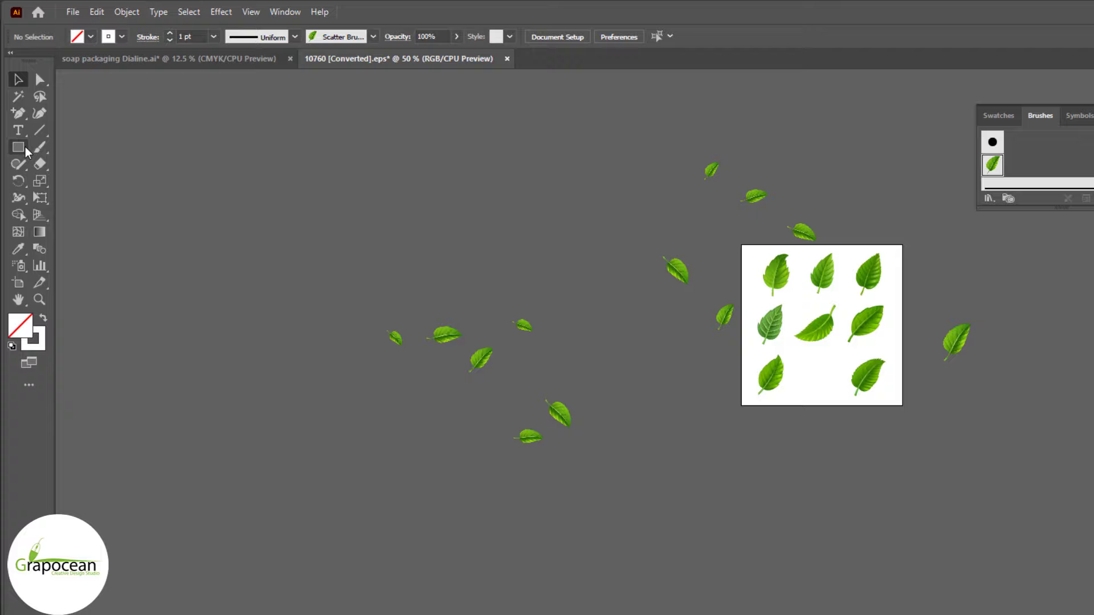
Draw an ellipse in Illustrator with no stroke and a black fill from a swatch library
click(18, 147)
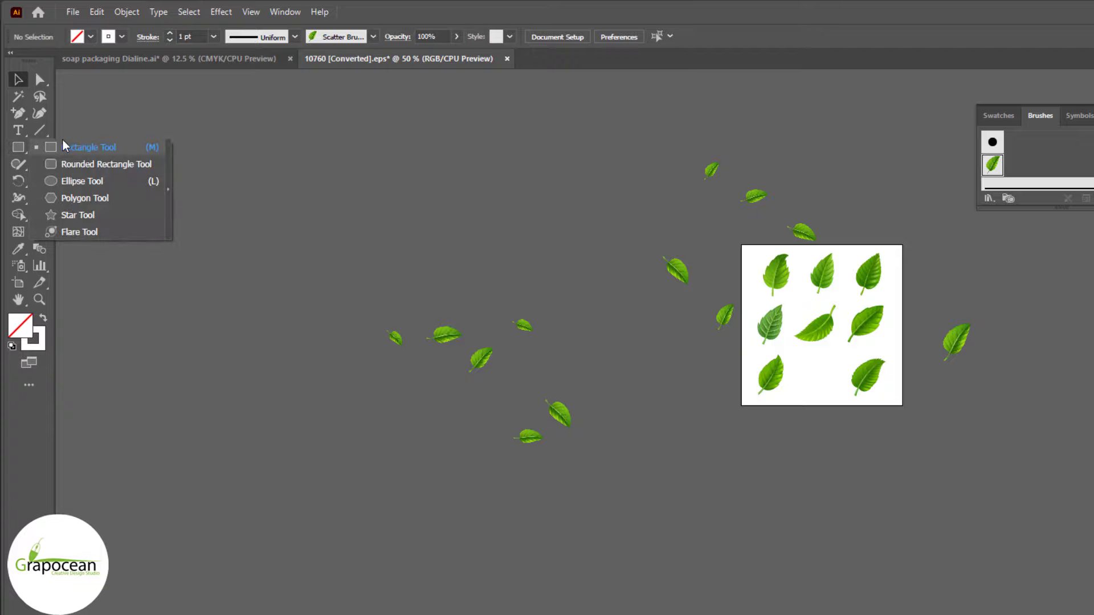
click(62, 181)
drag(235, 142, 353, 203)
click(90, 39)
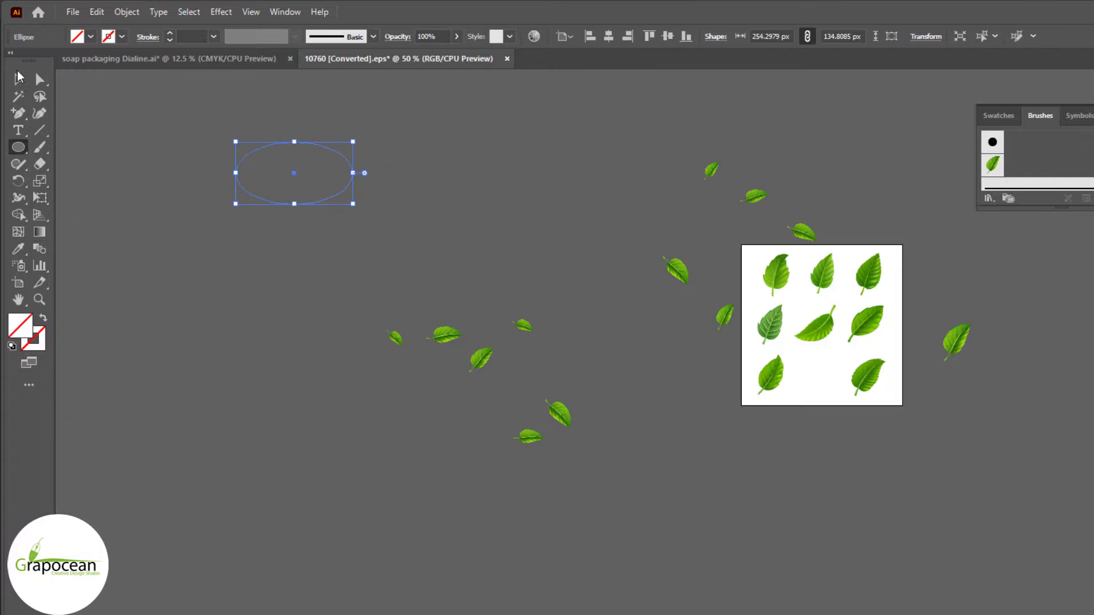
click(18, 77)
click(90, 37)
click(114, 222)
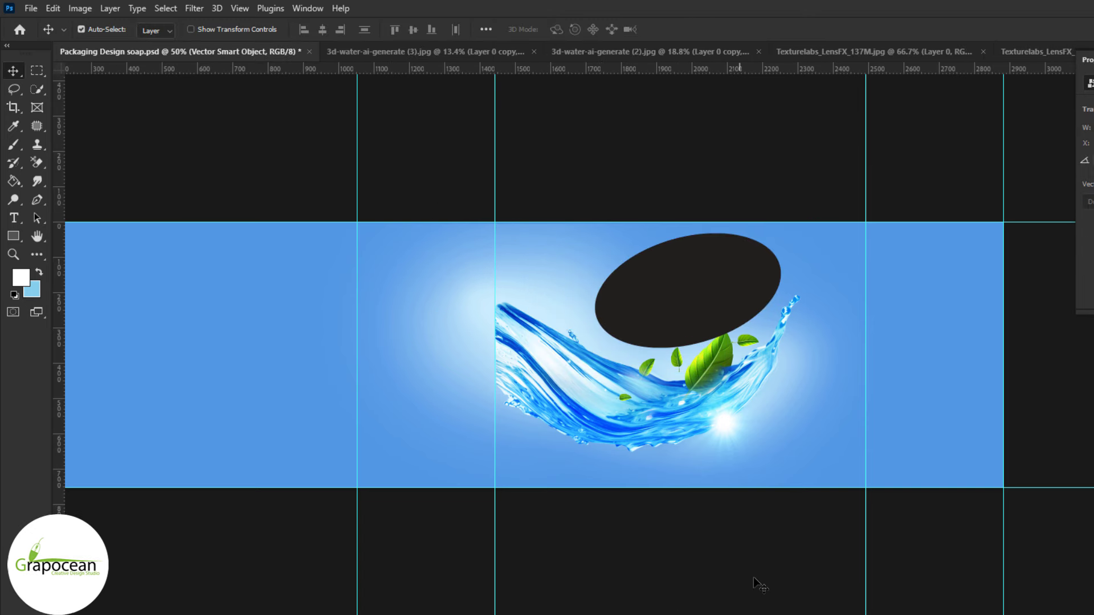
Stretch the pasted oval taller and move it left above the leaves
key(ctrl+t)
drag(600, 488, 598, 501)
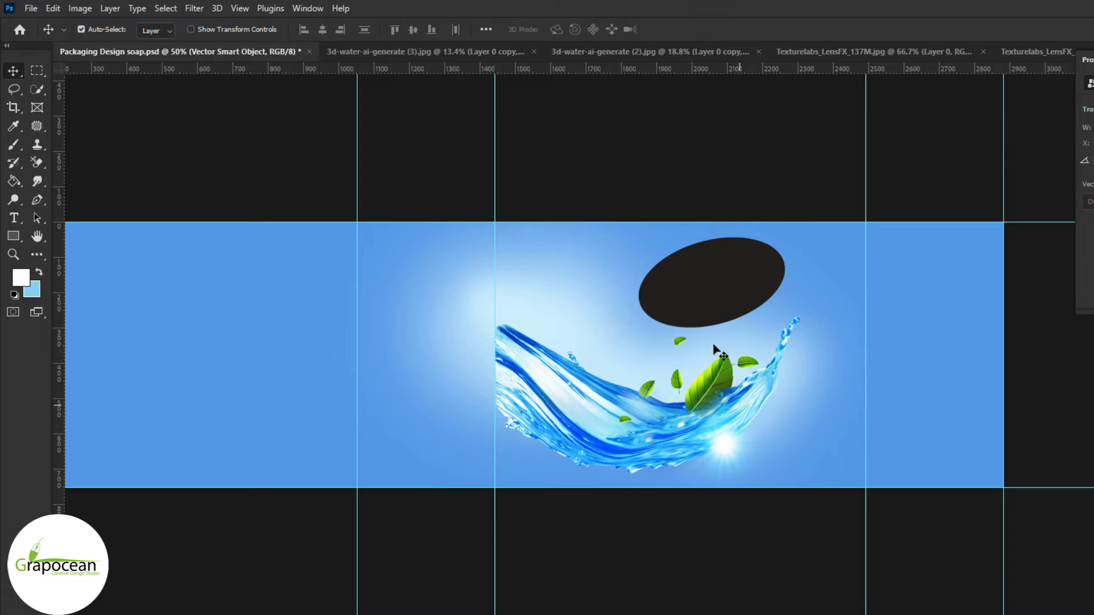
drag(734, 304, 656, 312)
Give the oval a deep blue colour overlay, then switch to white with a smaller brush
click(842, 465)
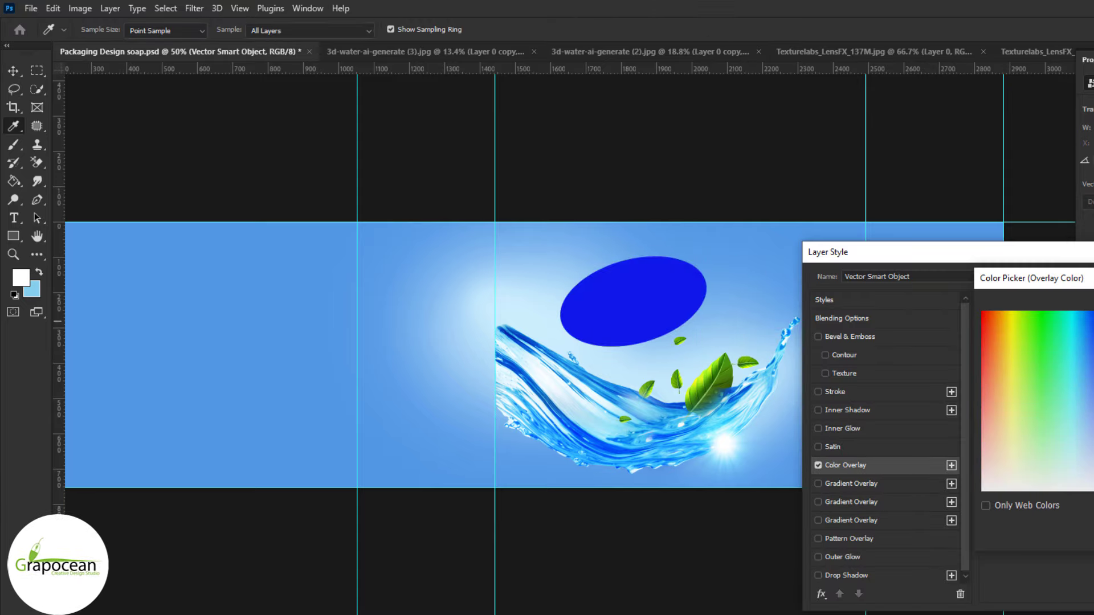
key(Return)
key(Return)
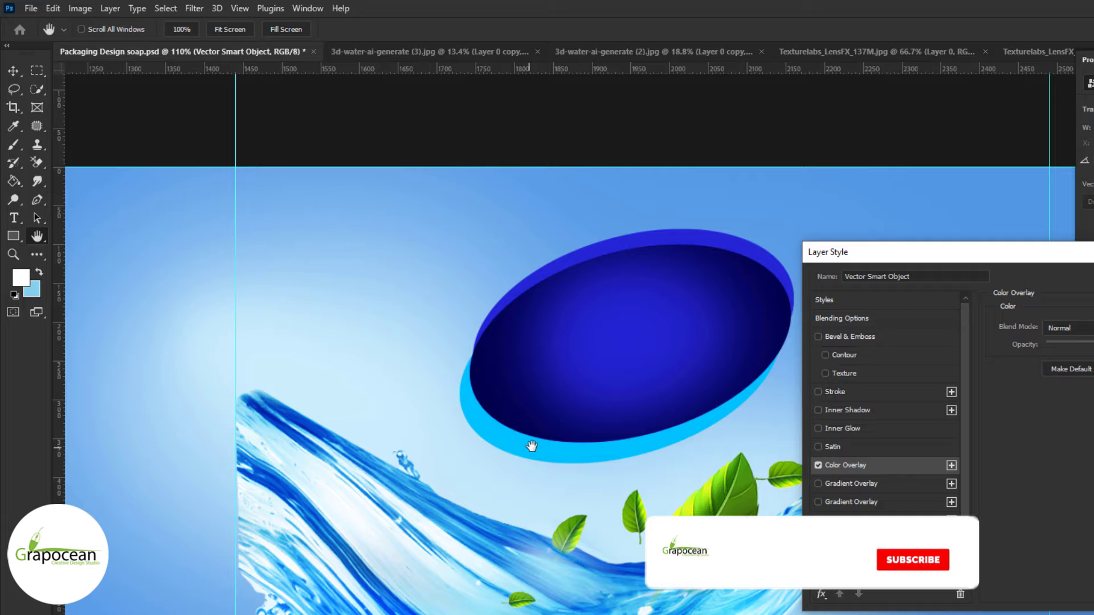
key(Escape)
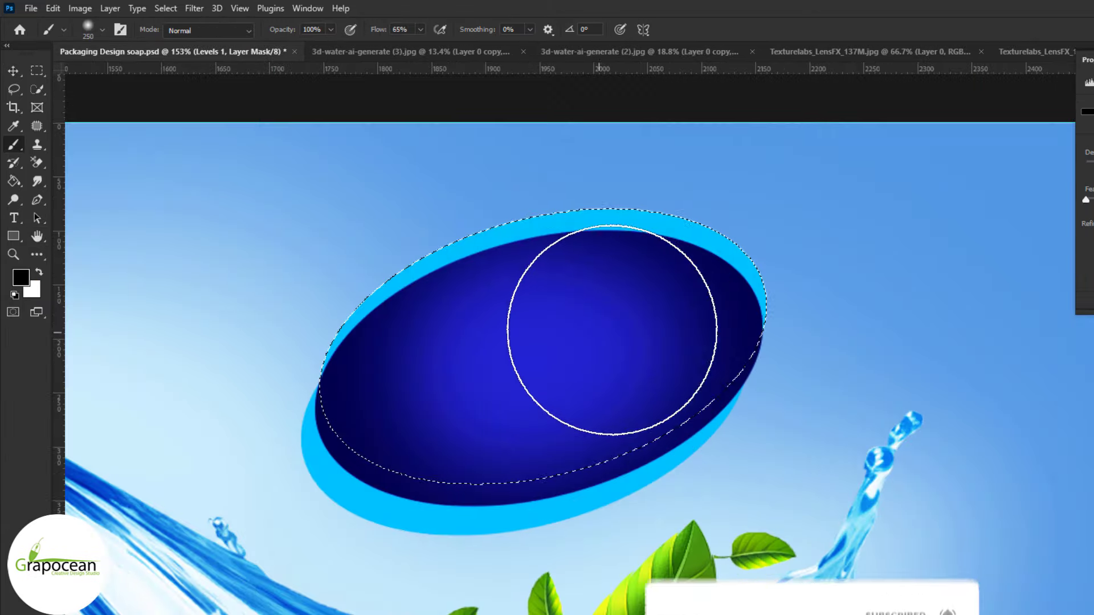
key(x)
key(bracketleft)
key(bracketleft)
key(bracketleft)
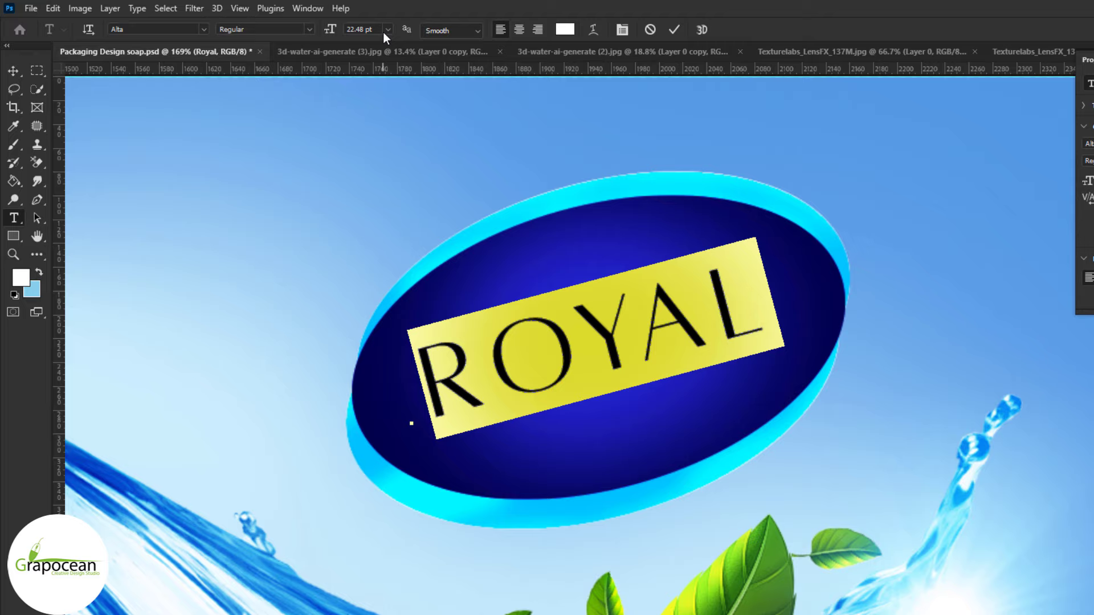
Arrow through the font list to set ROYAL in a bold sans-serif typeface
click(203, 29)
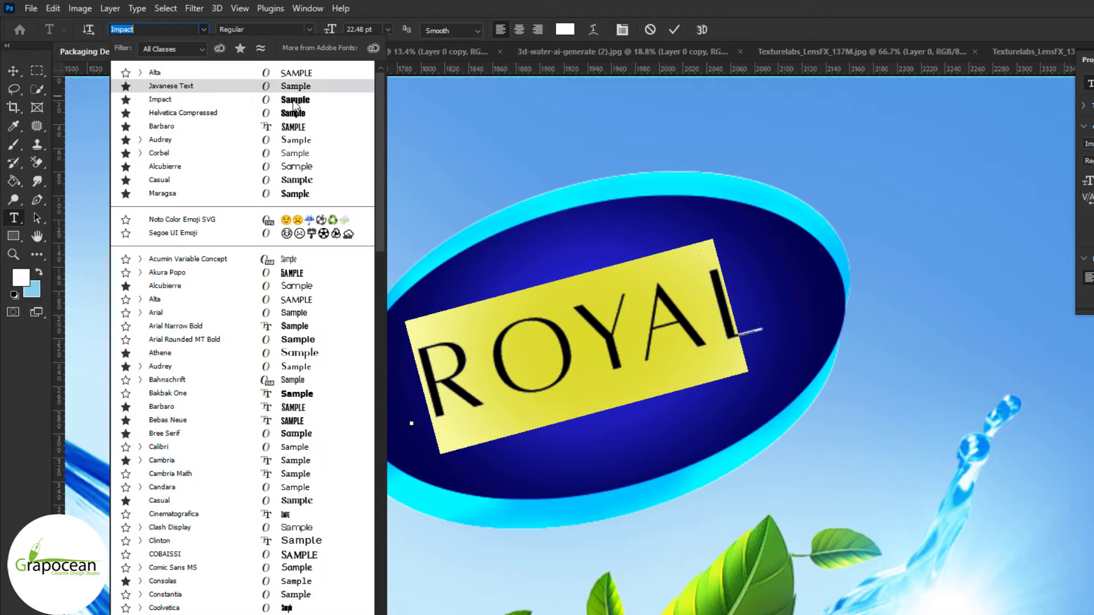
key(Down)
key(Down)
key(Down)
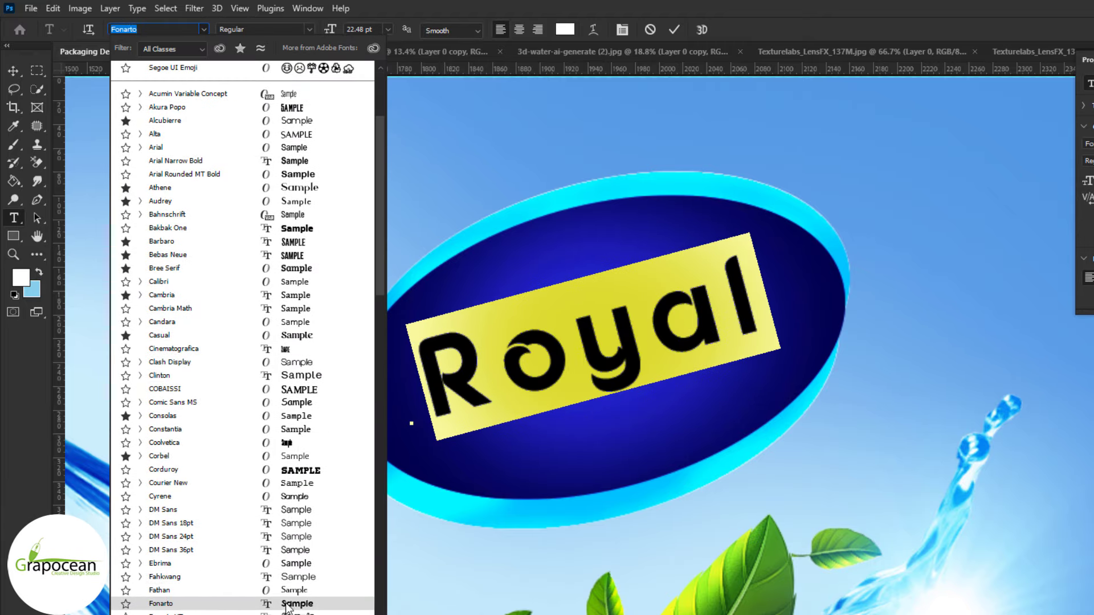
key(Down)
key(Down)
key(Down)
key(Down)
key(Down)
key(Down)
key(Down)
key(Down)
key(Down)
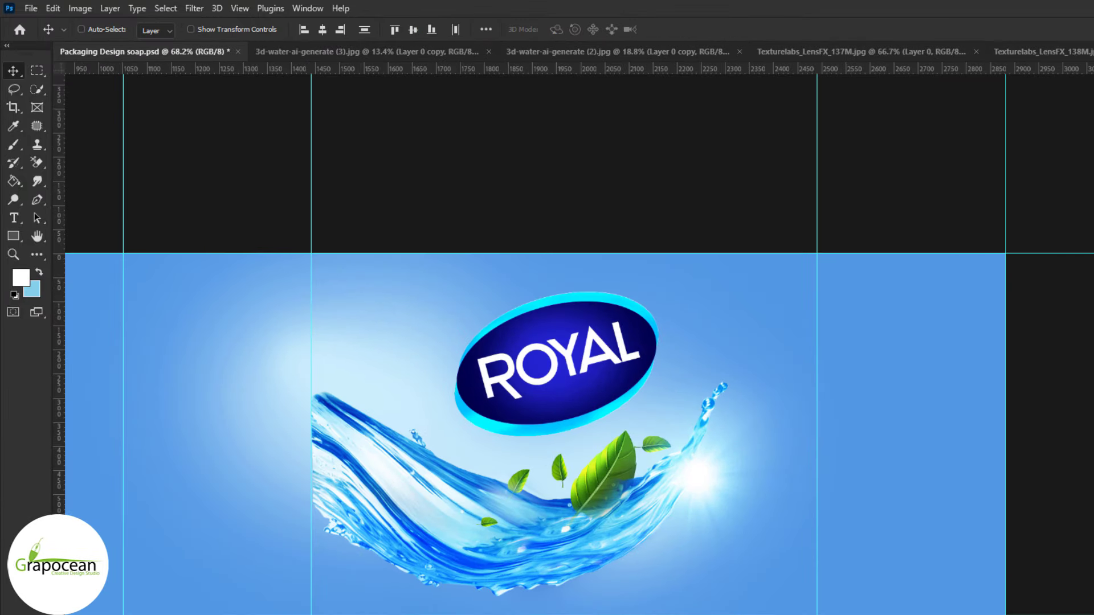
Tilt the ROYAL logo about 15 degrees, enlarge it and shift it left
drag(671, 432, 656, 483)
drag(682, 365, 613, 357)
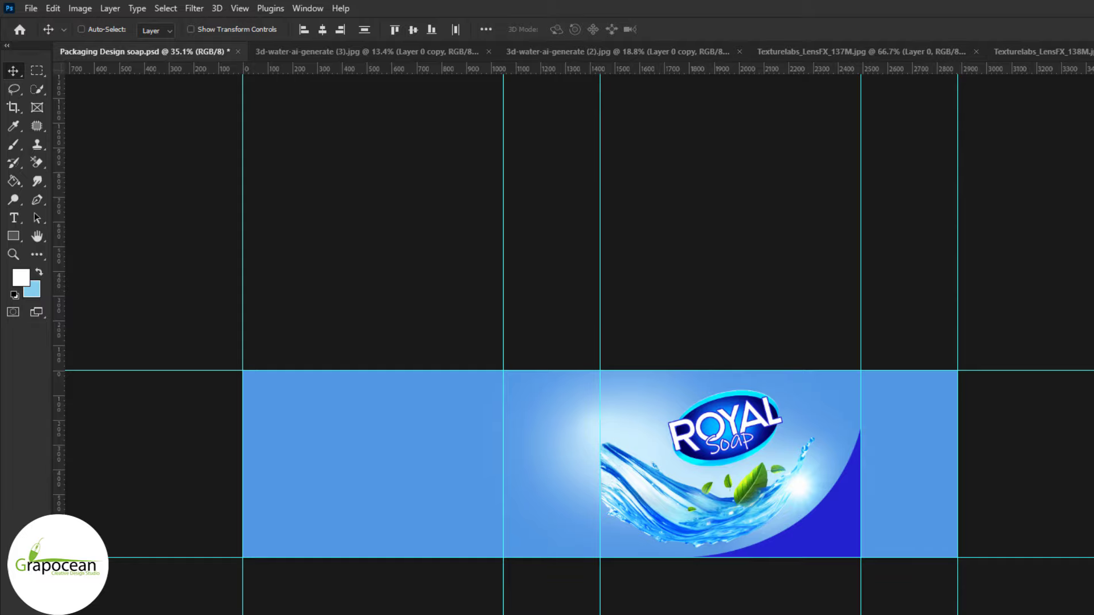
Copy the dark blue curve, flip it horizontally and move it into the logo panel's top-left corner
drag(778, 464, 420, 464)
key(ctrl+t)
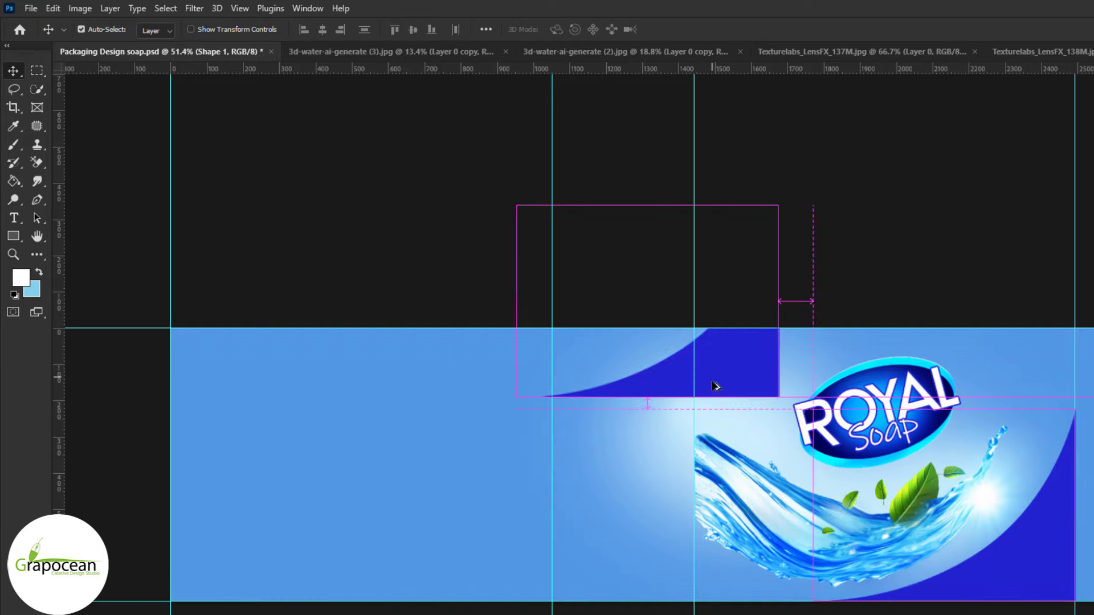
drag(588, 249, 763, 374)
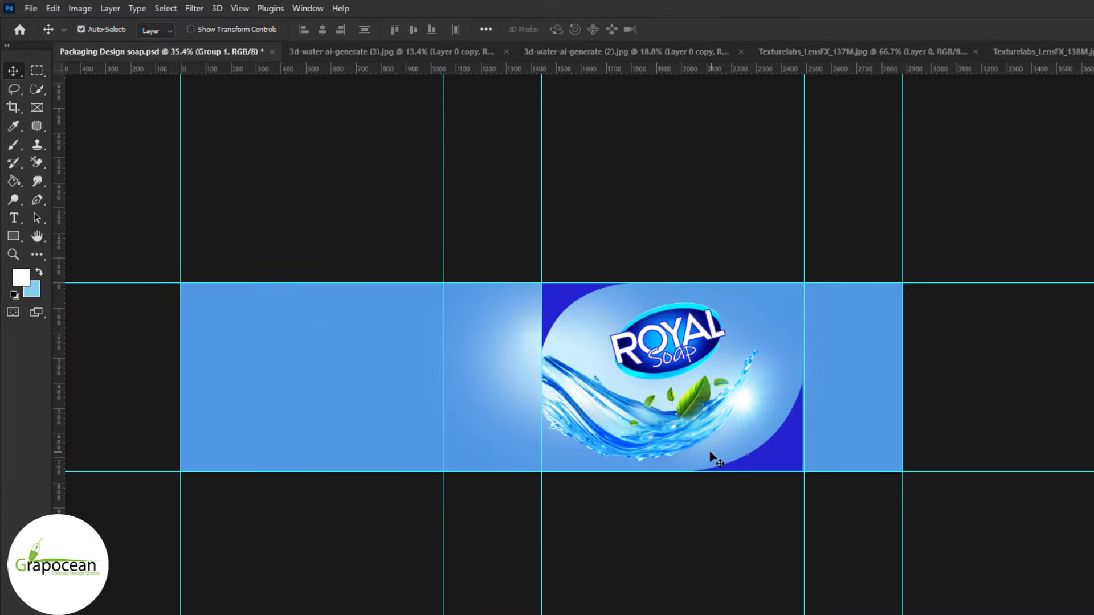
click(748, 438)
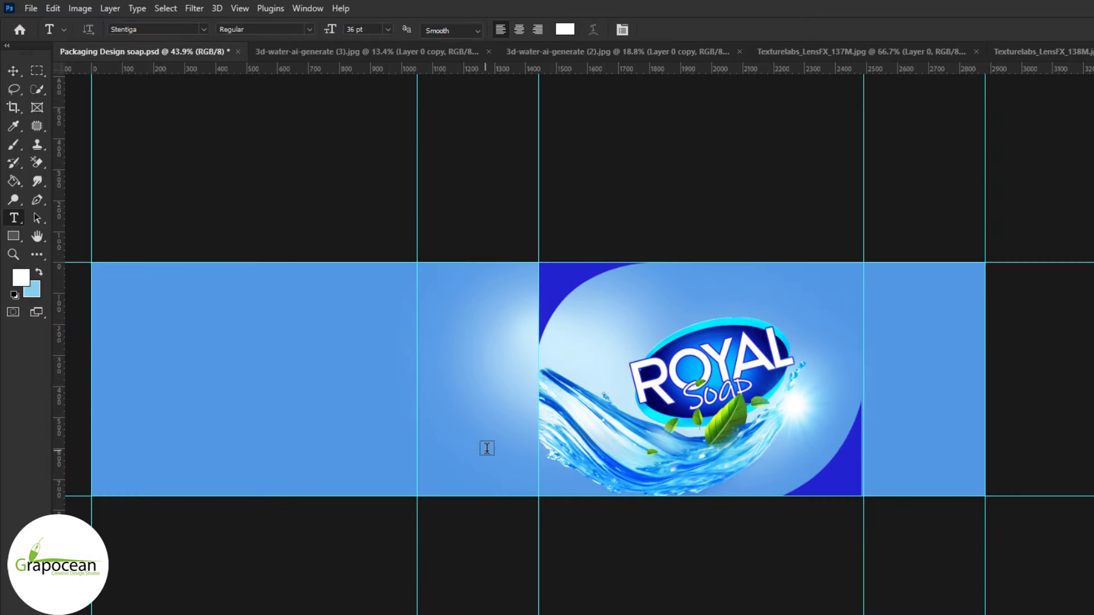
Set the Germ Fighting heading in Montserrat Regular
key(ctrl+a)
click(203, 29)
click(202, 49)
click(183, 144)
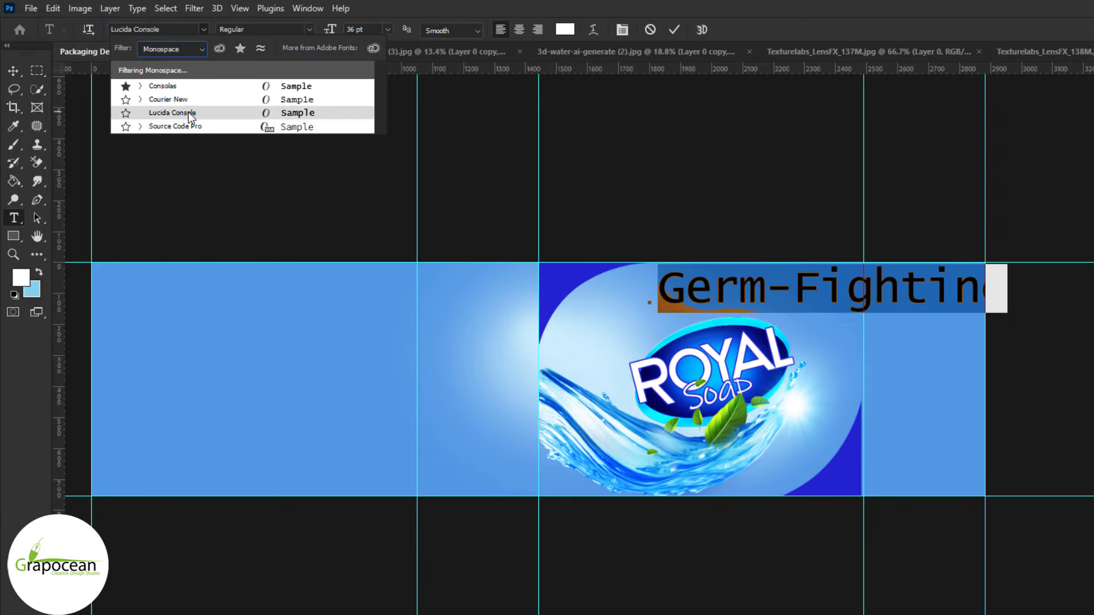
click(187, 152)
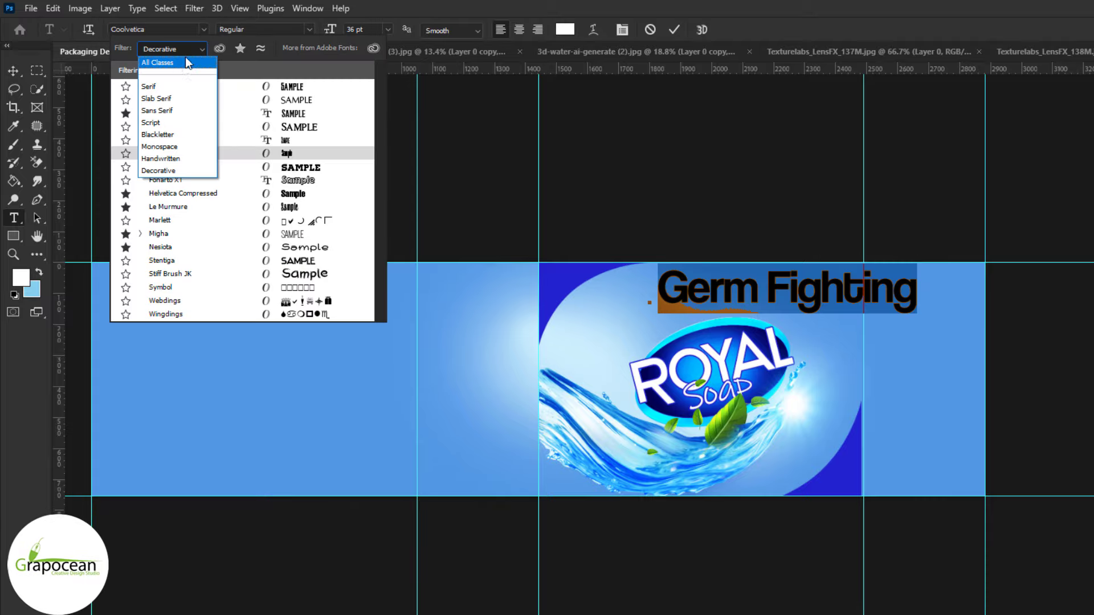
text(Montserrat)
click(267, 247)
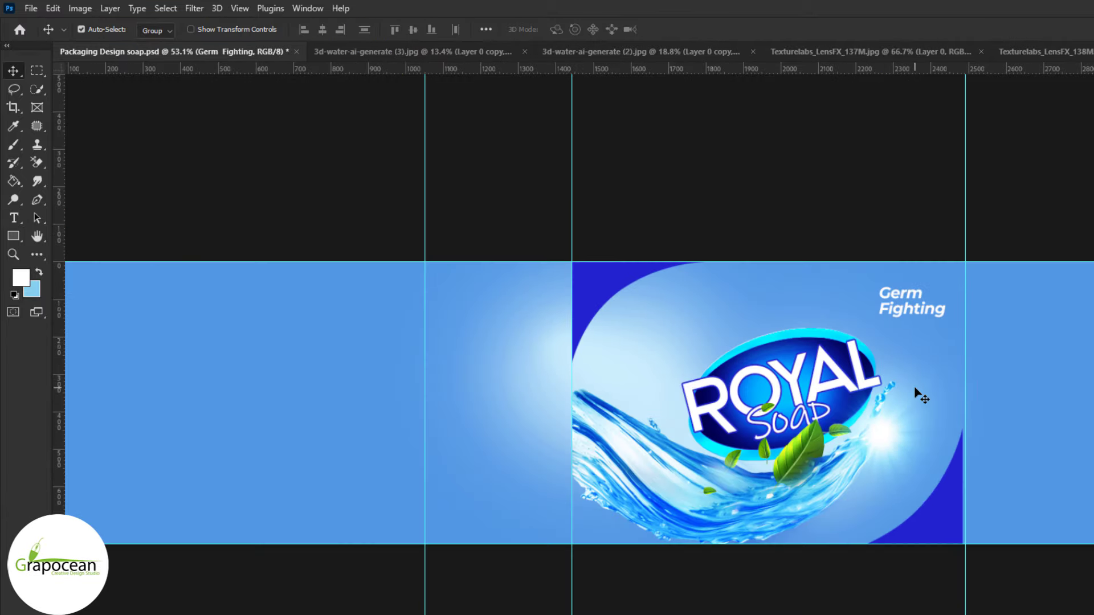
Commit the ROYAL Soap logo's new position and accept the smart filter notice
scroll(871, 366, up, 1)
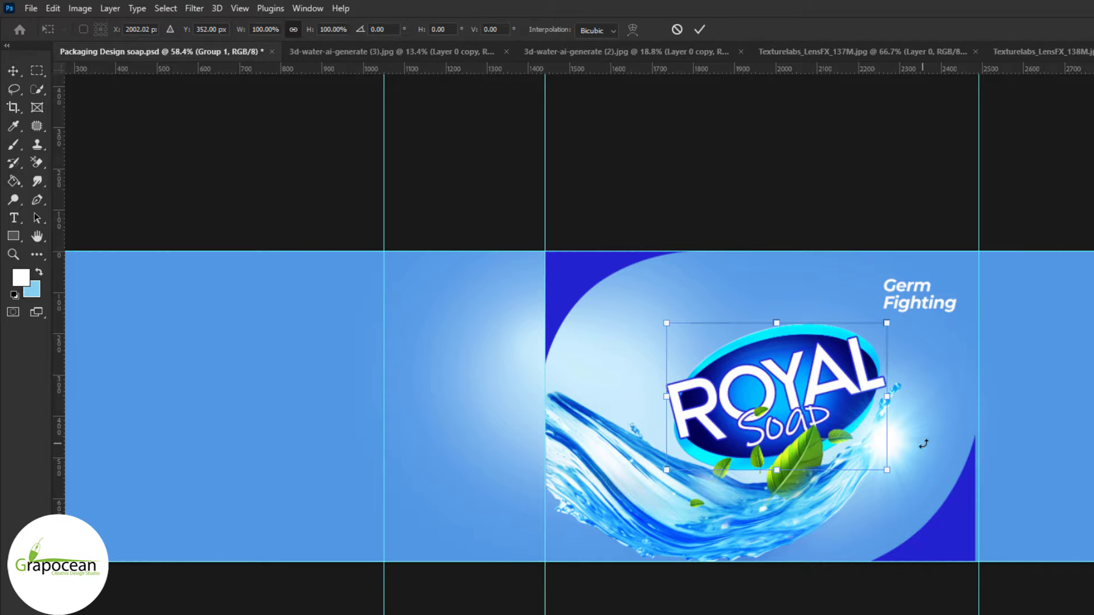
key(Return)
scroll(877, 410, up, 2)
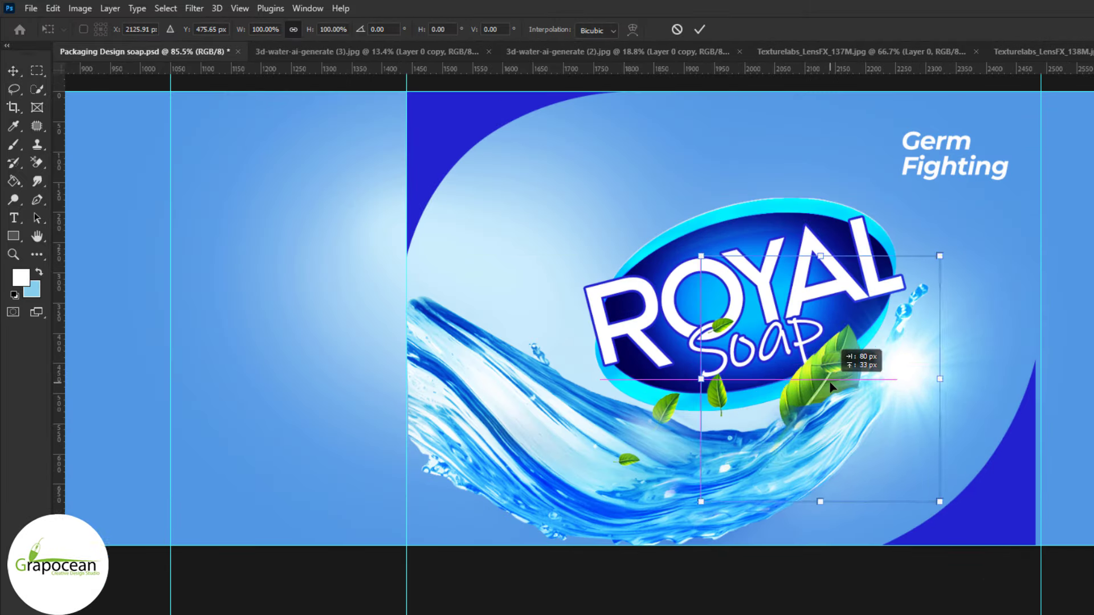
scroll(1003, 504, down, 2)
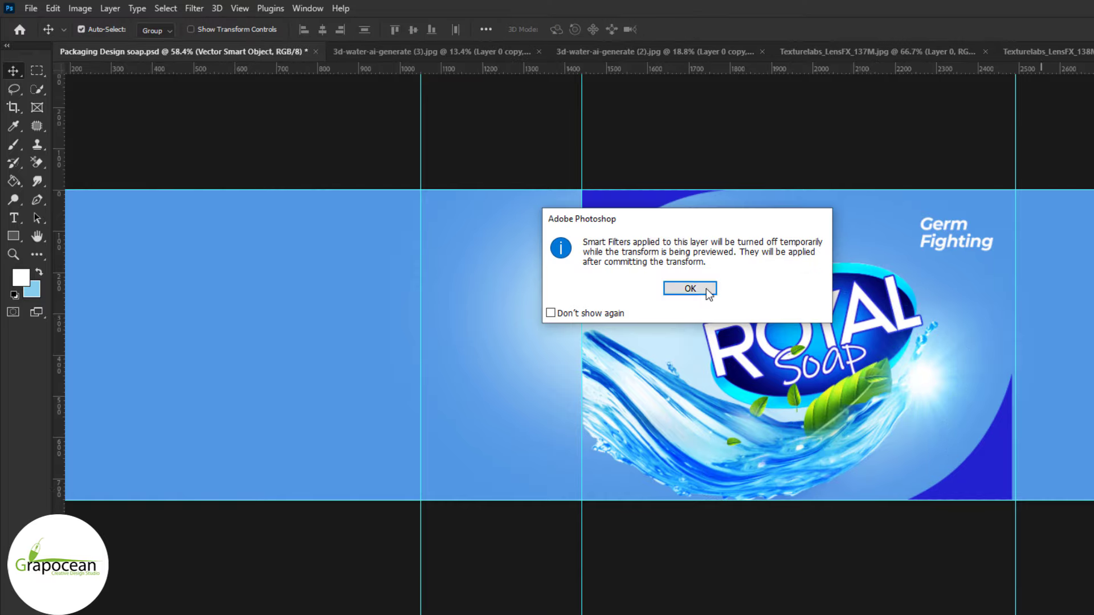
click(701, 288)
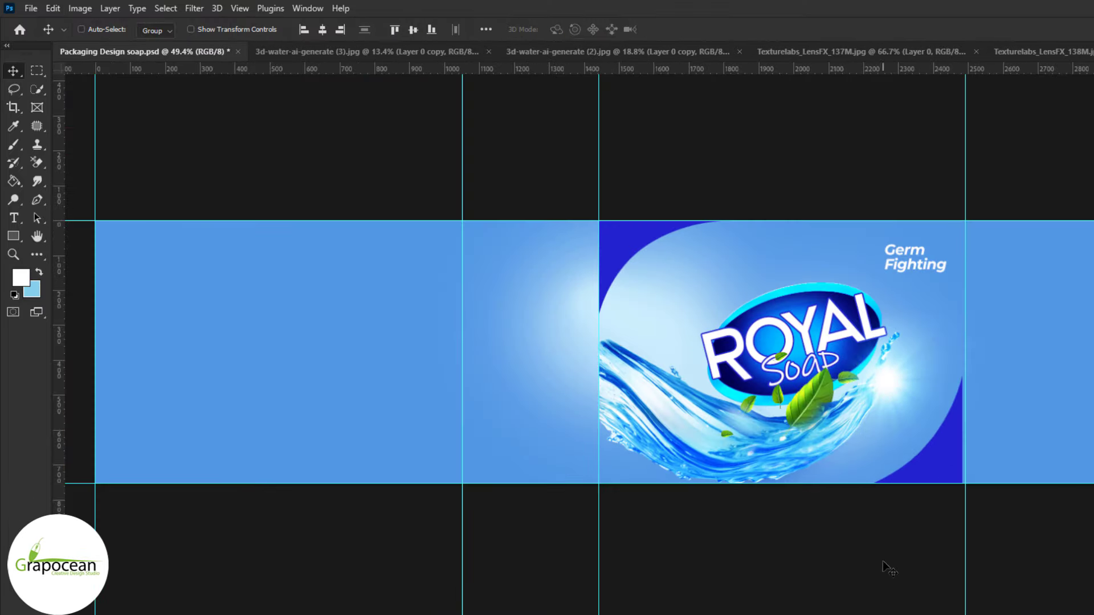
Enter and commit the 'Anti Bacterial' text line
text(Anti Bac)
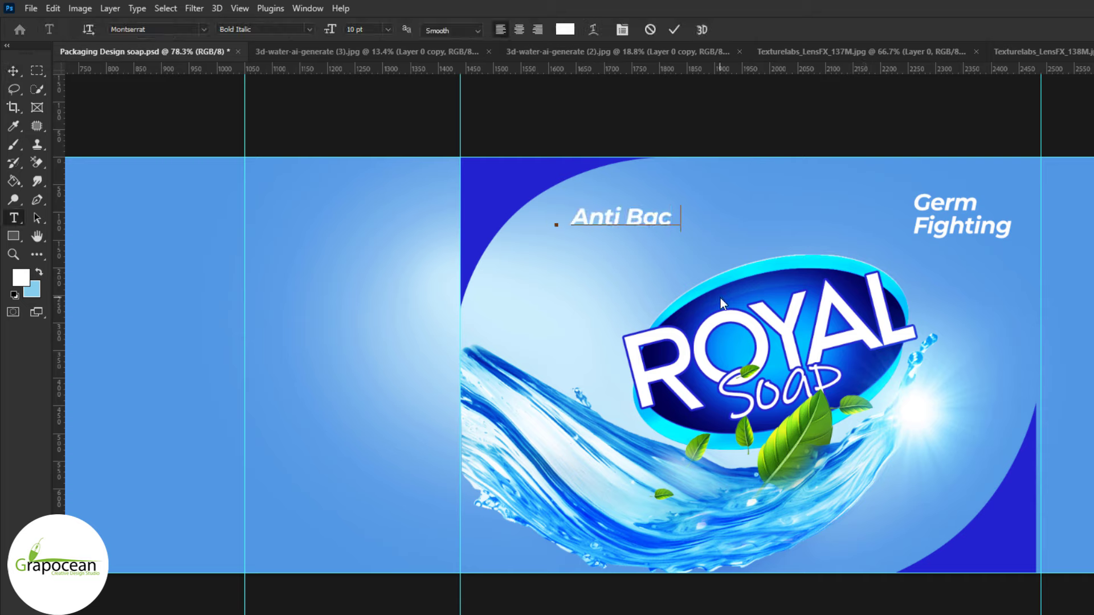
text(terial)
key(ctrl+Return)
key(v)
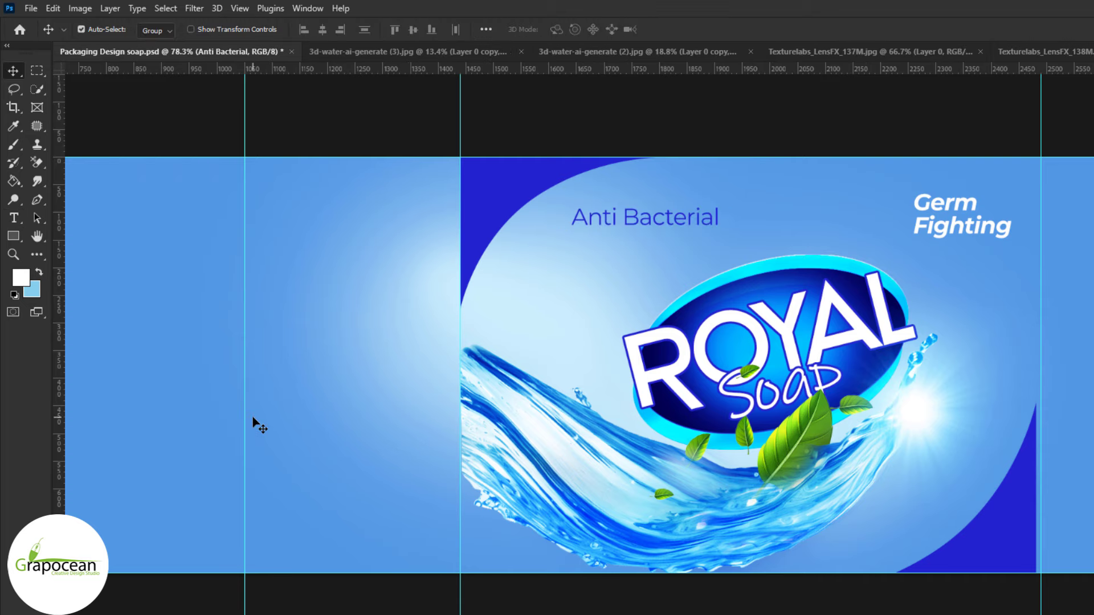
Enlarge the dark blue curved shape across the panel
key(ctrl+t)
drag(761, 405, 531, 200)
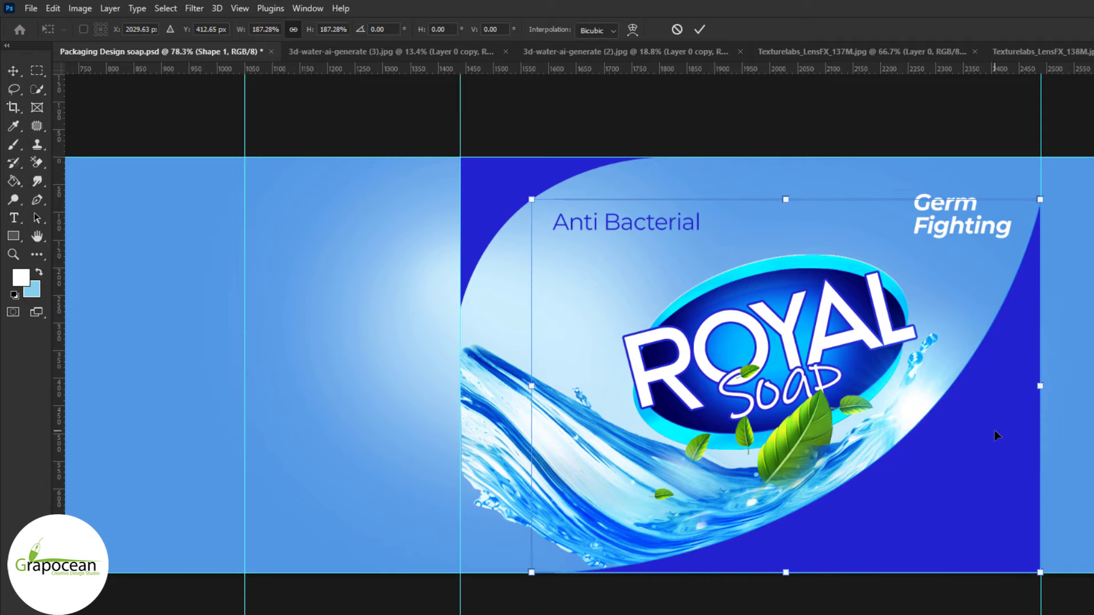
key(Return)
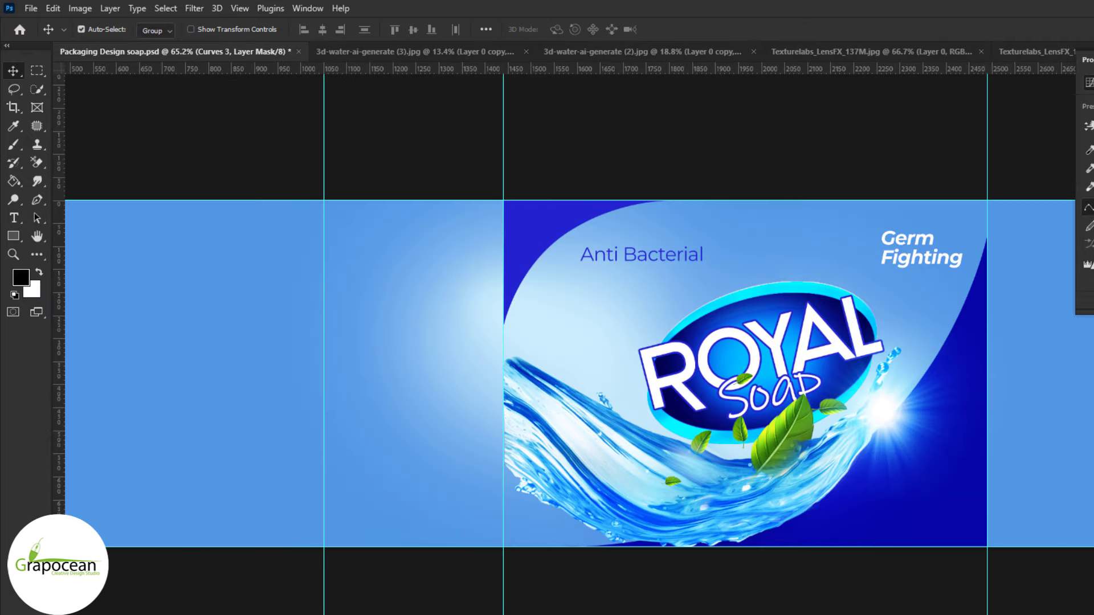
Target the Curves 3 darkening adjustment for the panel's lower-right corner
click(12, 146)
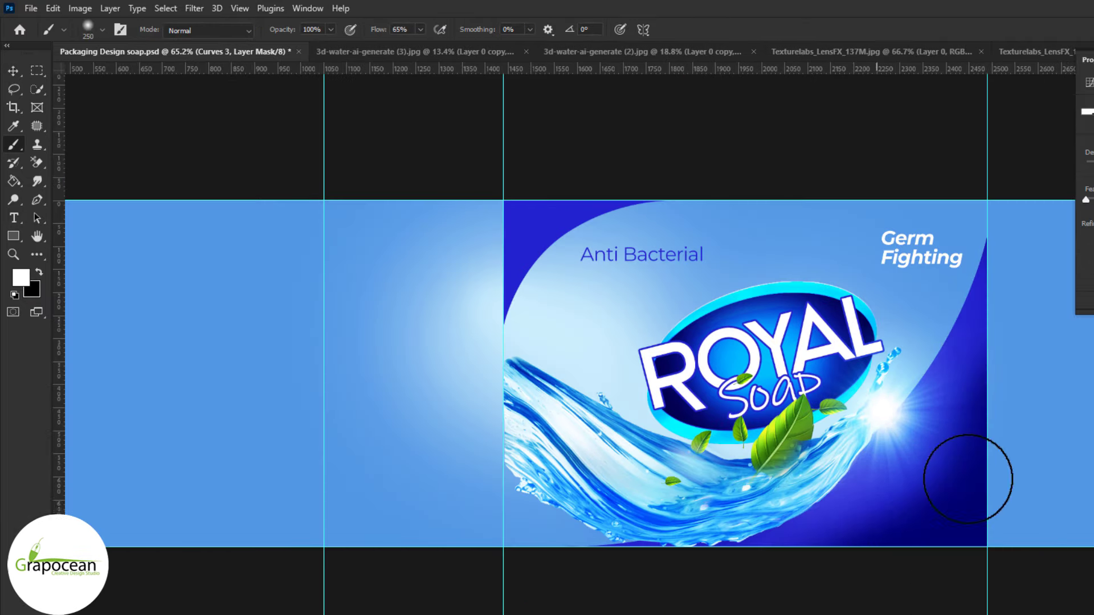
scroll(704, 582, up, 3)
key(v)
scroll(763, 542, down, 3)
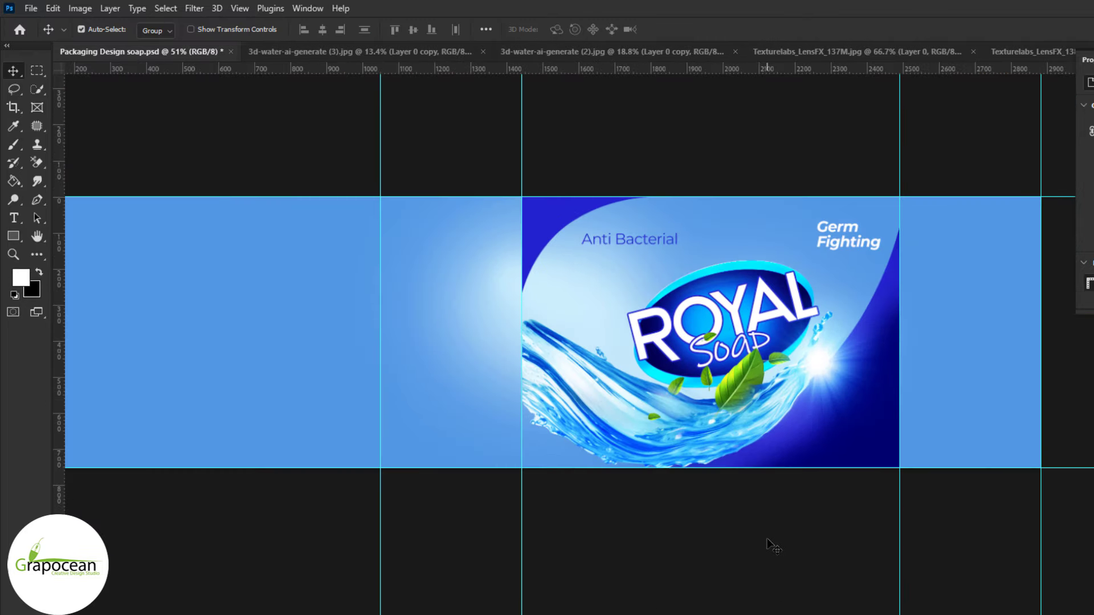
scroll(691, 239, up, 3)
scroll(659, 342, down, 3)
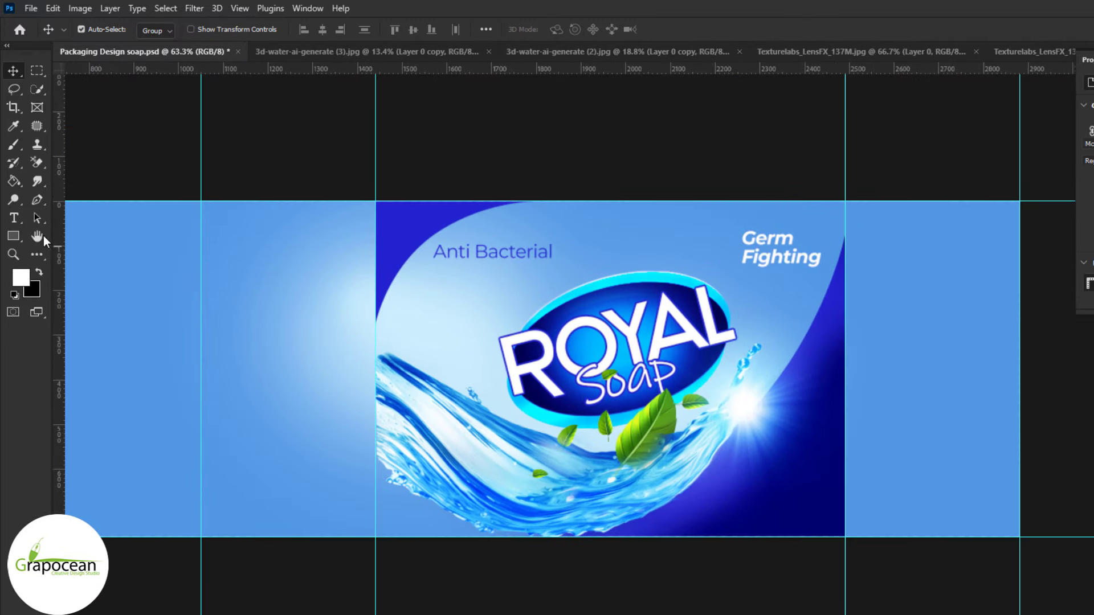
Set the body soap text in Montserrat Bold
key(ctrl+a)
click(308, 30)
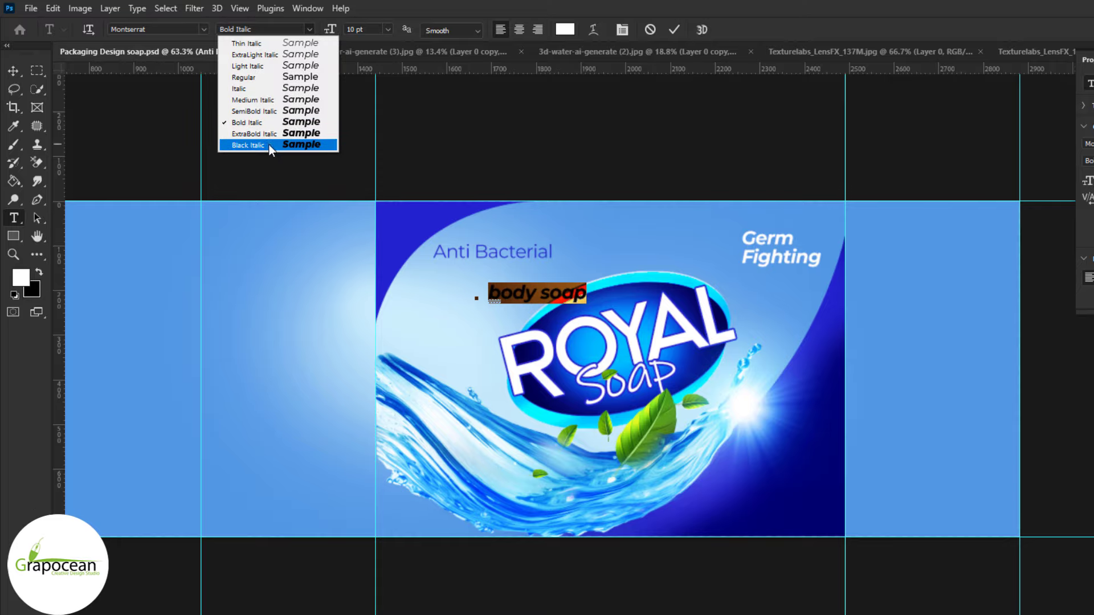
click(203, 29)
scroll(274, 227, down, 10)
scroll(349, 292, up, 10)
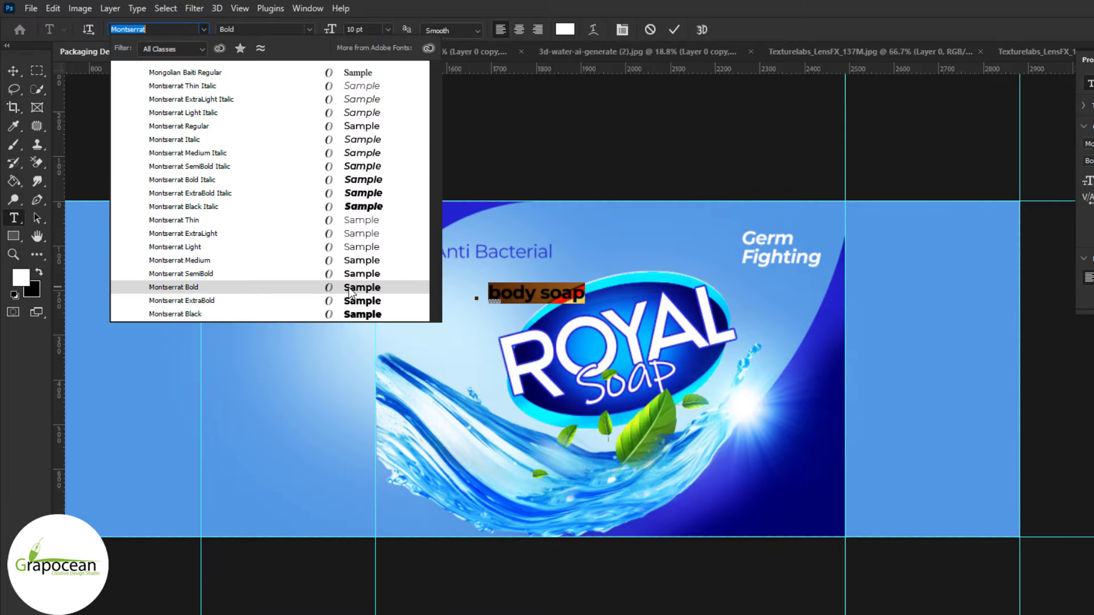
click(350, 292)
key(Escape)
key(v)
scroll(700, 254, down, 3)
scroll(464, 225, up, 3)
scroll(678, 570, down, 3)
scroll(643, 483, down, 1)
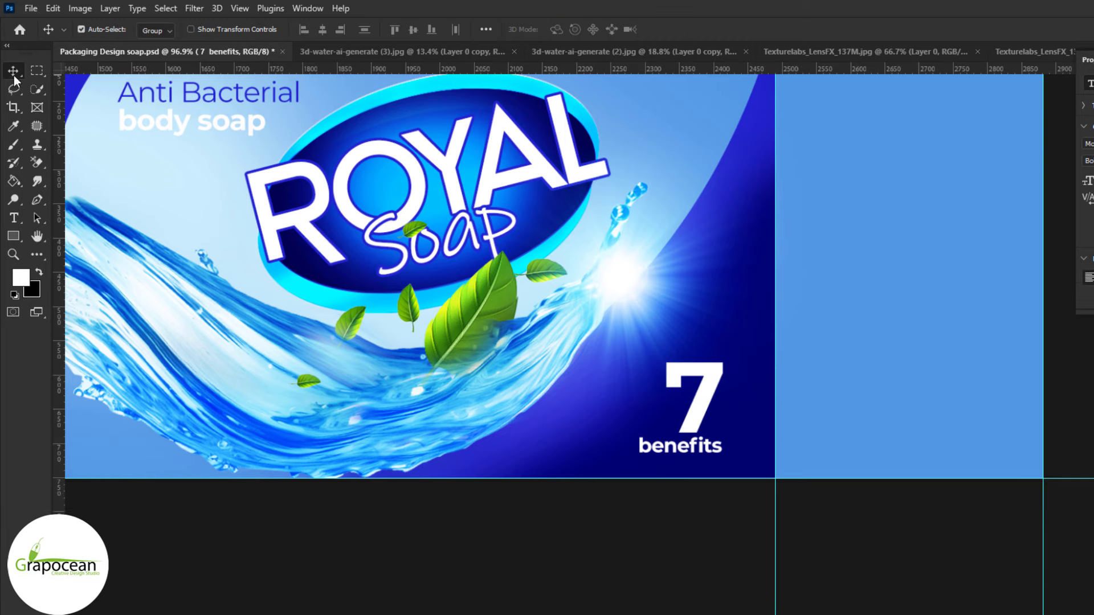
Change the benefit count to 5 and draw an outline box around benefits
text(5)
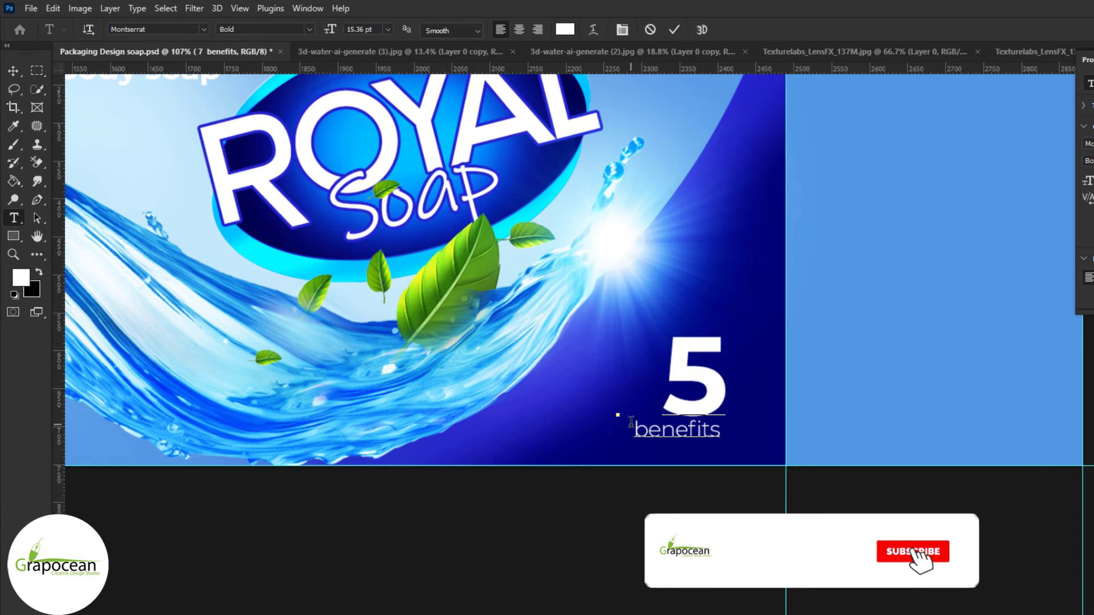
click(685, 403)
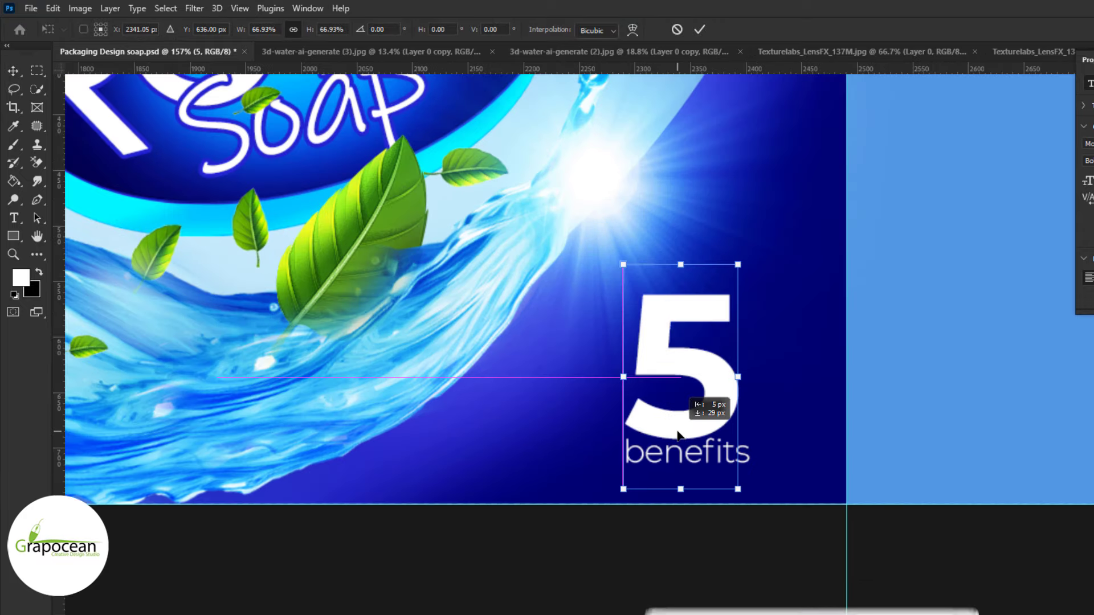
drag(713, 391, 716, 334)
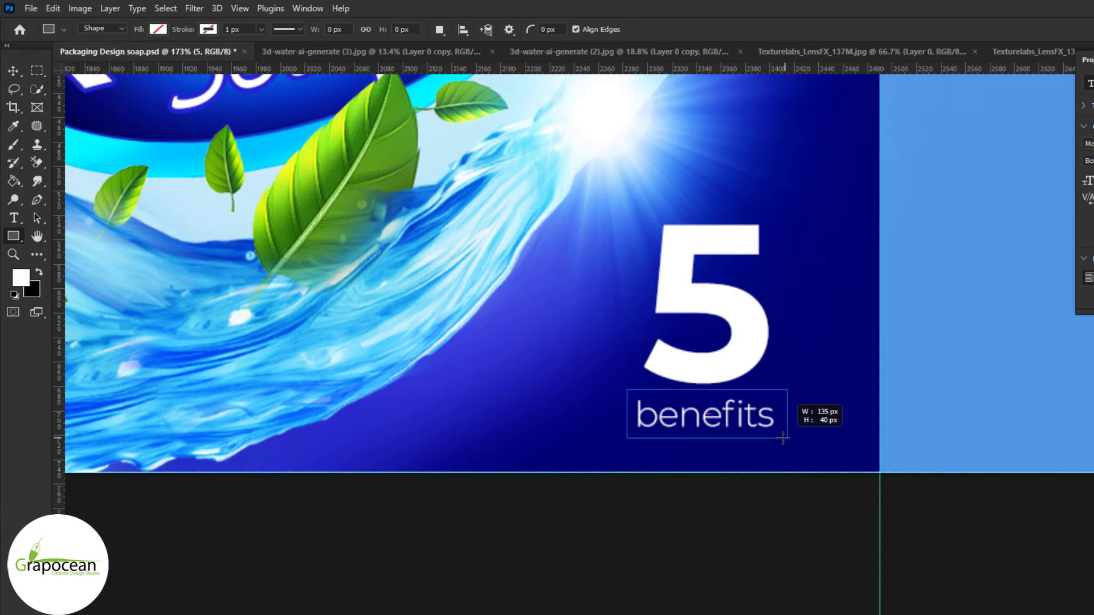
scroll(820, 518, down, 5)
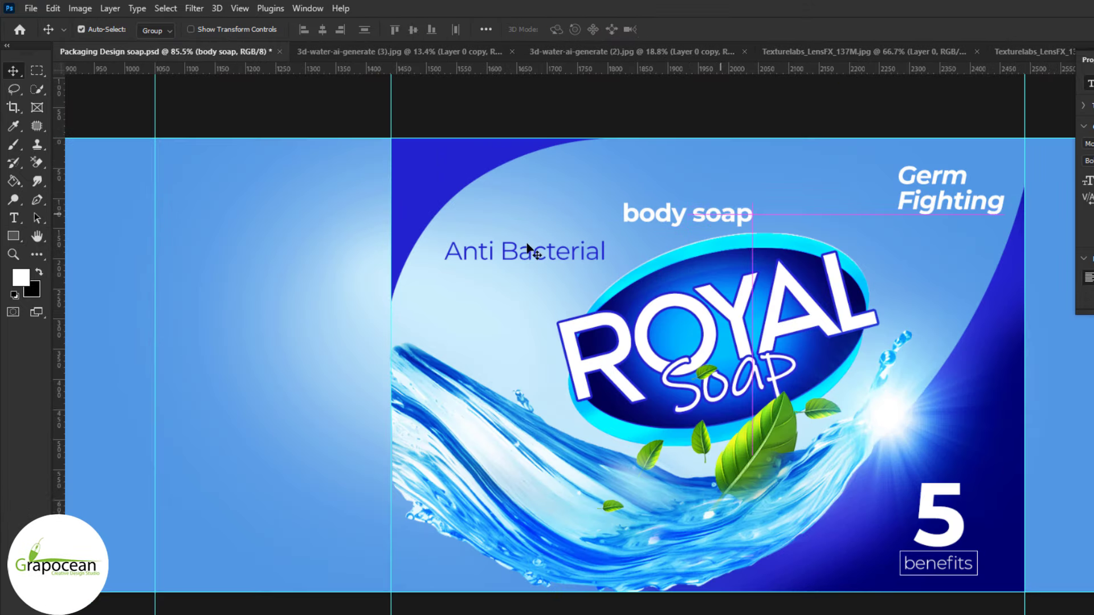
click(309, 29)
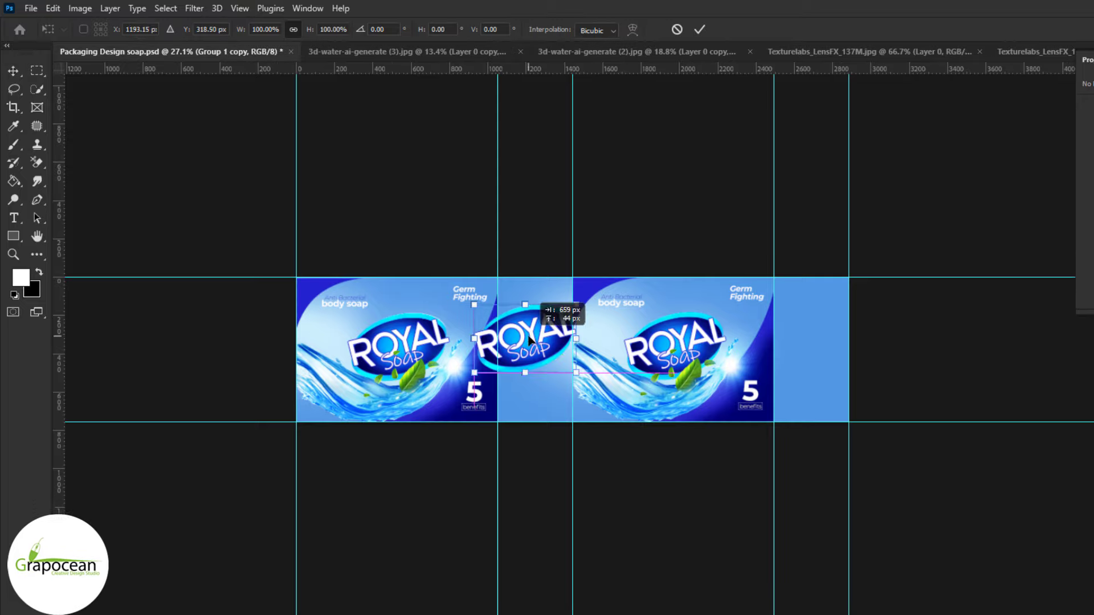
Rotate and place the small ROYAL Soap logo in the middle panel
scroll(522, 308, up, 4)
mouse_move(538, 260)
mouse_down()
mouse_move(537, 391)
mouse_move(574, 378)
mouse_move(551, 356)
mouse_up()
key(Return)
scroll(555, 449, down, 3)
scroll(542, 366, up, 3)
key(ctrl+t)
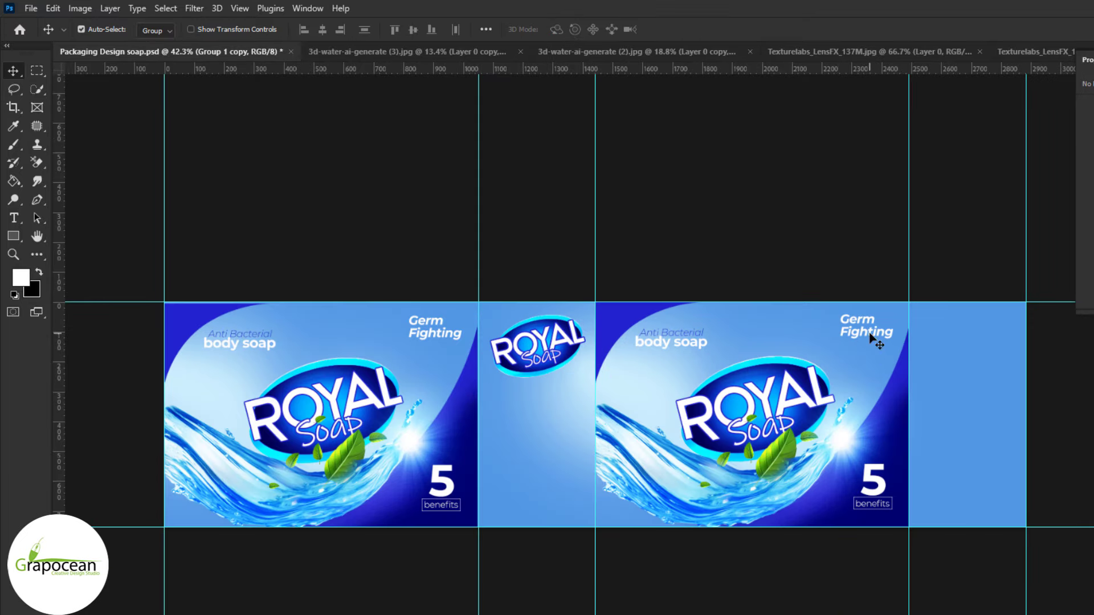
Copy the Germ Fighting text below the middle-panel logo
drag(450, 336, 533, 387)
scroll(532, 387, up, 2)
key(t)
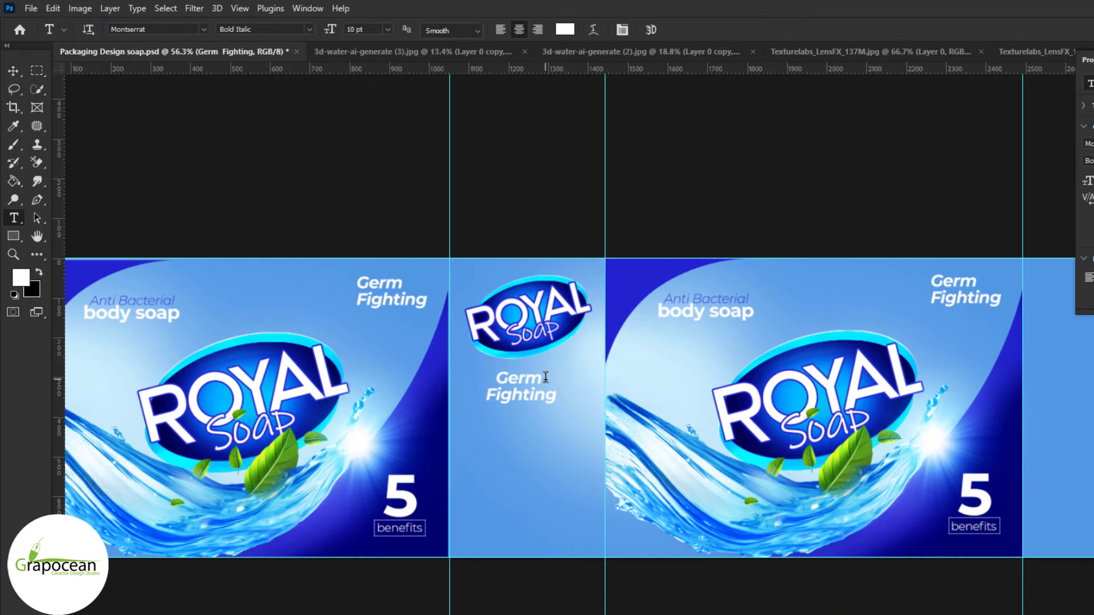
scroll(562, 435, down, 1)
Bring a water splash copy into the middle panel, curving around the logo
ctrl+click(905, 439)
key(ctrl+t)
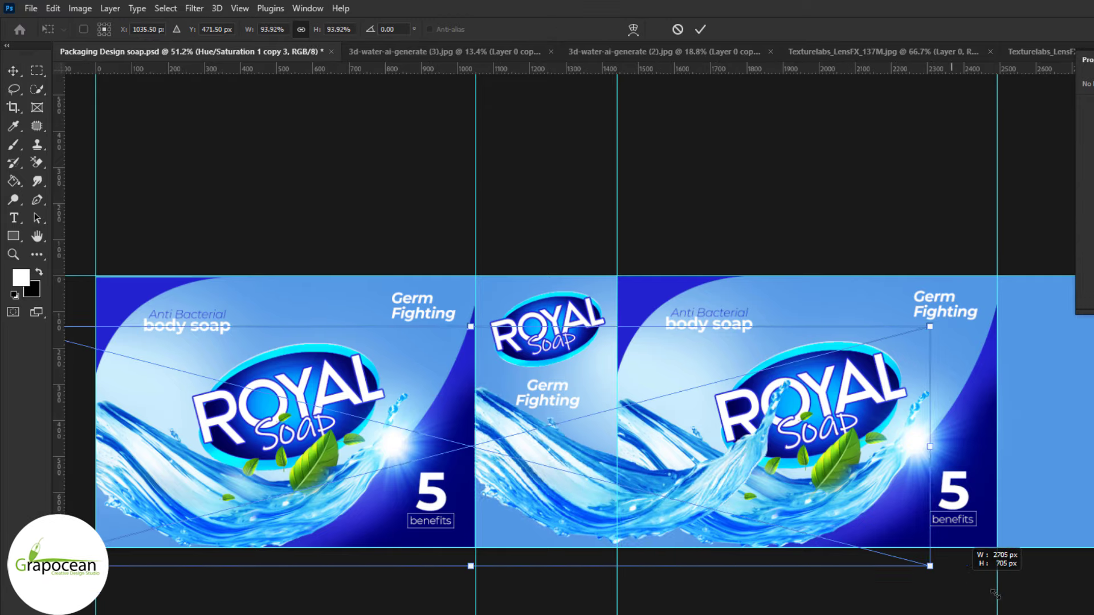
mouse_move(798, 501)
mouse_down()
mouse_move(575, 501)
mouse_move(527, 376)
mouse_up()
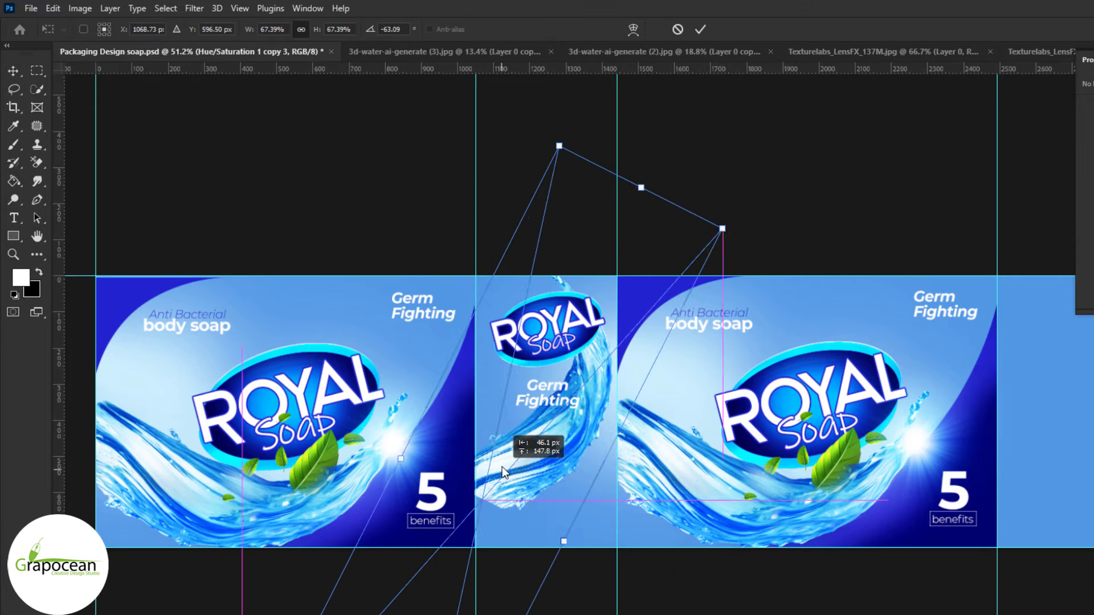
scroll(520, 282, down, 2)
drag(519, 282, 501, 415)
key(Return)
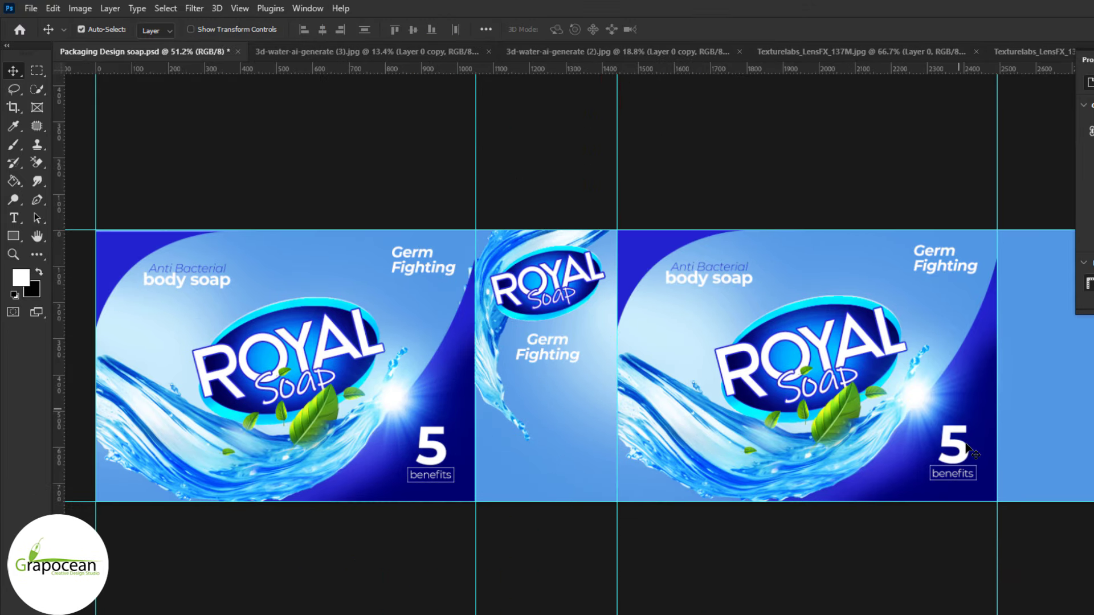
Copy and enlarge 5 benefits into the middle panel, then nudge the logo into place
drag(630, 433, 558, 425)
key(ctrl+t)
key(Return)
drag(547, 273, 557, 266)
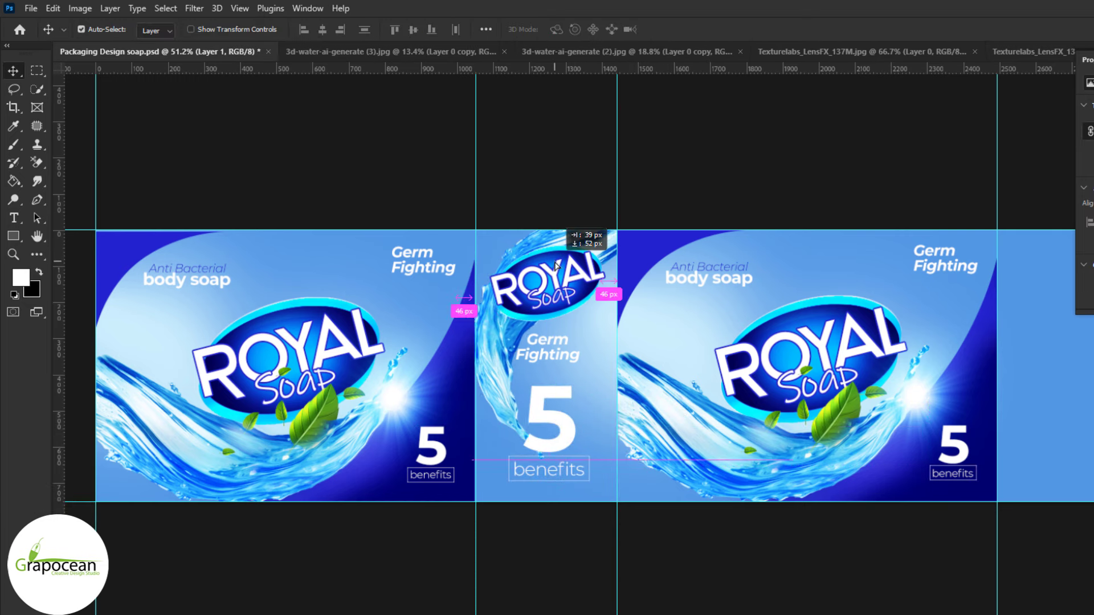
click(80, 29)
click(80, 493)
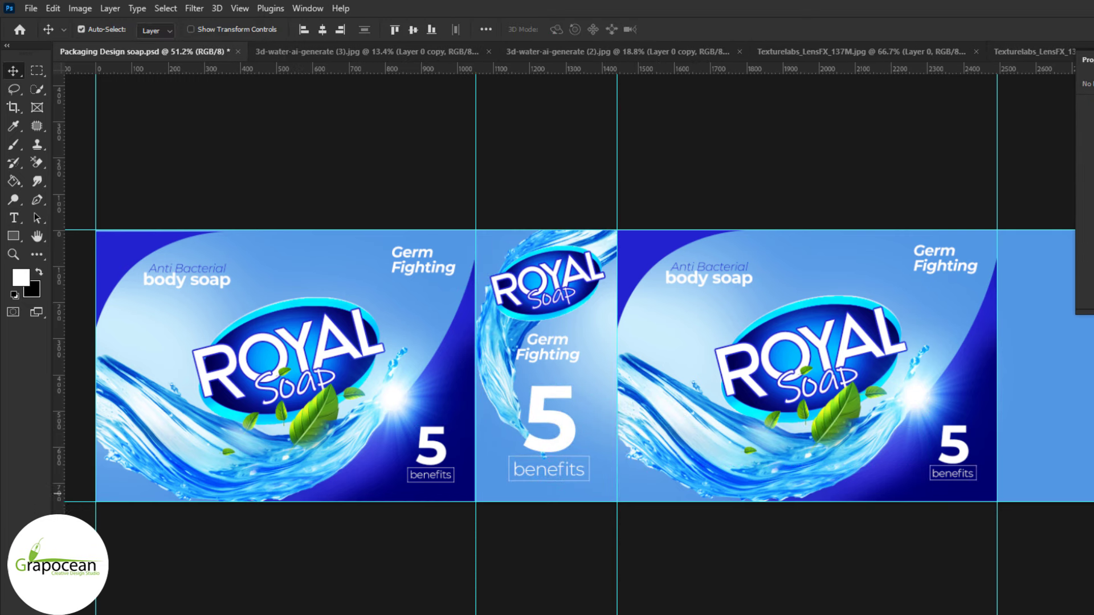